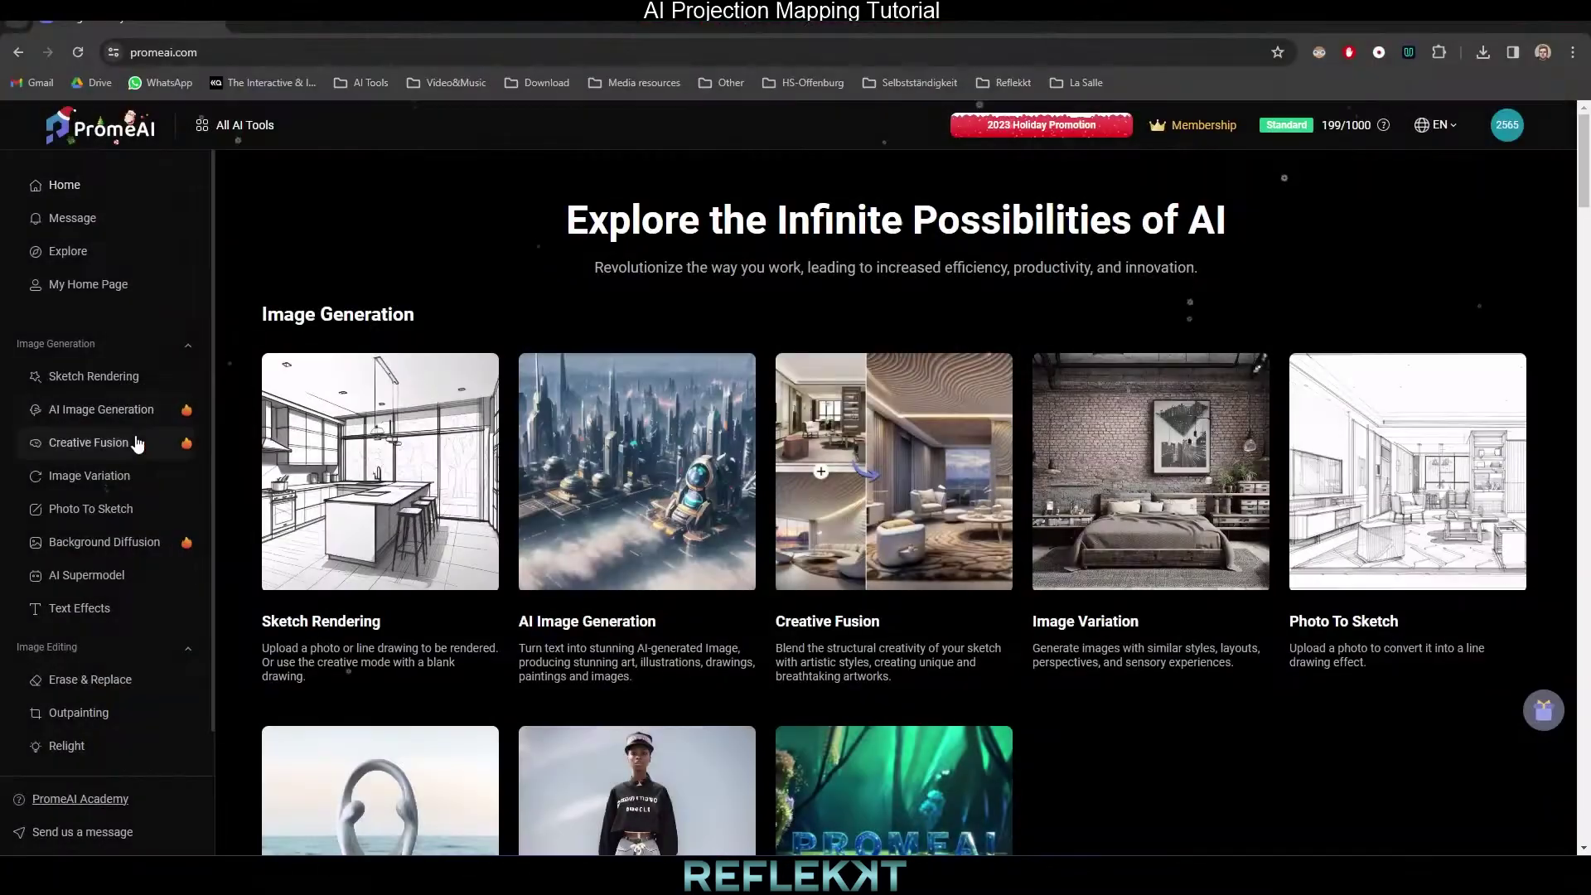
Open the Creative Fusion tool and load Graffiti.jpg from the Photo folder as the source image
left_click(119, 445)
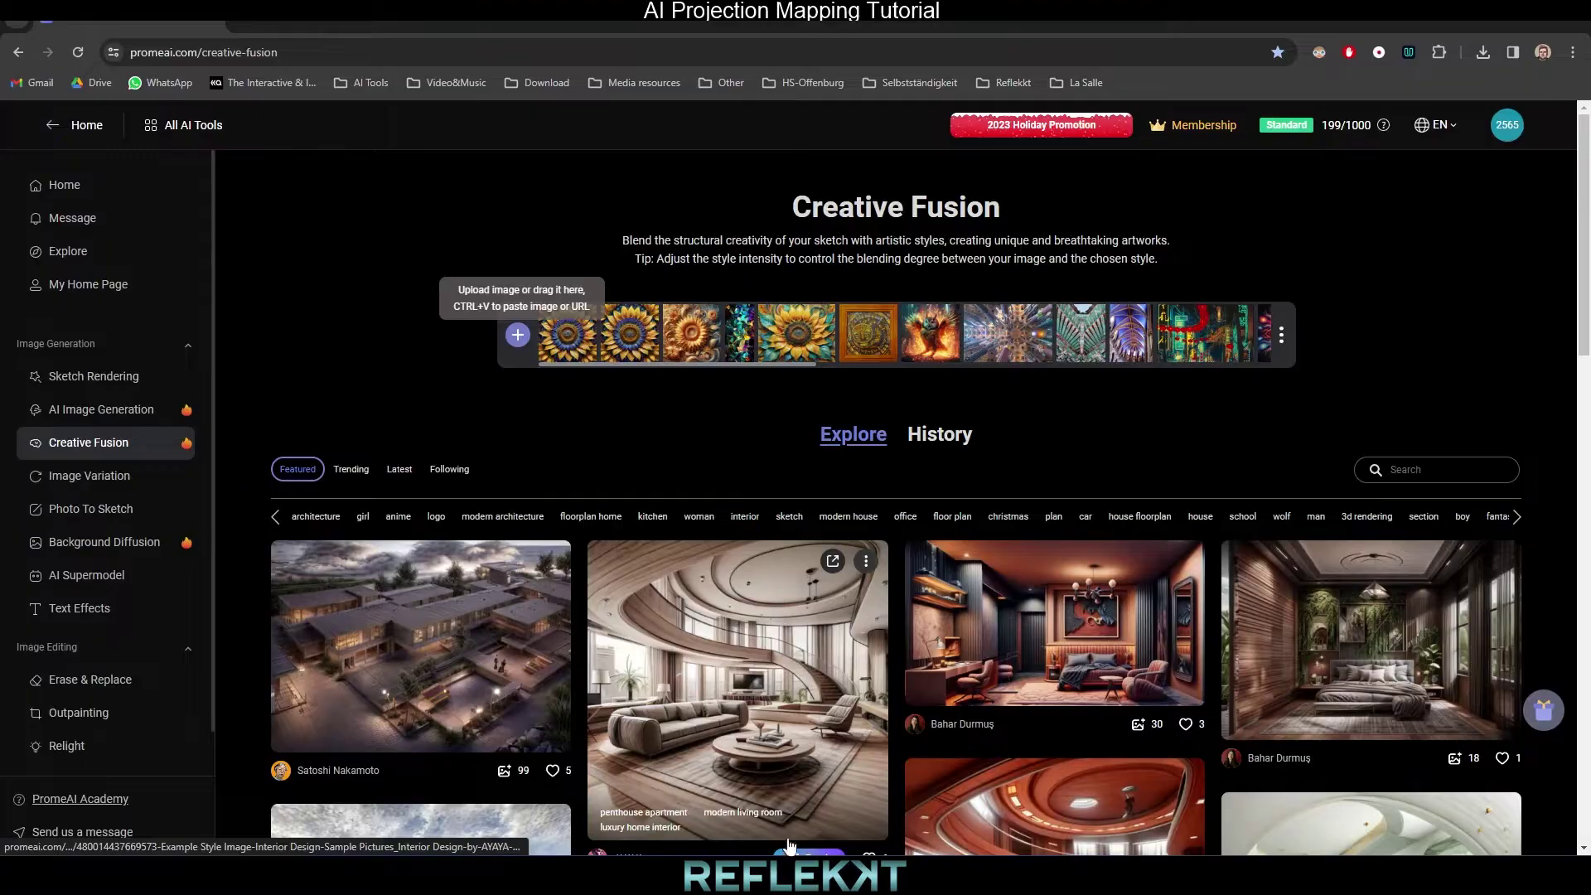
left_click(744, 875)
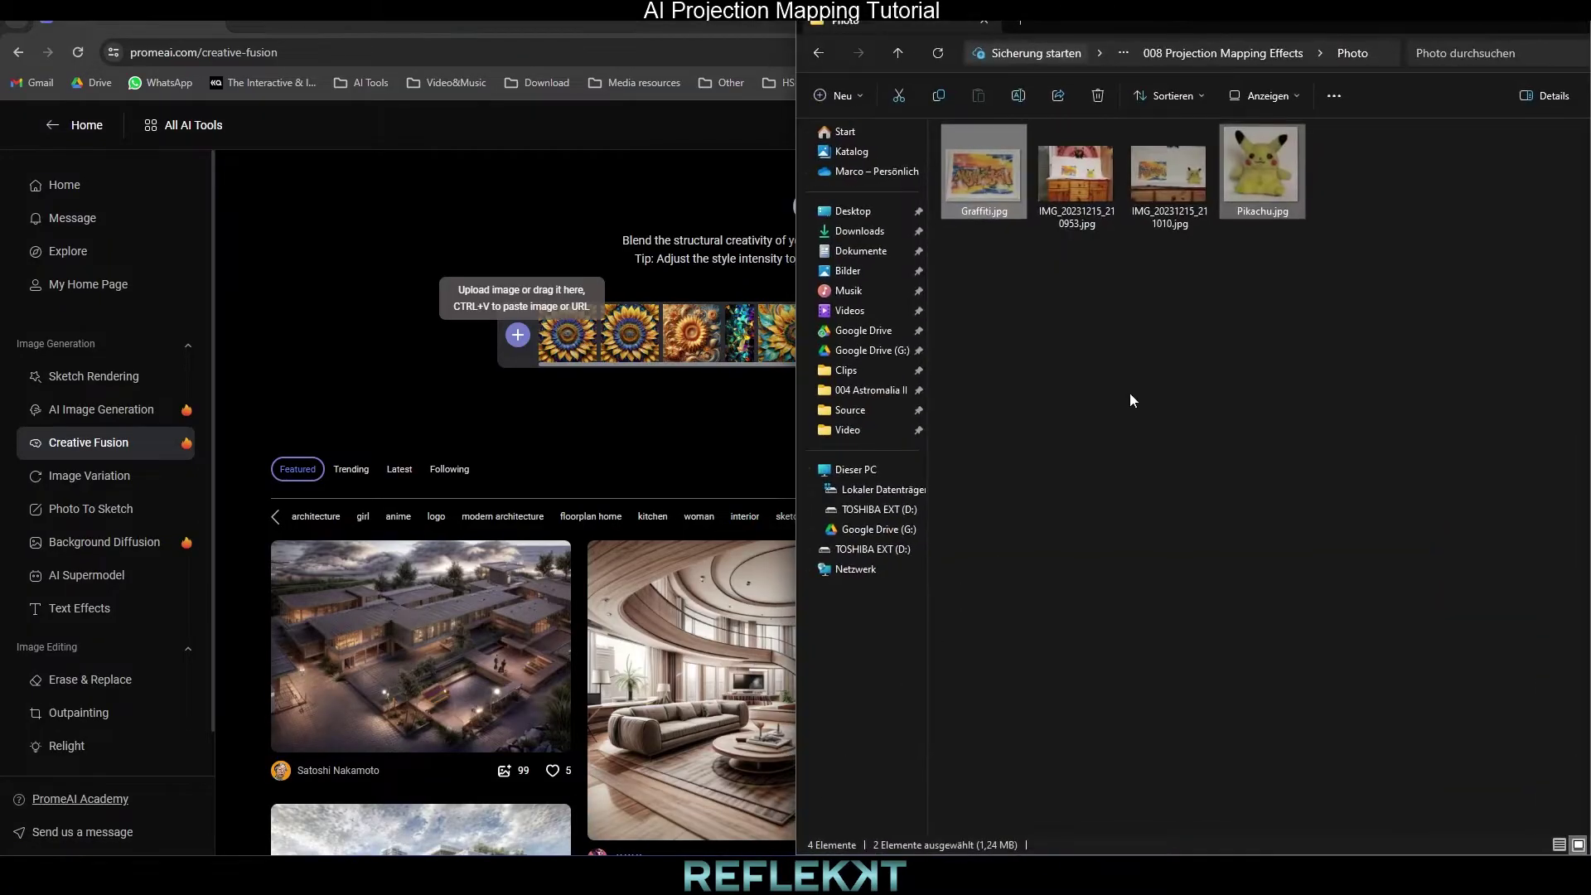
left_click_drag(982, 156, 593, 348)
scroll(597, 356, "down", 1)
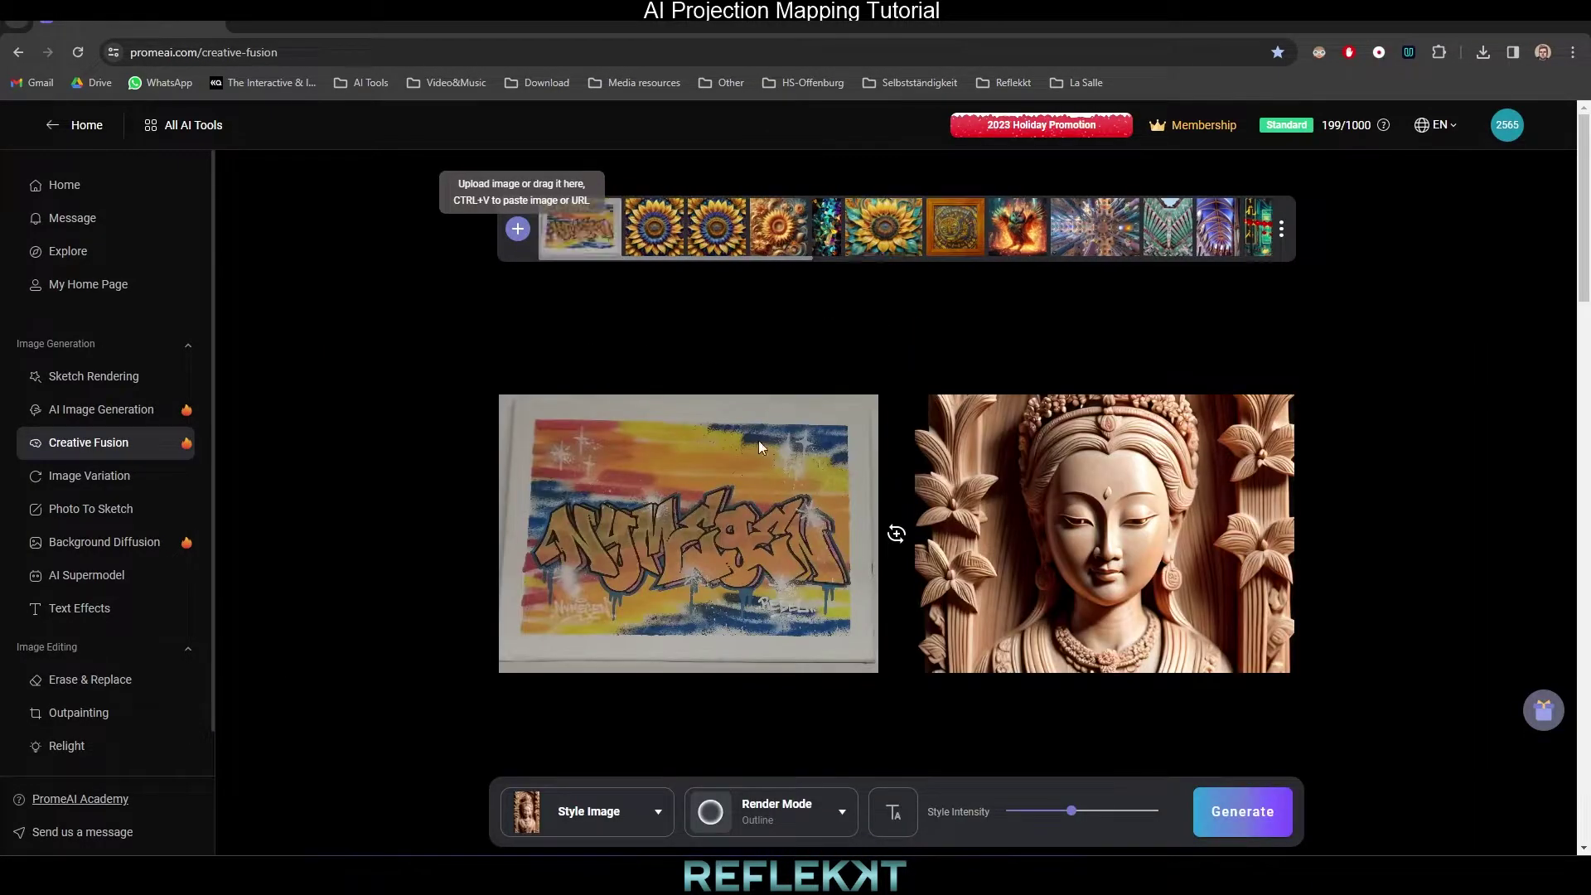
Set the render mode to Precise and lower the style intensity to 50
left_click(842, 815)
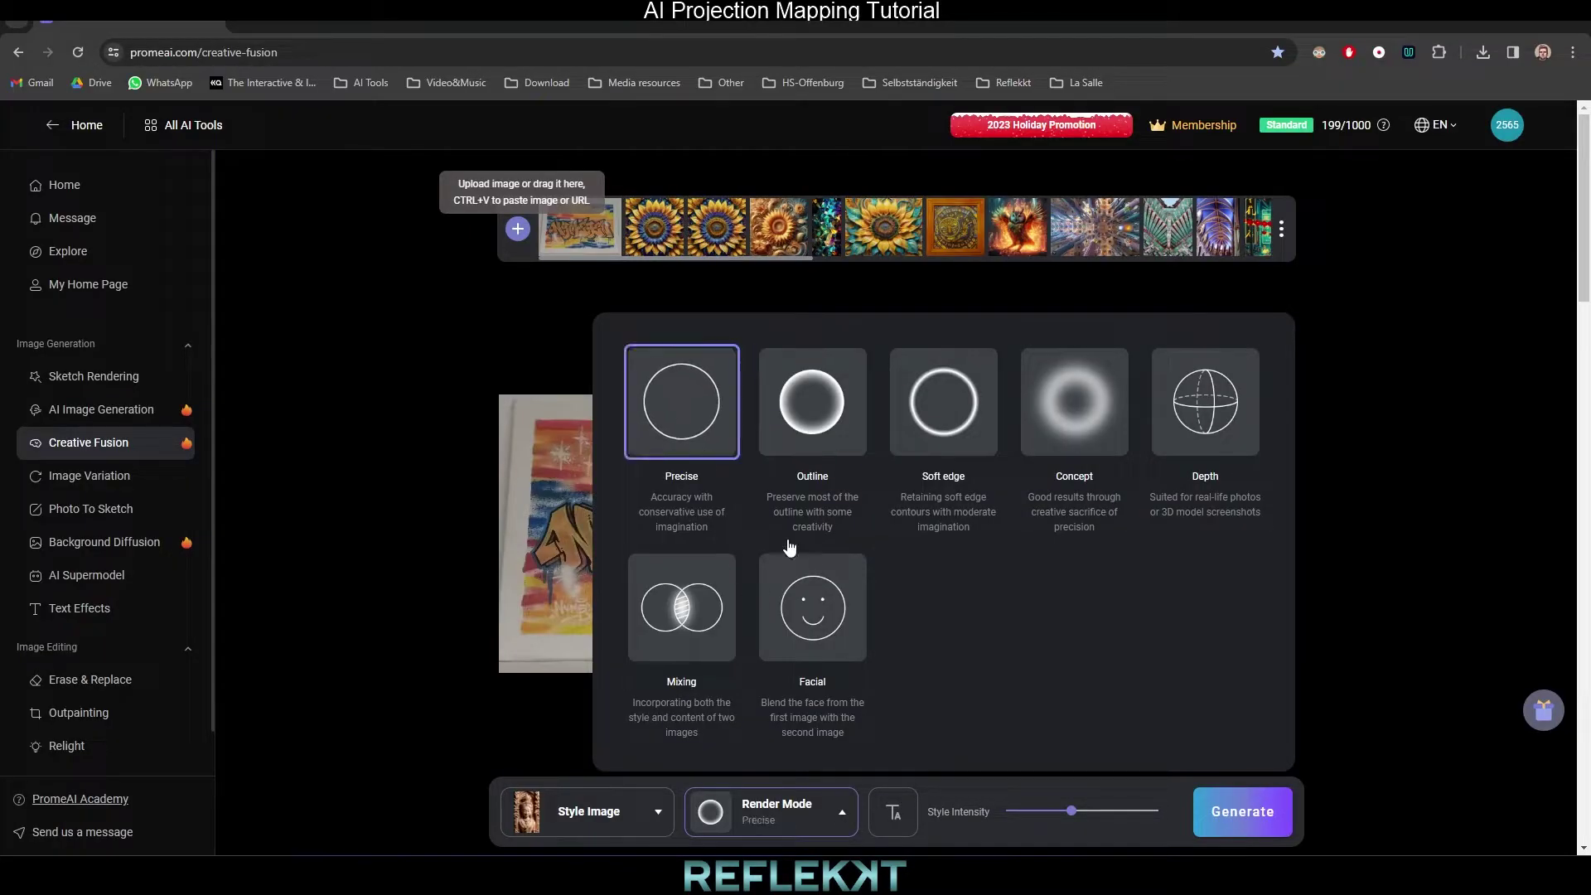
left_click(1070, 812)
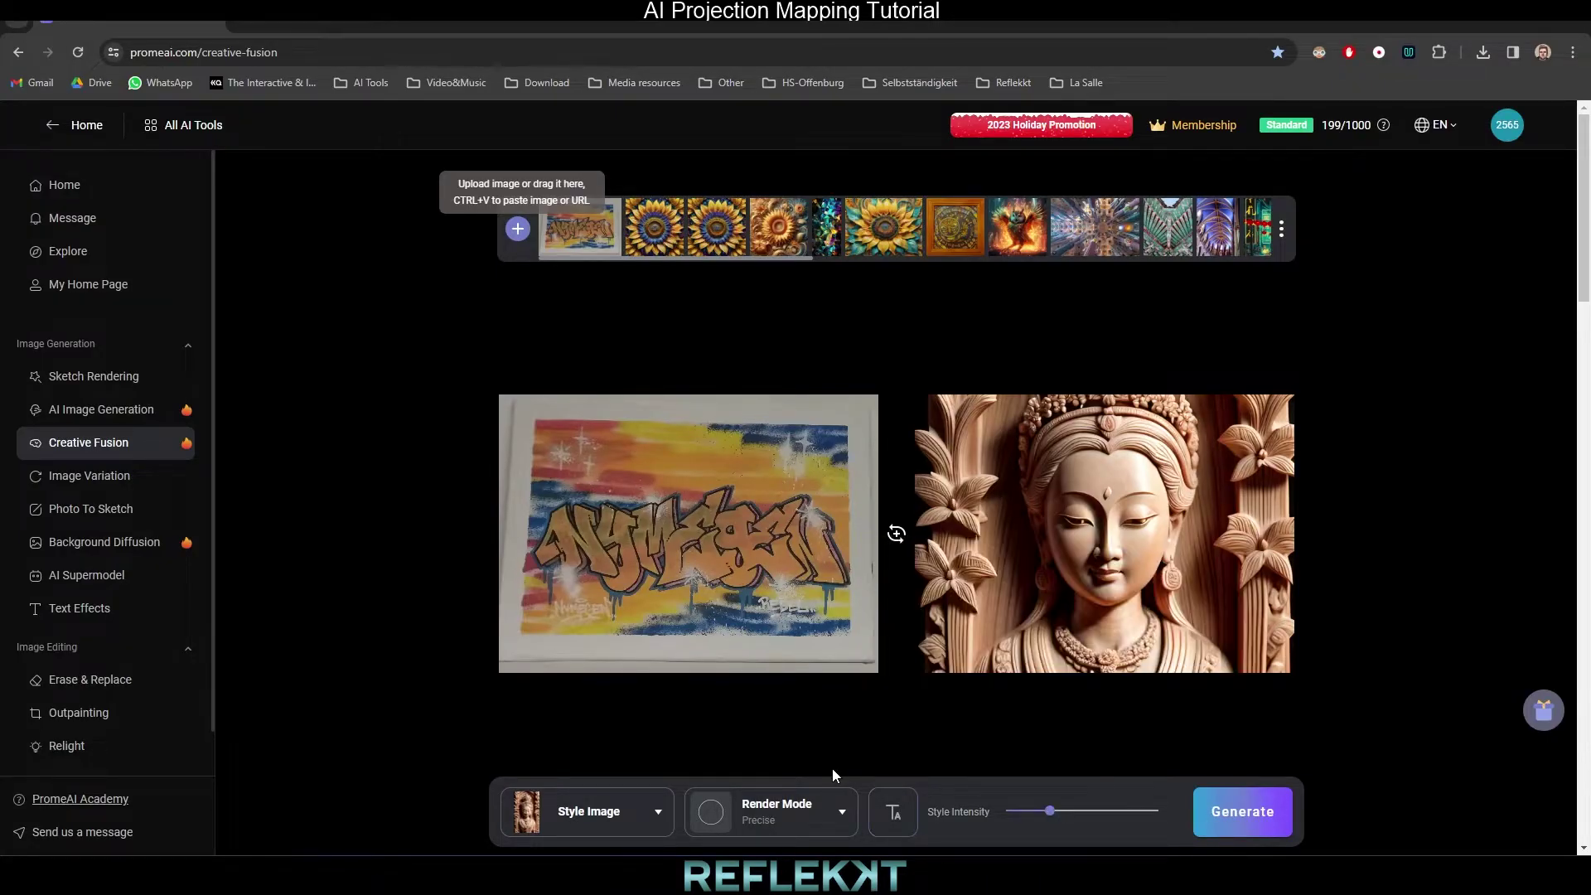
Choose the pink metallic female figure from the example style images and look through the custom style images
mouse_move(1027, 584)
left_click(1111, 539)
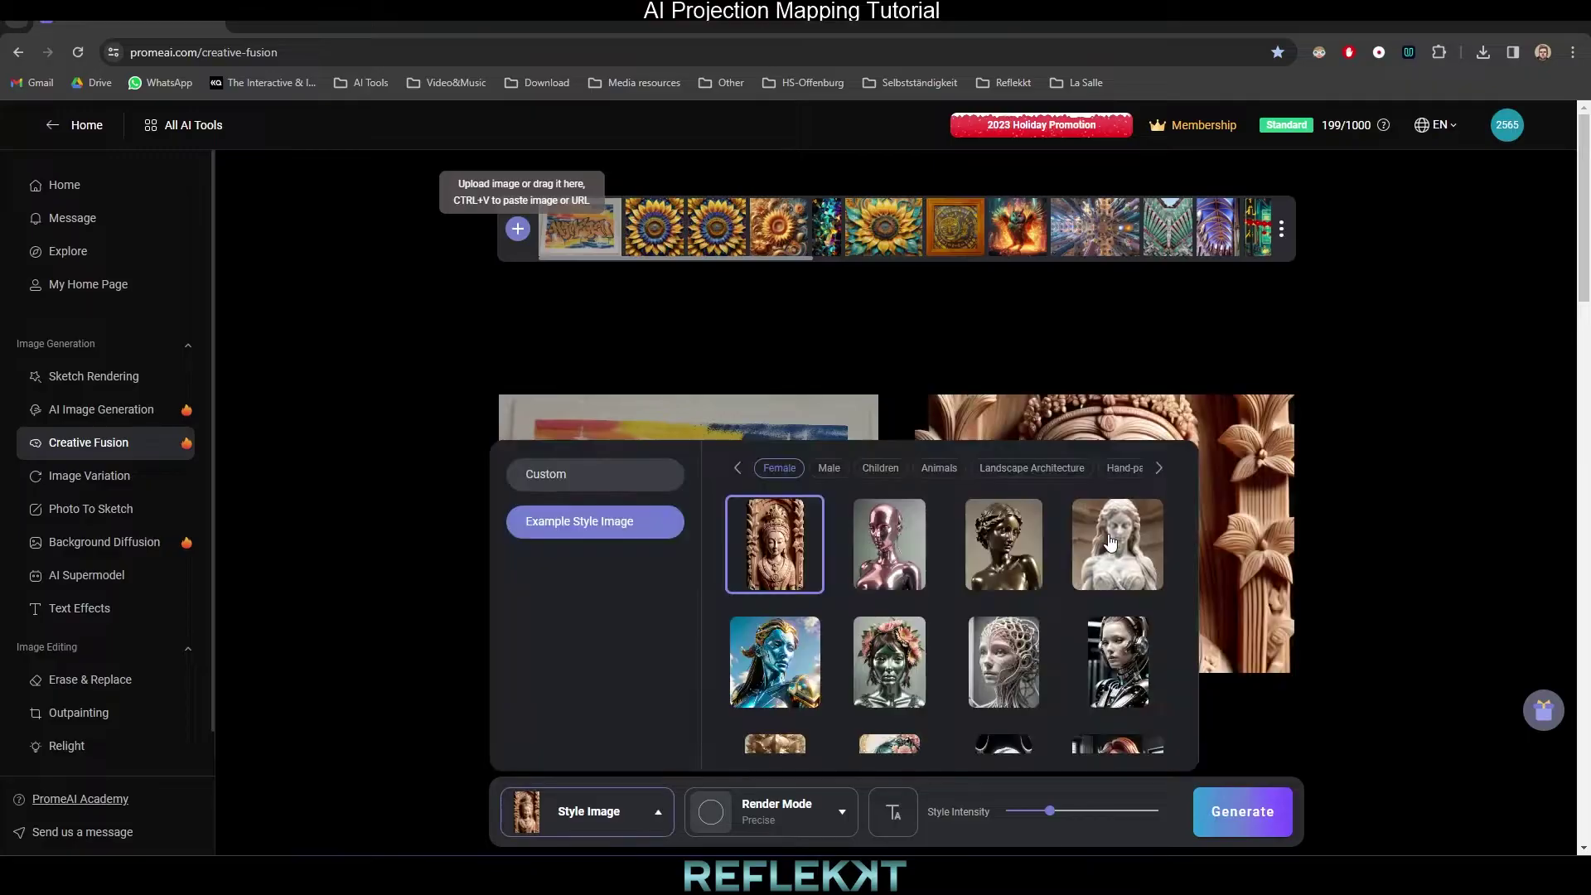
left_click(889, 543)
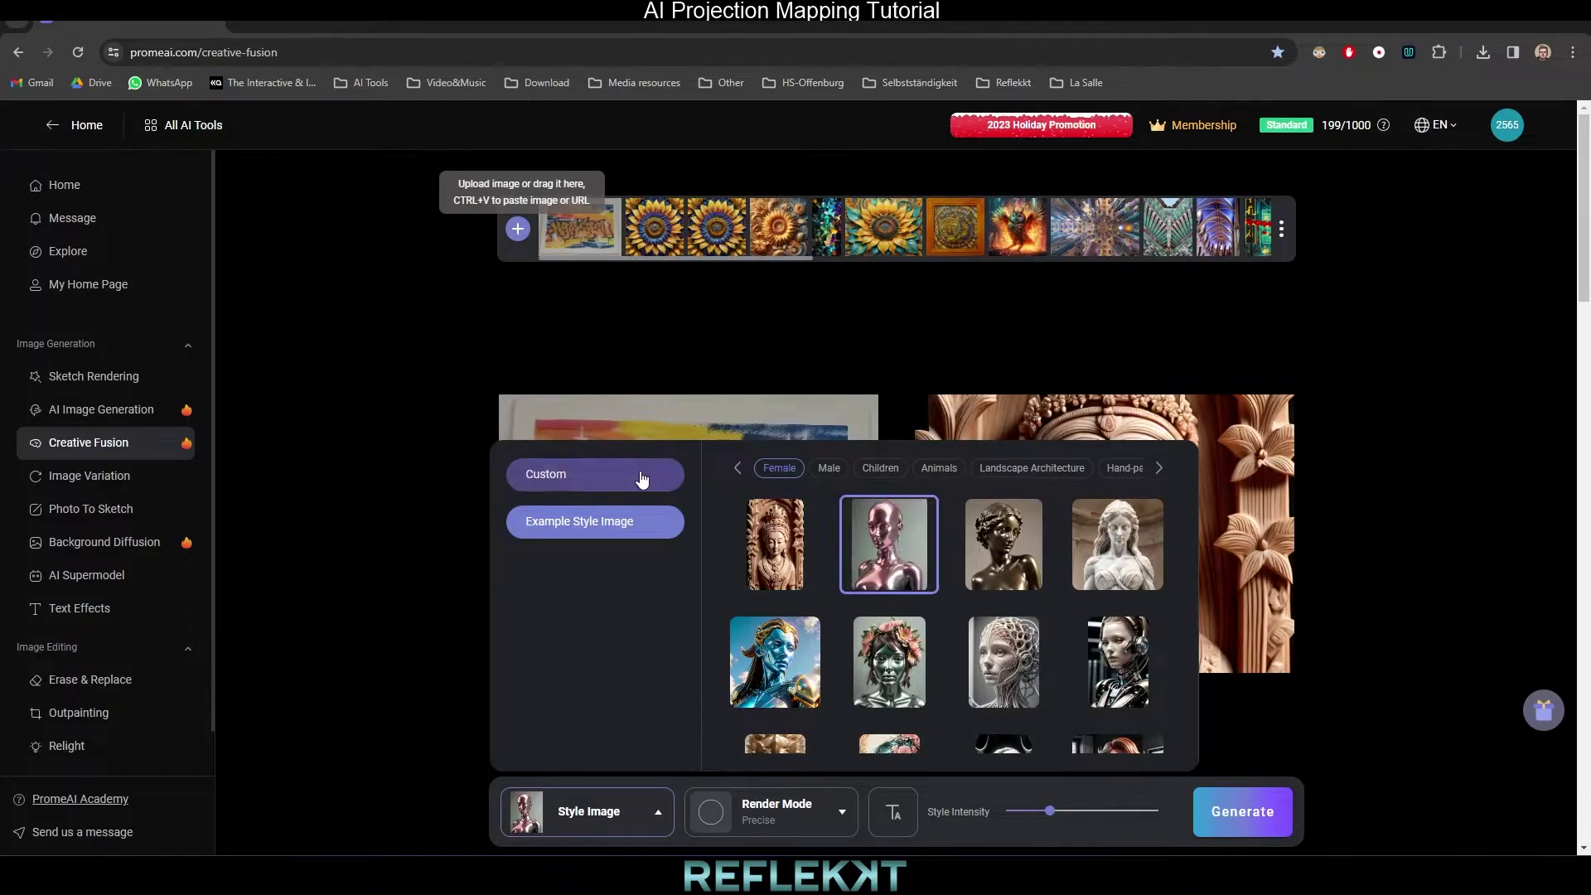
left_click(638, 474)
scroll(915, 646, "down", 5)
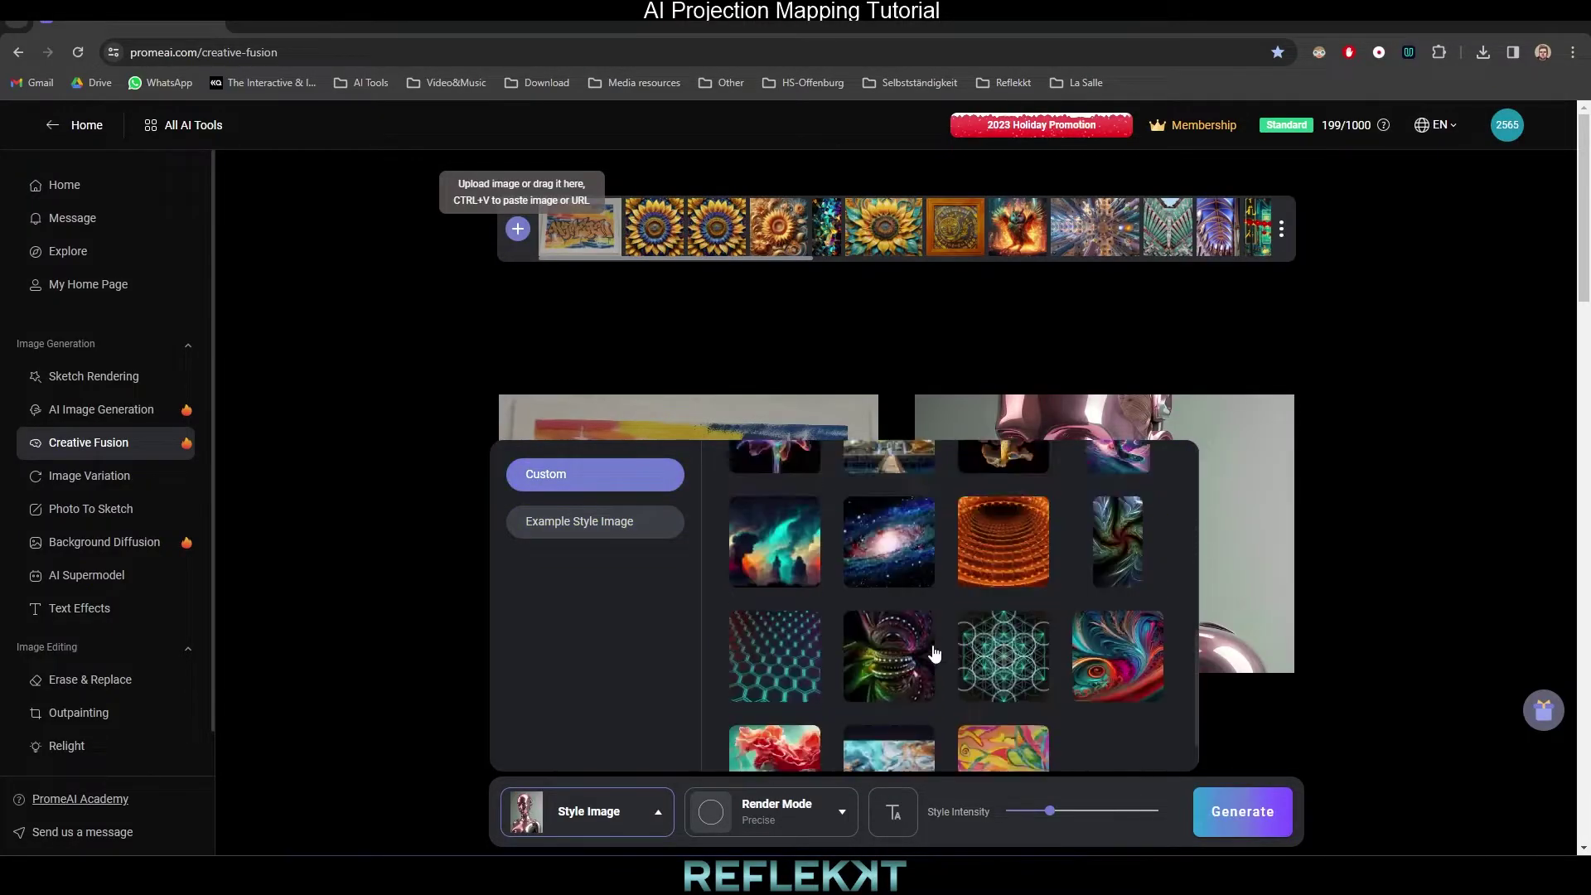
scroll(934, 649, "up", 6)
left_click(617, 521)
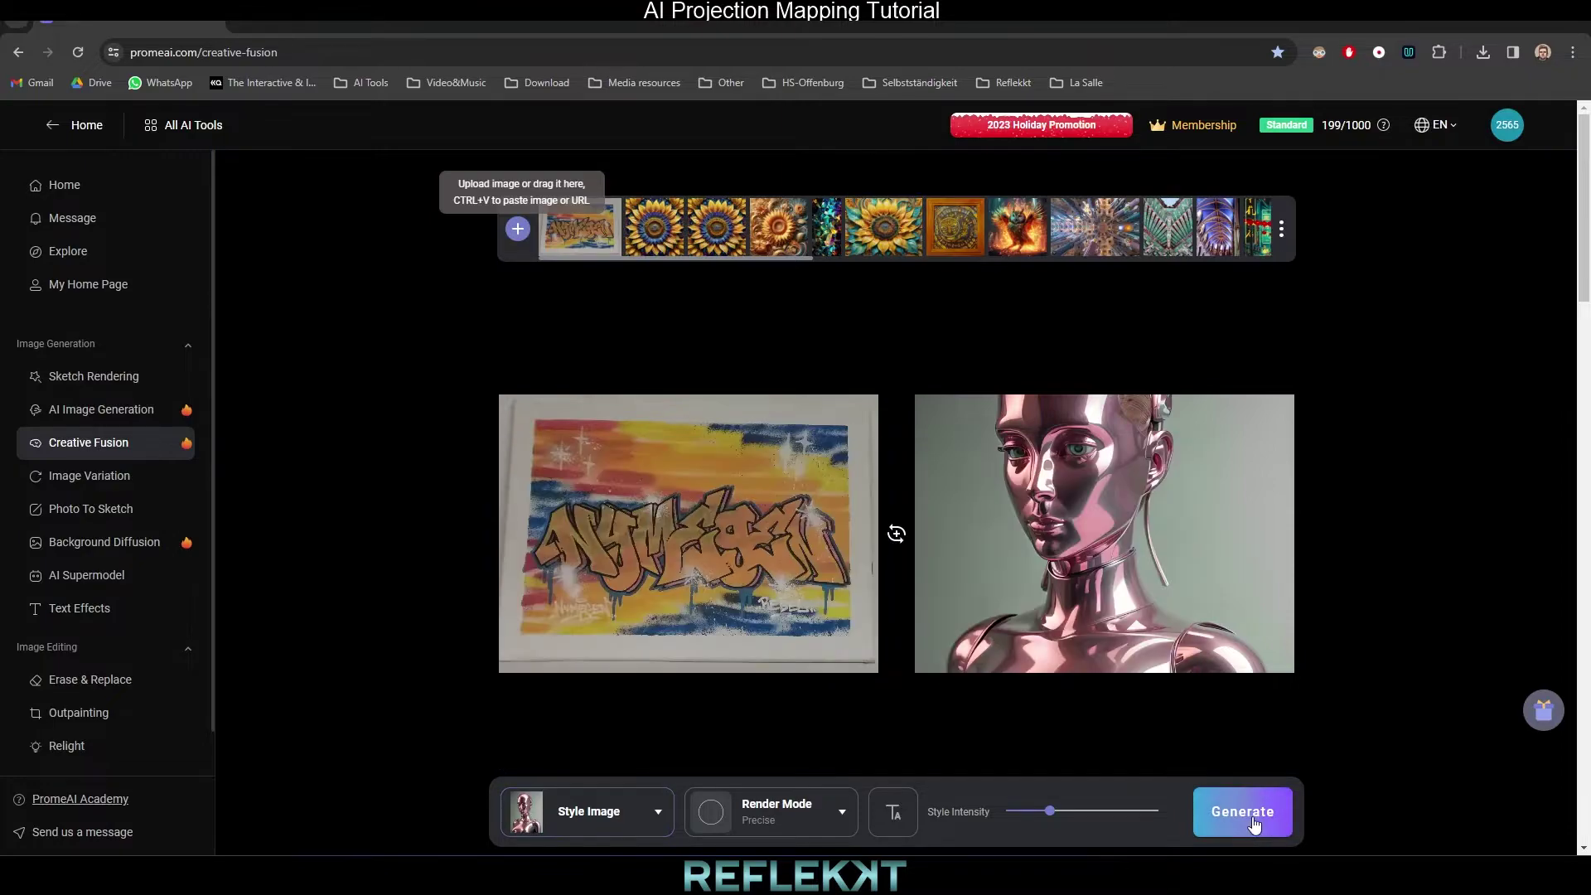
Generate the fused graffiti images, compare the results with the original photo and generate another set
left_click(1251, 817)
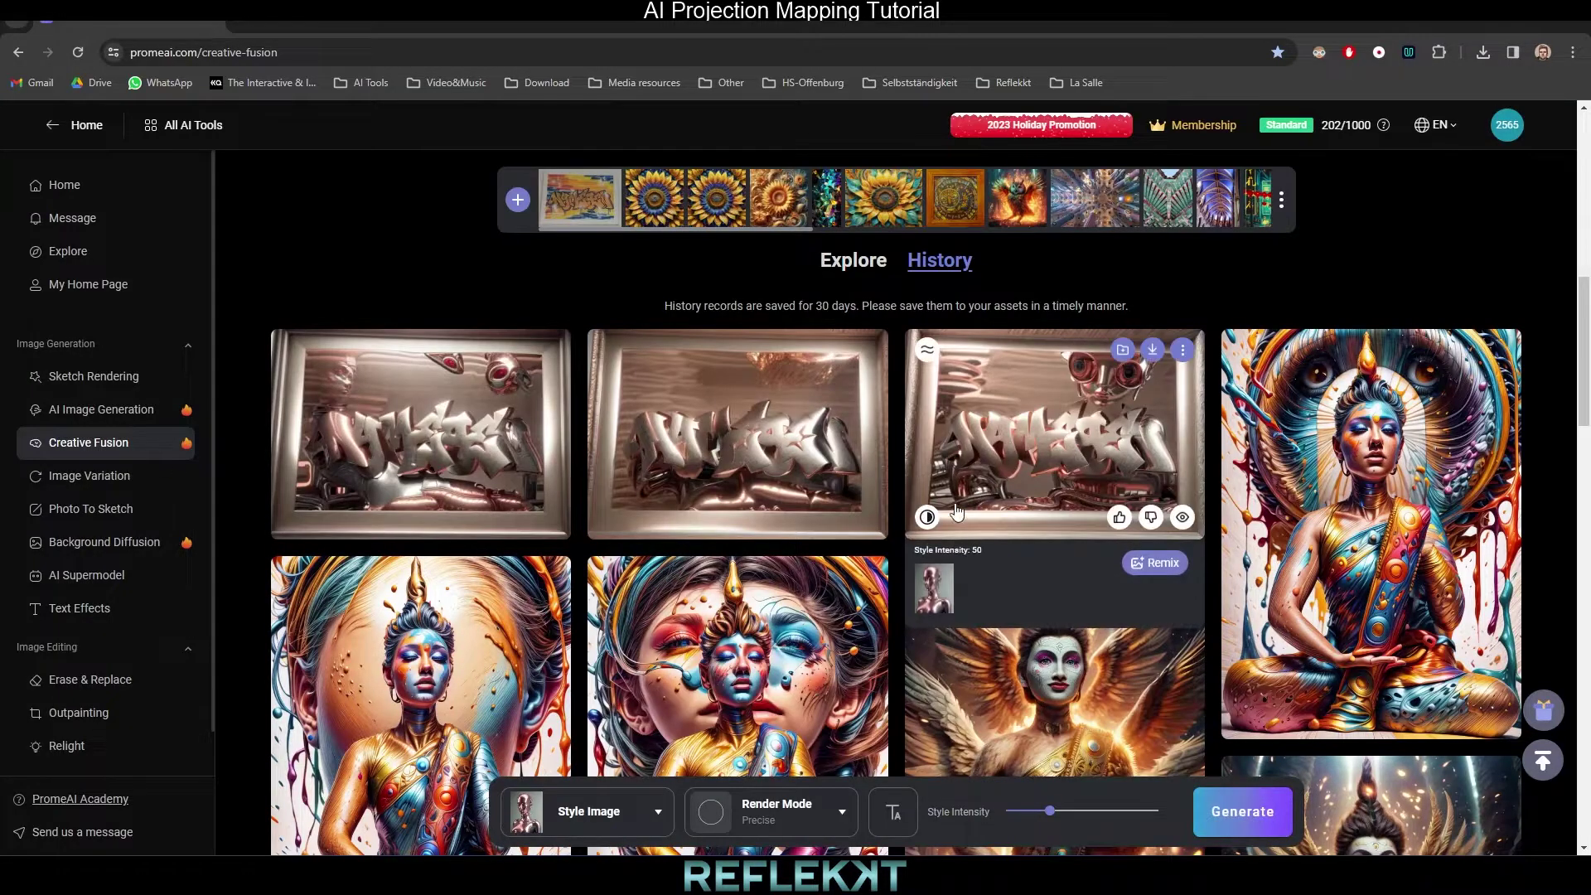
mouse_move(938, 516)
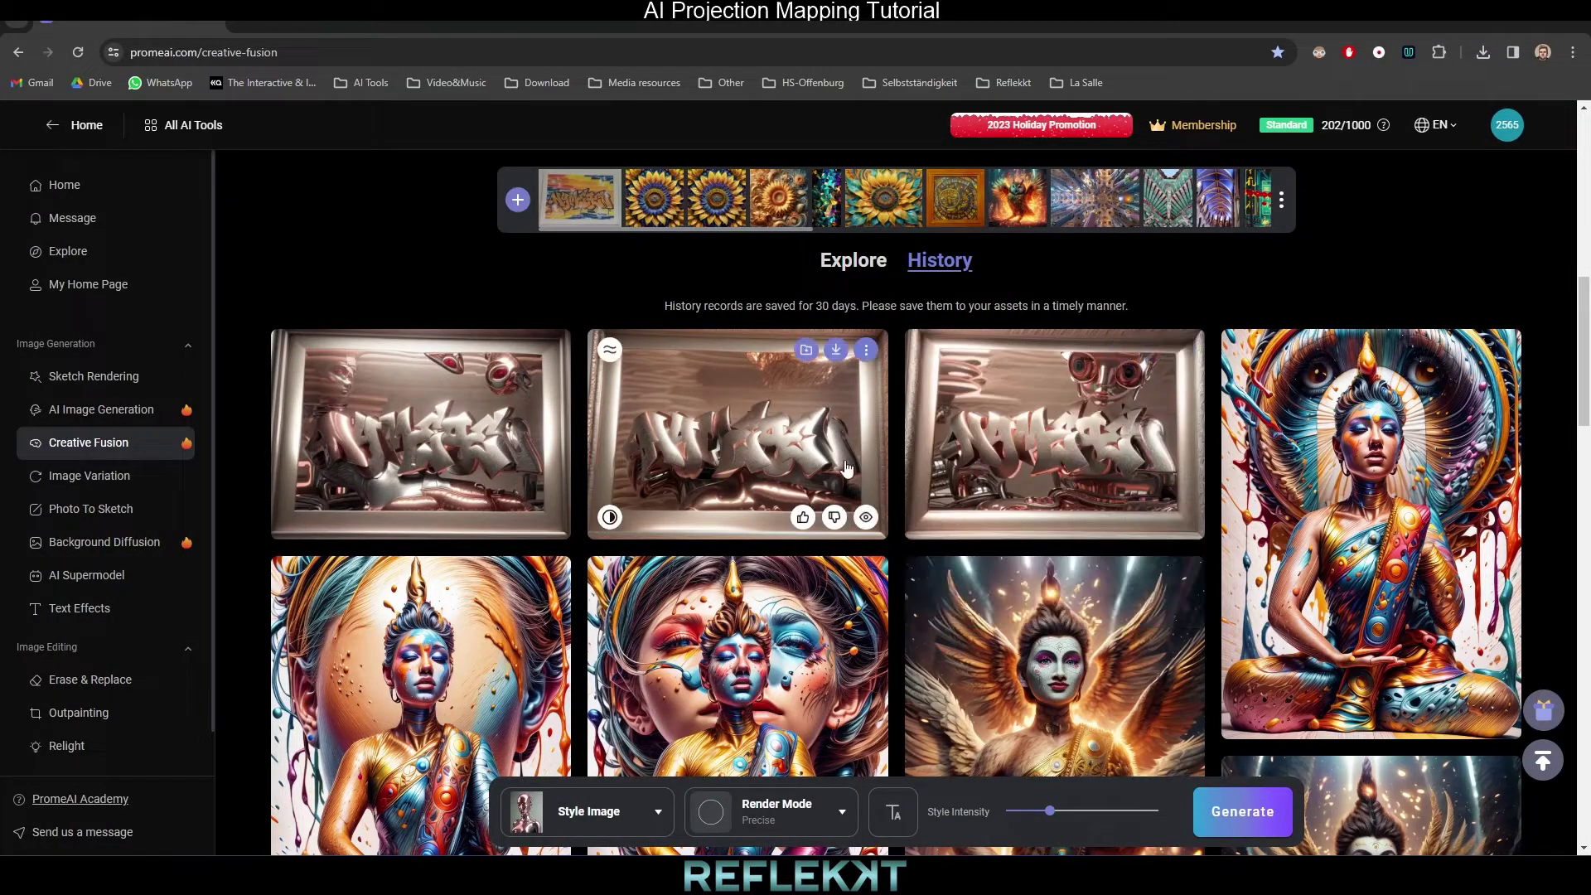
mouse_move(615, 515)
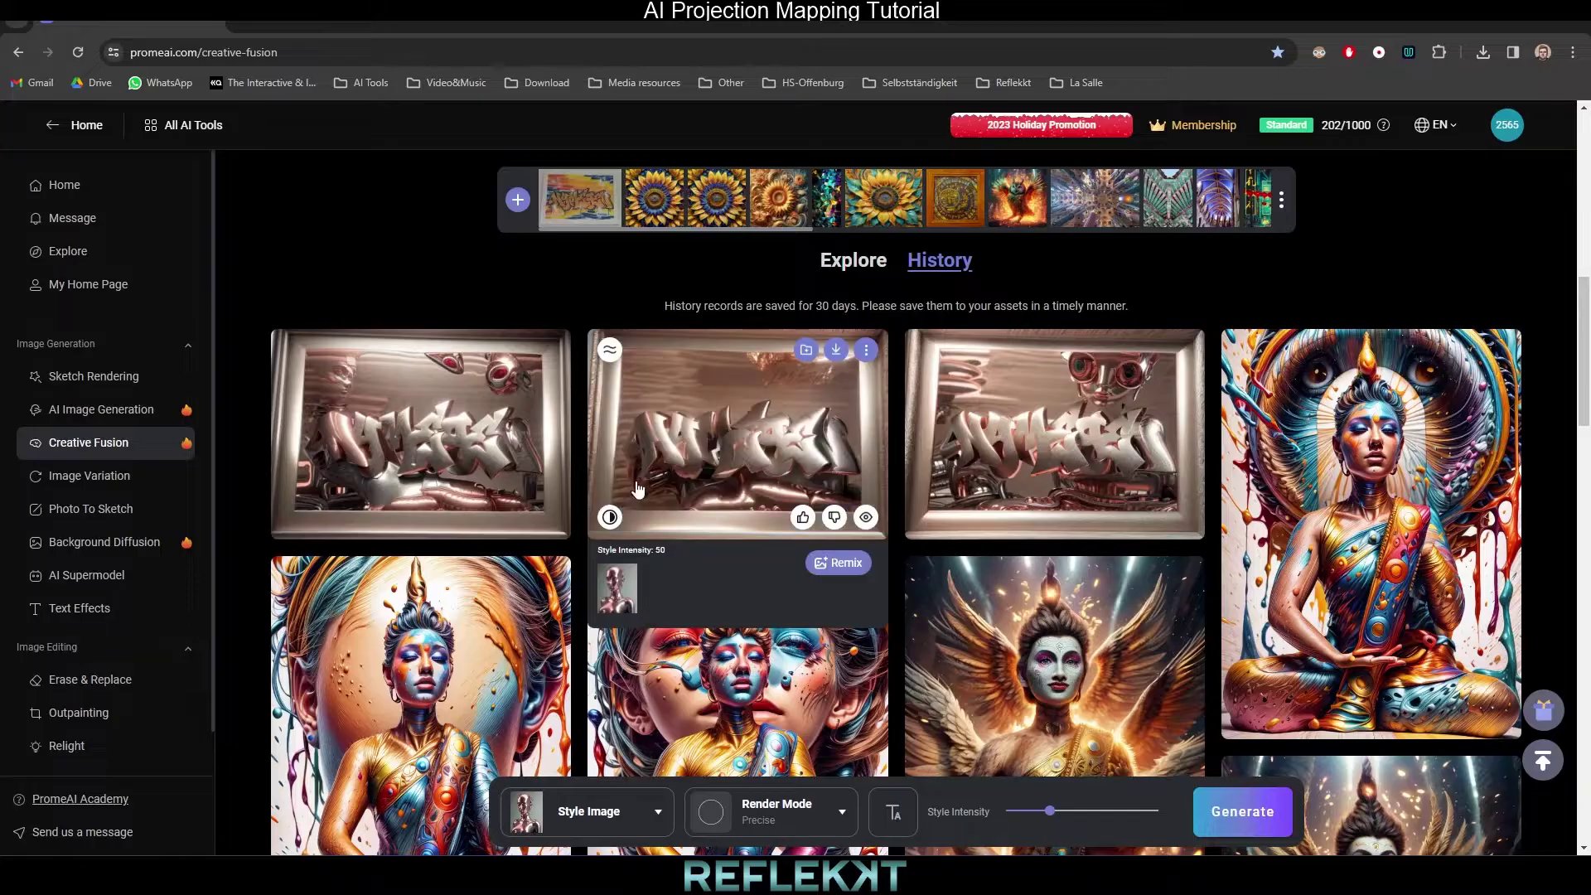
mouse_move(393, 457)
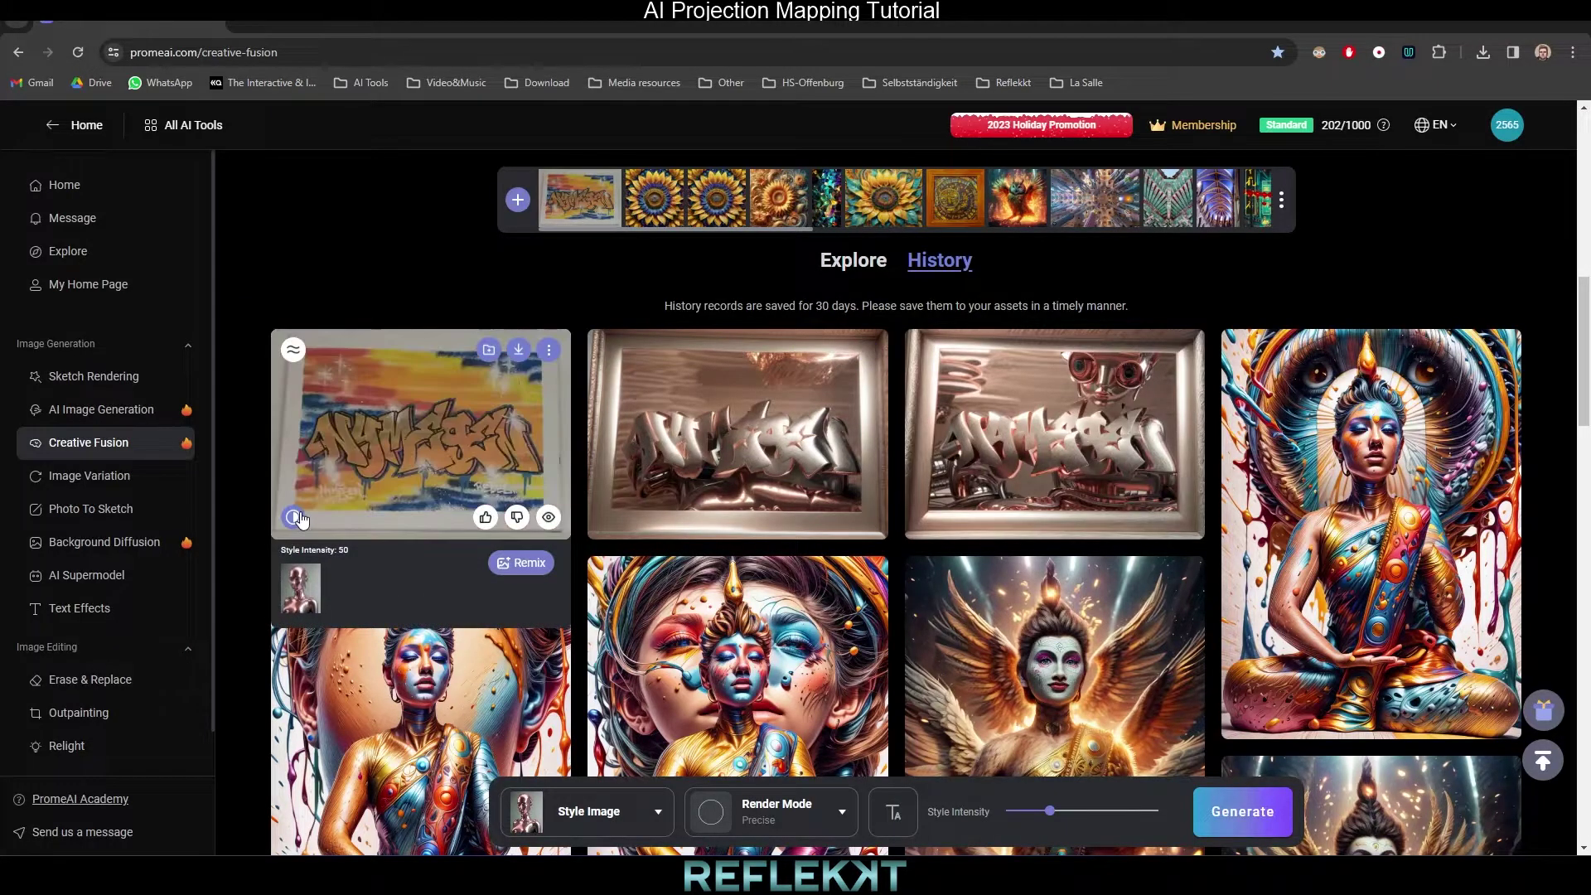
left_click(1241, 812)
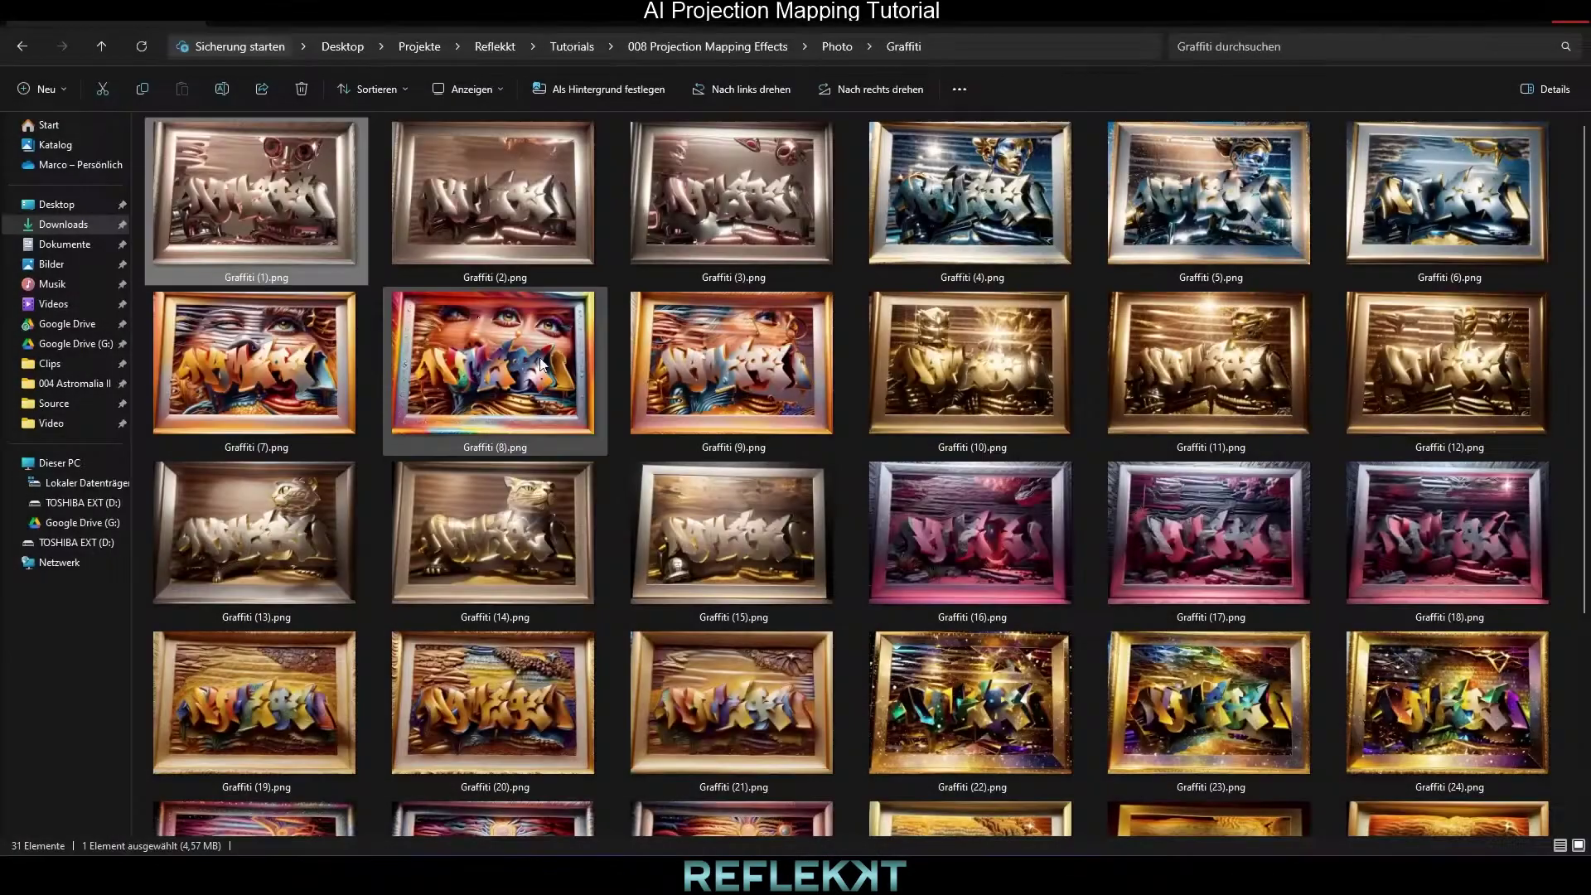
Open Graffiti (1).png and review the generated graffiti variations one after another up to Graffiti (10).png
double_click(278, 207)
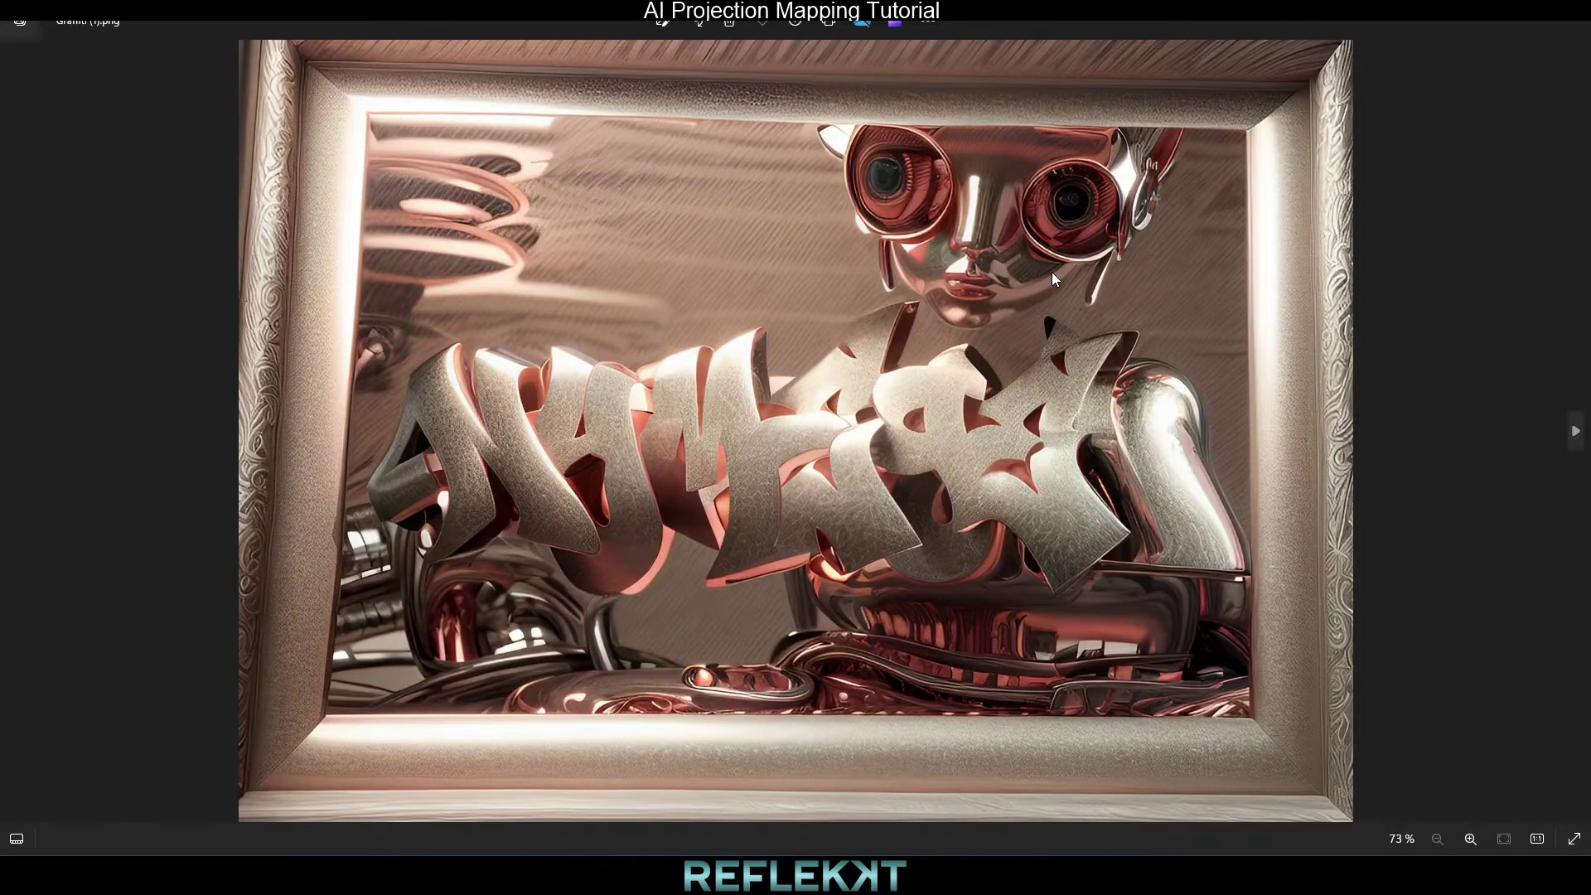
key("Right")
key("Right")
key("Right")
key("Right")
key("Right")
key("Right")
key("Right")
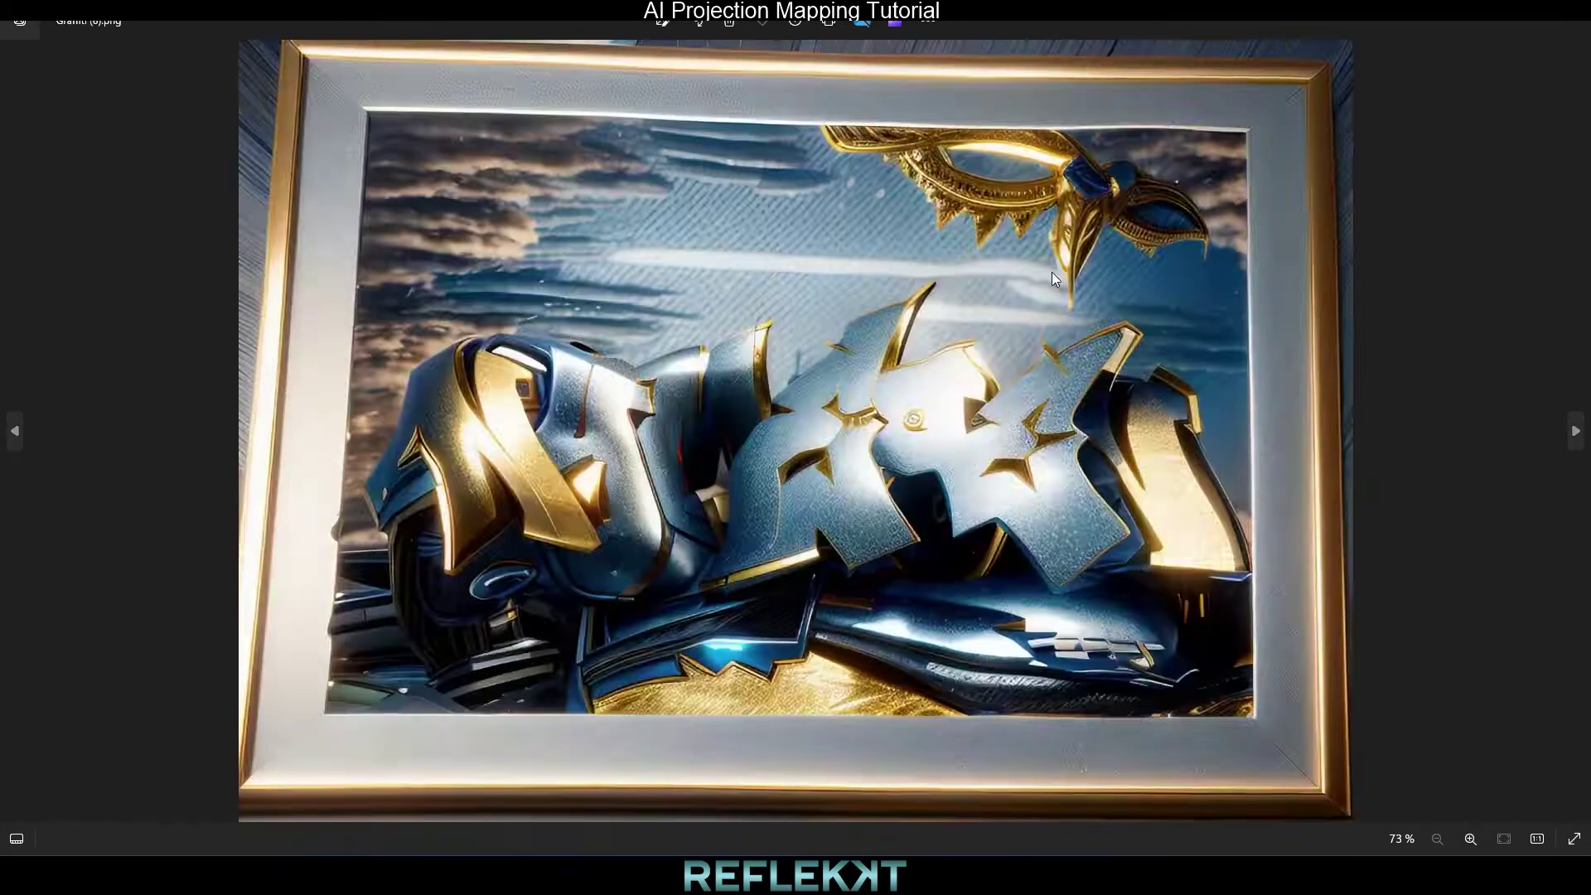
key("Right")
key("Right")
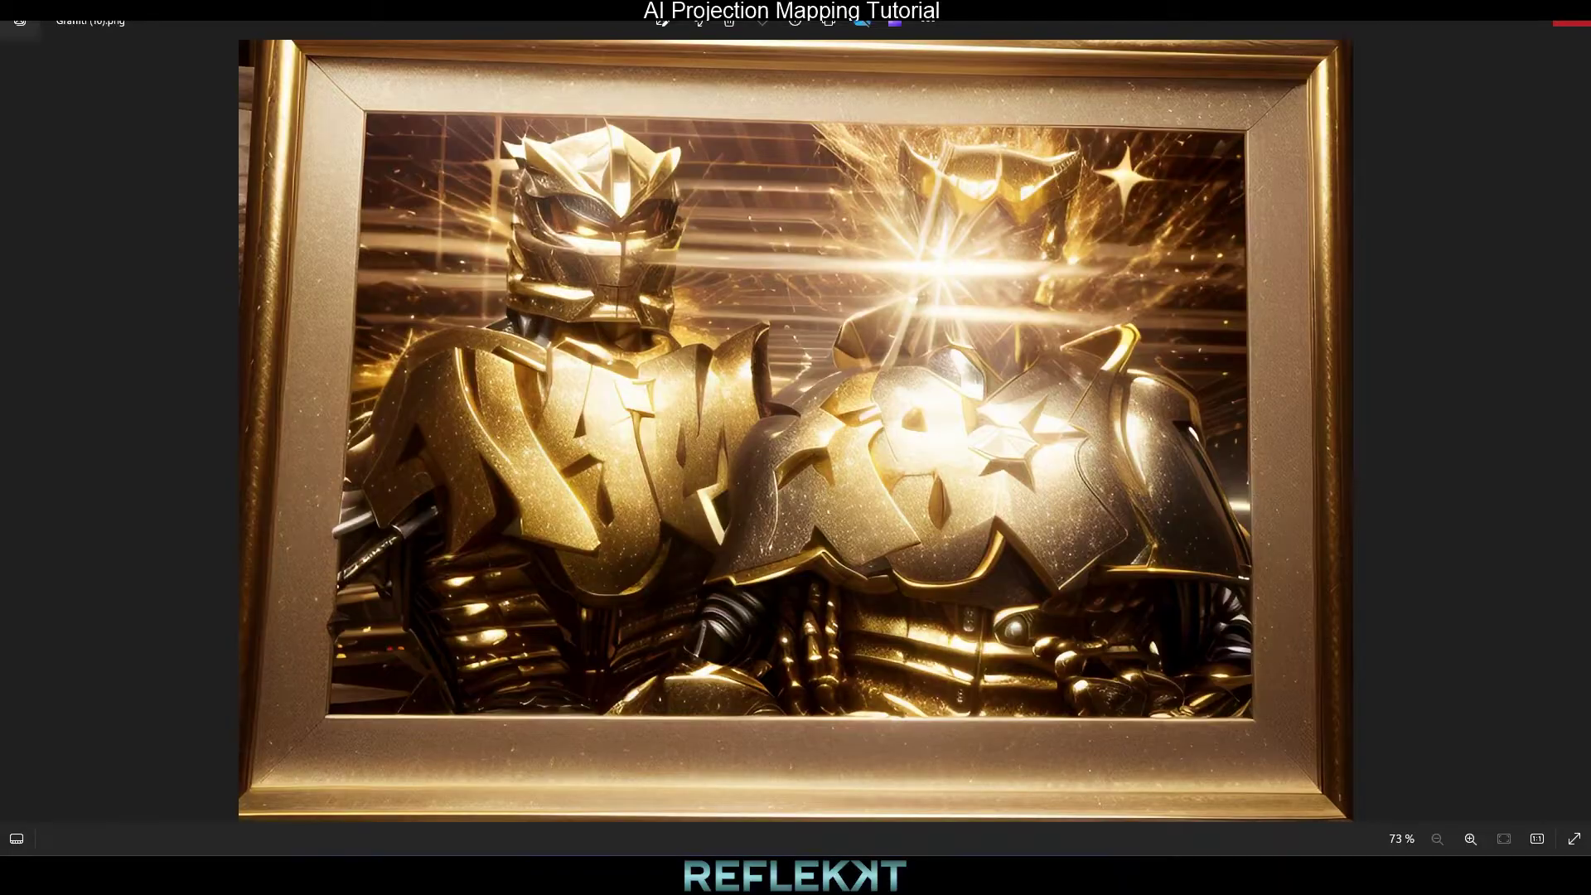
left_click(1571, 14)
Play the morphing videos made from the images, Graffiti_chf3_prob3_chf3.mp4 and ZPikachu.mp4
scroll(1027, 302, "down", 3)
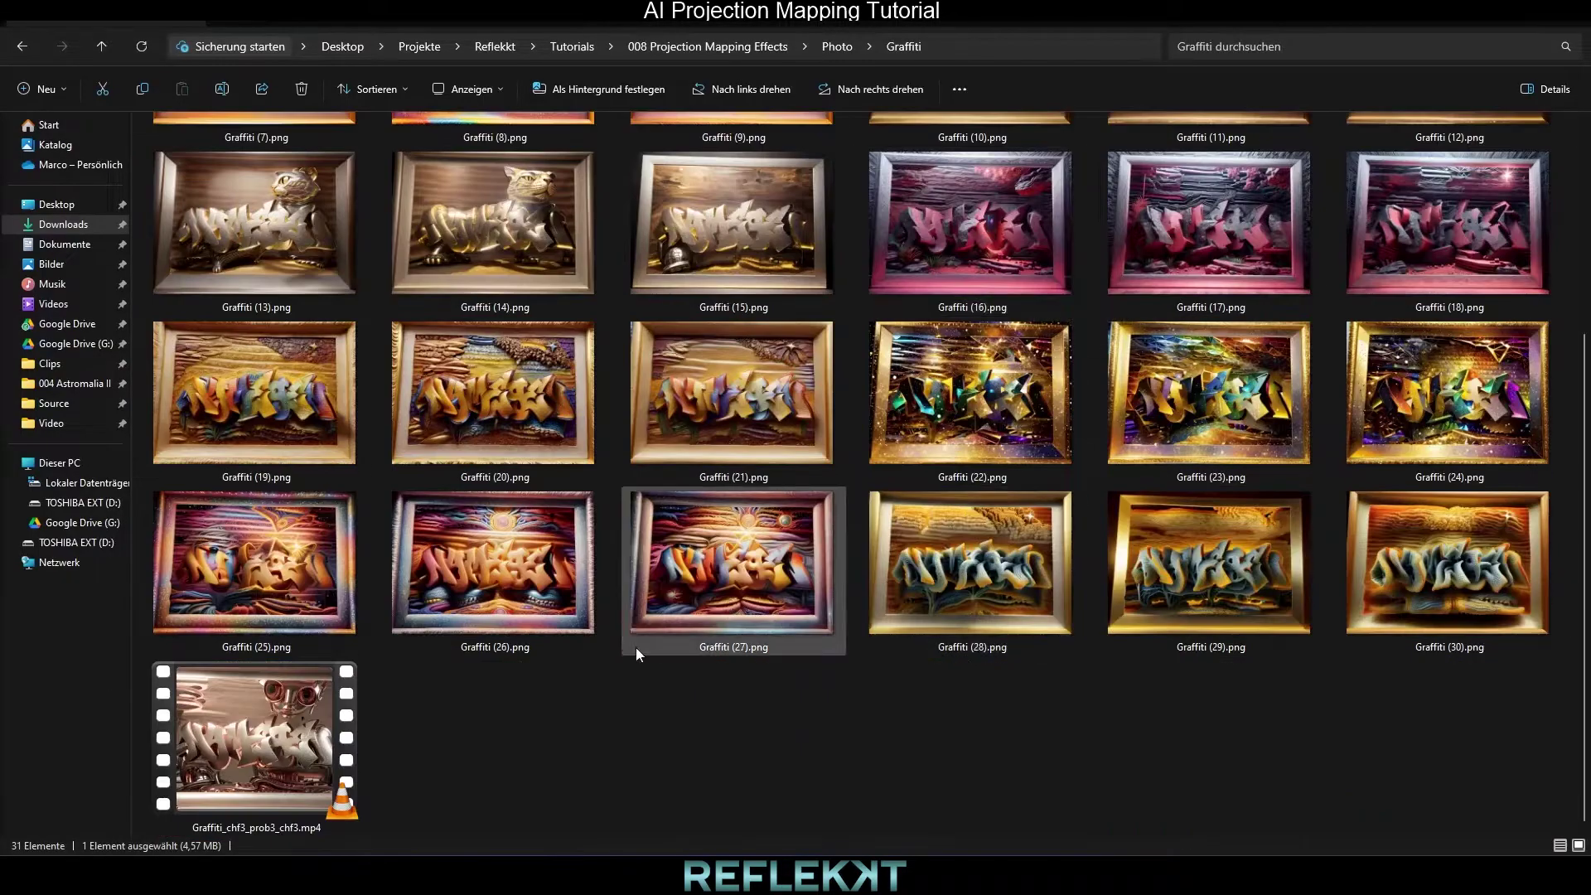
double_click(292, 714)
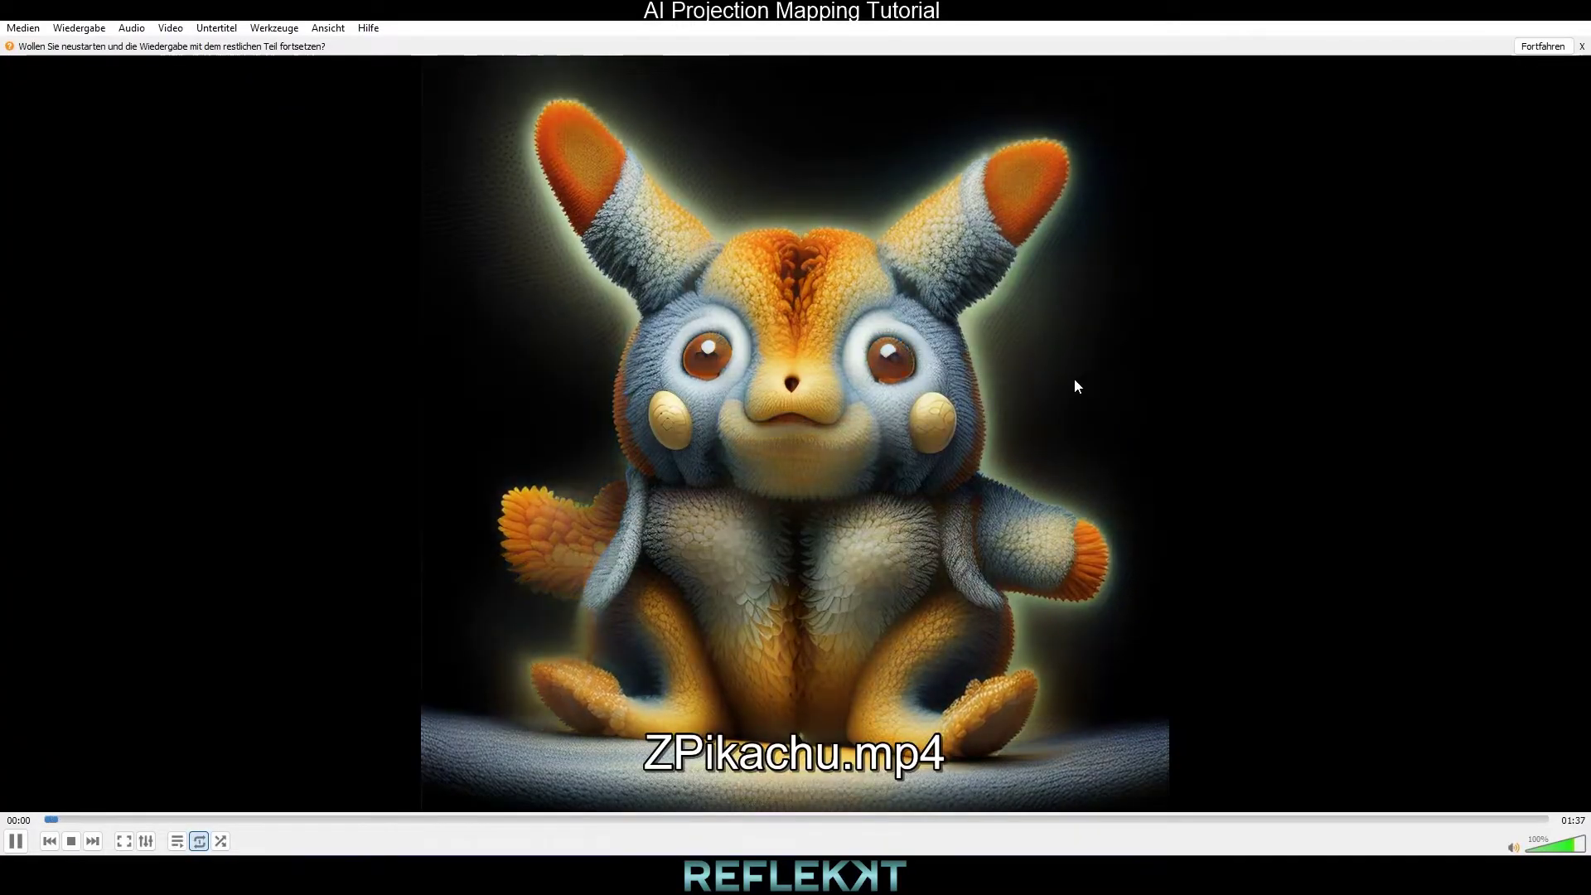
double_click(1074, 379)
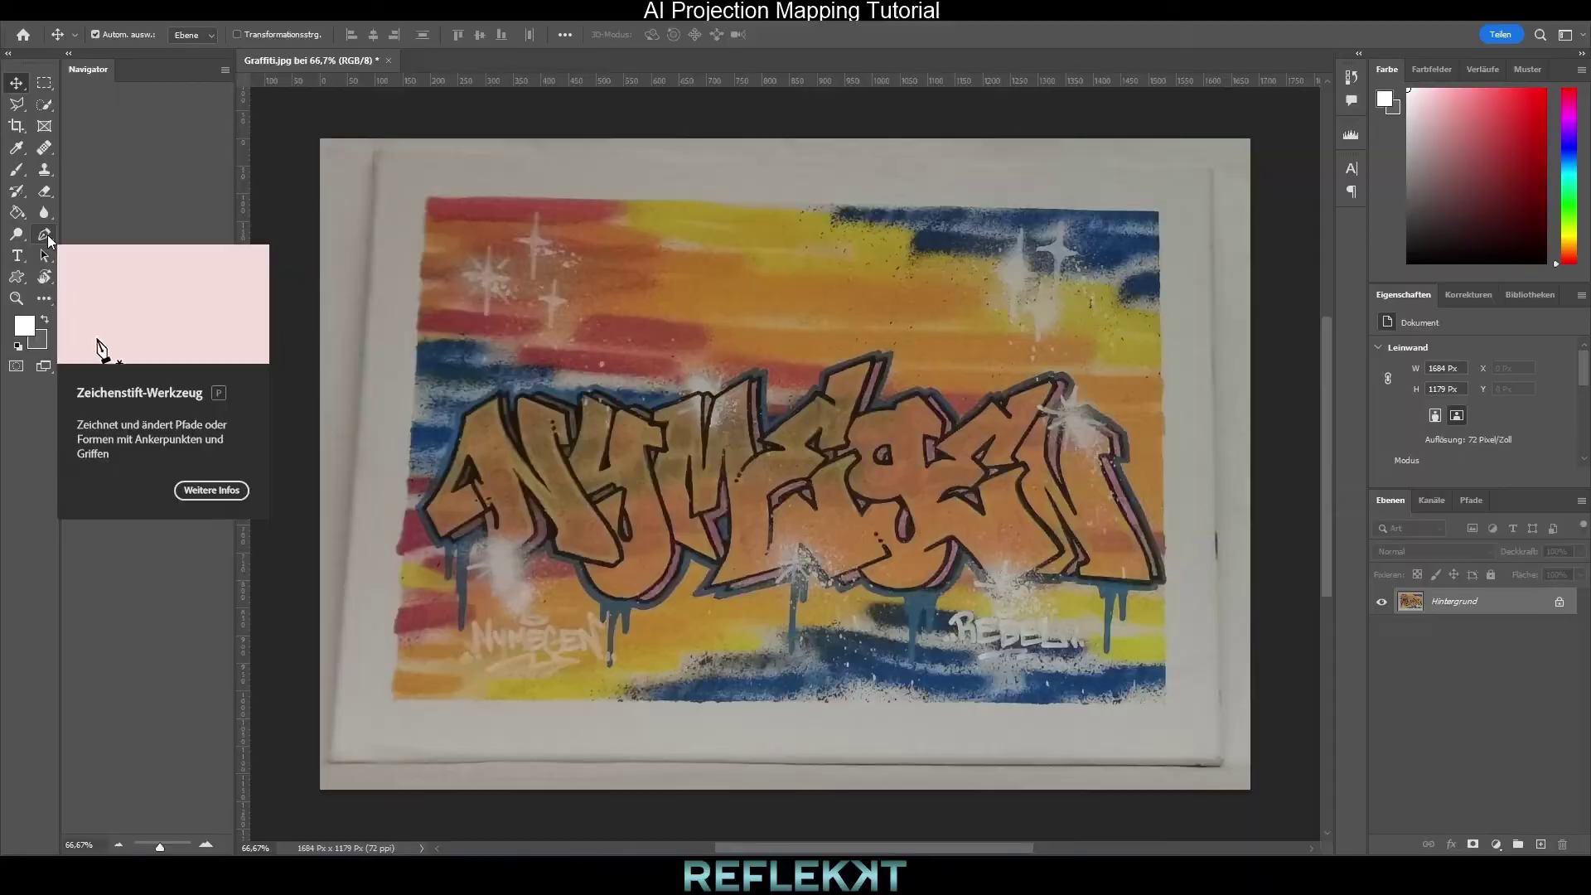
In Photoshop, draw a closed Pen tool path around the four corners of the painted graffiti area and convert it to a selection
left_click(424, 194)
left_click(1158, 211)
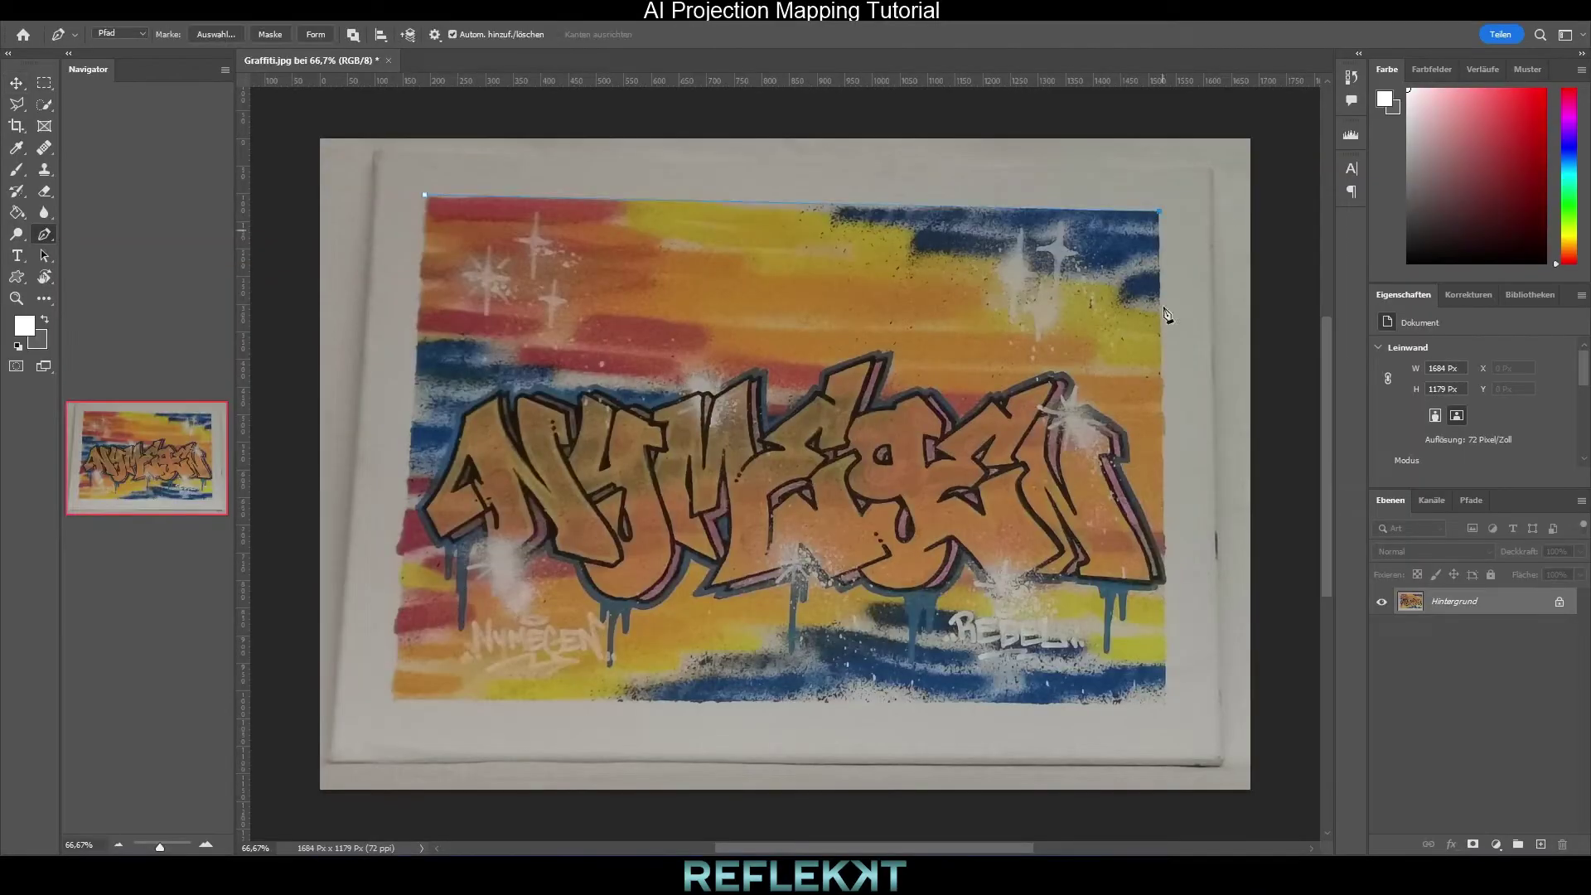
left_click(424, 196)
right_click(600, 280)
left_click(661, 348)
left_click(908, 217)
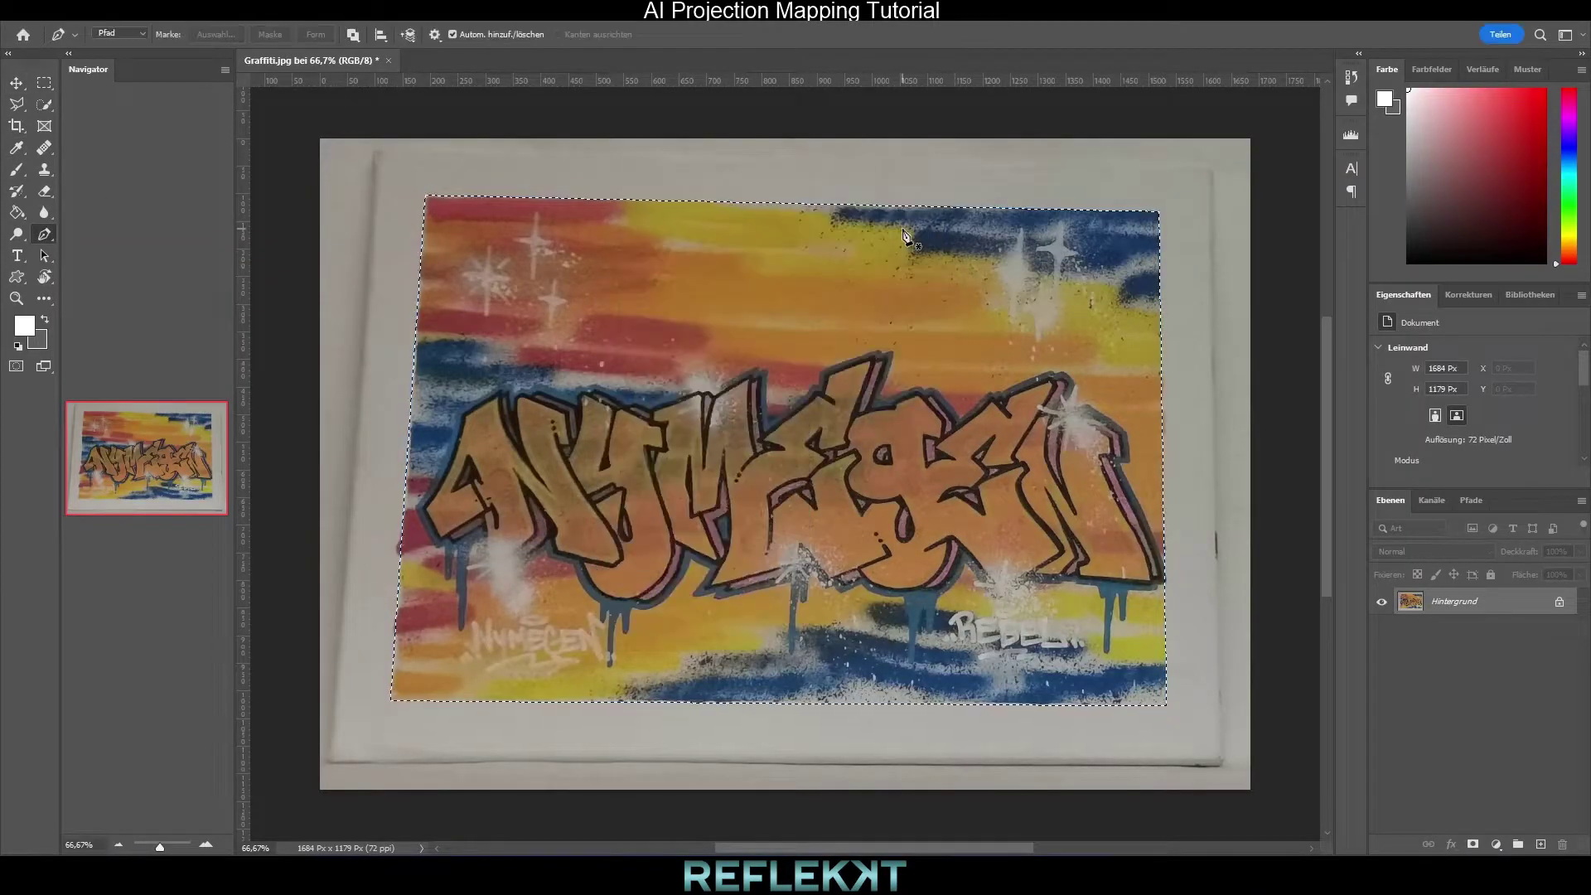
Paint the selected graffiti area completely white with a large brush
left_click(17, 169)
left_click(111, 36)
mouse_move(489, 249)
left_mouse_down()
mouse_move(515, 304)
mouse_move(1140, 633)
left_mouse_up()
Invert the selection, set the foreground colour to black and paint the area around the white shape black
left_click(233, 10)
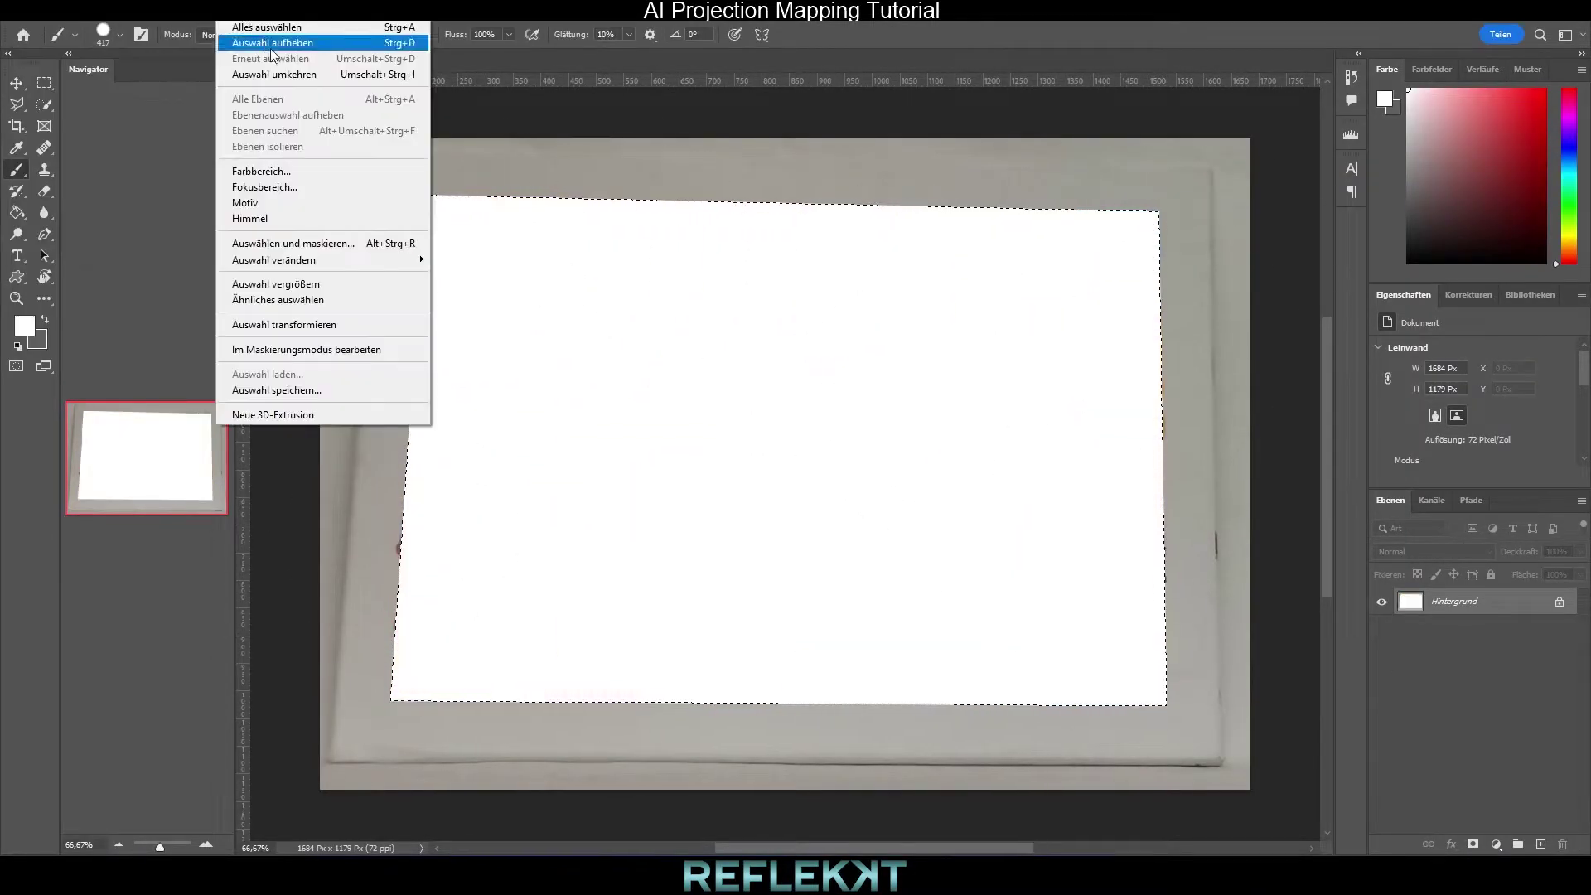
left_click(272, 73)
left_click(24, 326)
left_click_drag(1052, 406, 1001, 476)
left_click(1425, 215)
mouse_move(1194, 196)
left_mouse_down()
mouse_move(355, 222)
mouse_move(1204, 515)
left_mouse_up()
Clear the selection and export the black-and-white graffiti mask
left_click(233, 11)
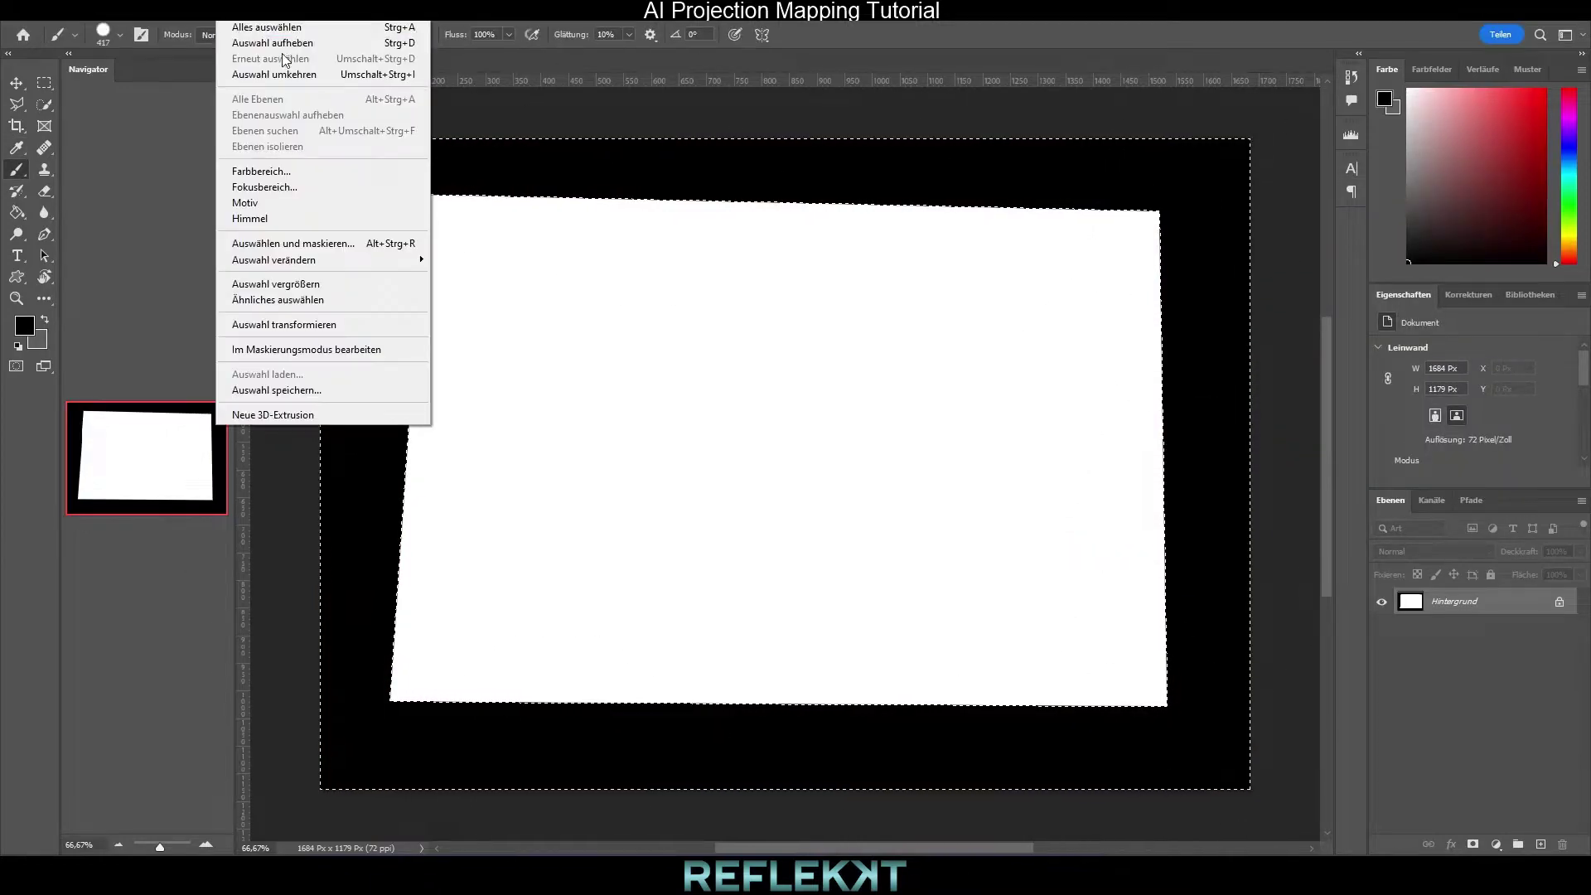
left_click(278, 43)
left_click(34, 10)
mouse_move(71, 267)
left_click(352, 282)
left_click(1185, 775)
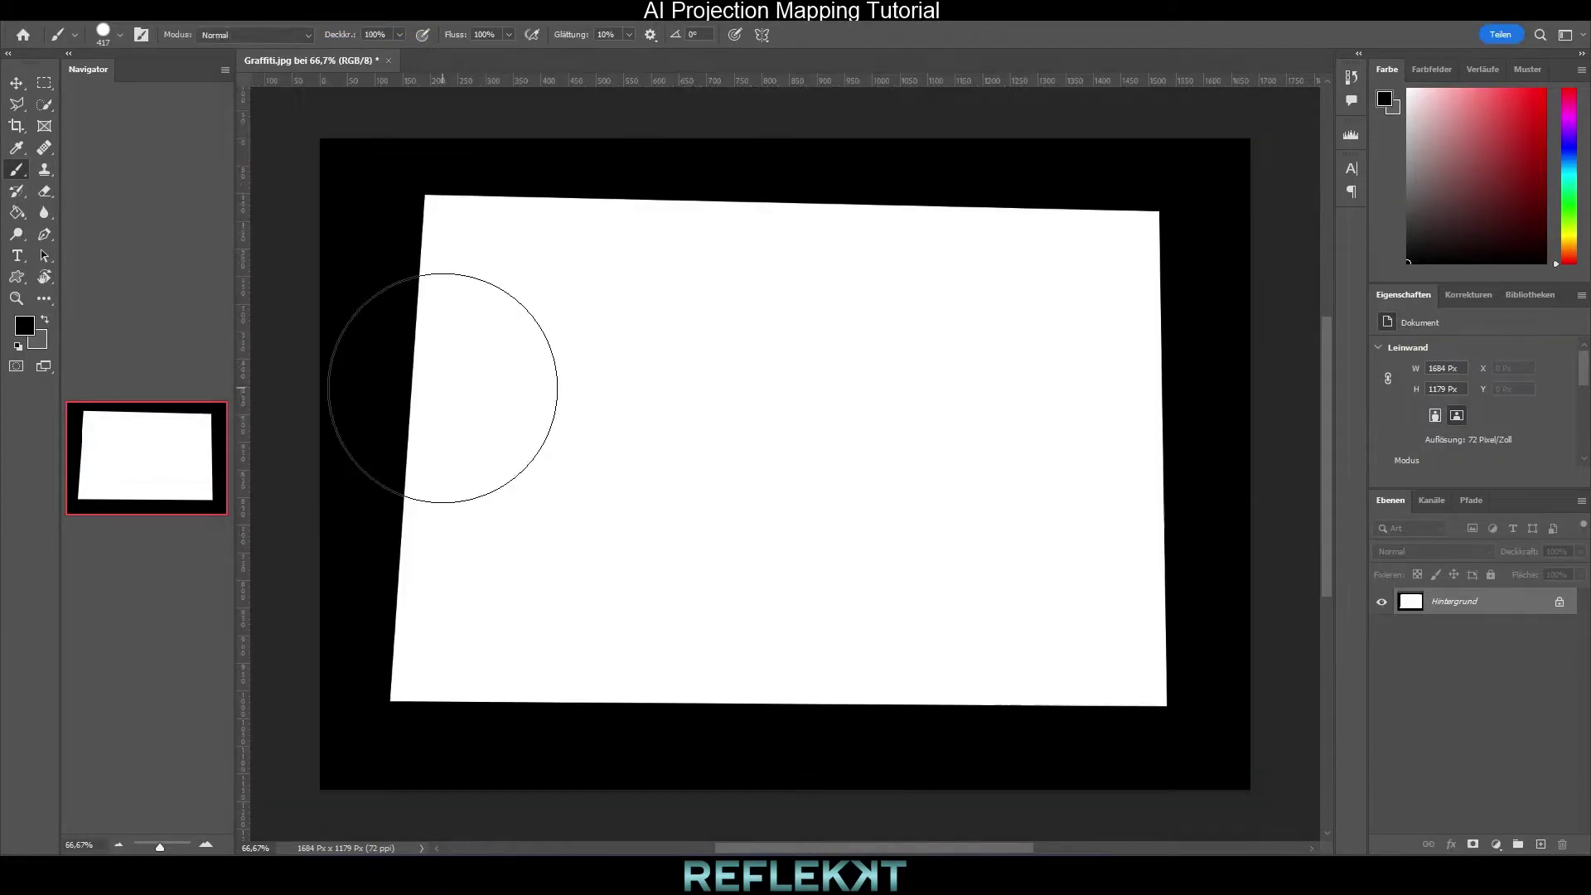
Open Pikachu.jpg and start a Curvature Pen path along the top of the plush's head between the ears
key("ctrl+o")
double_click(284, 254)
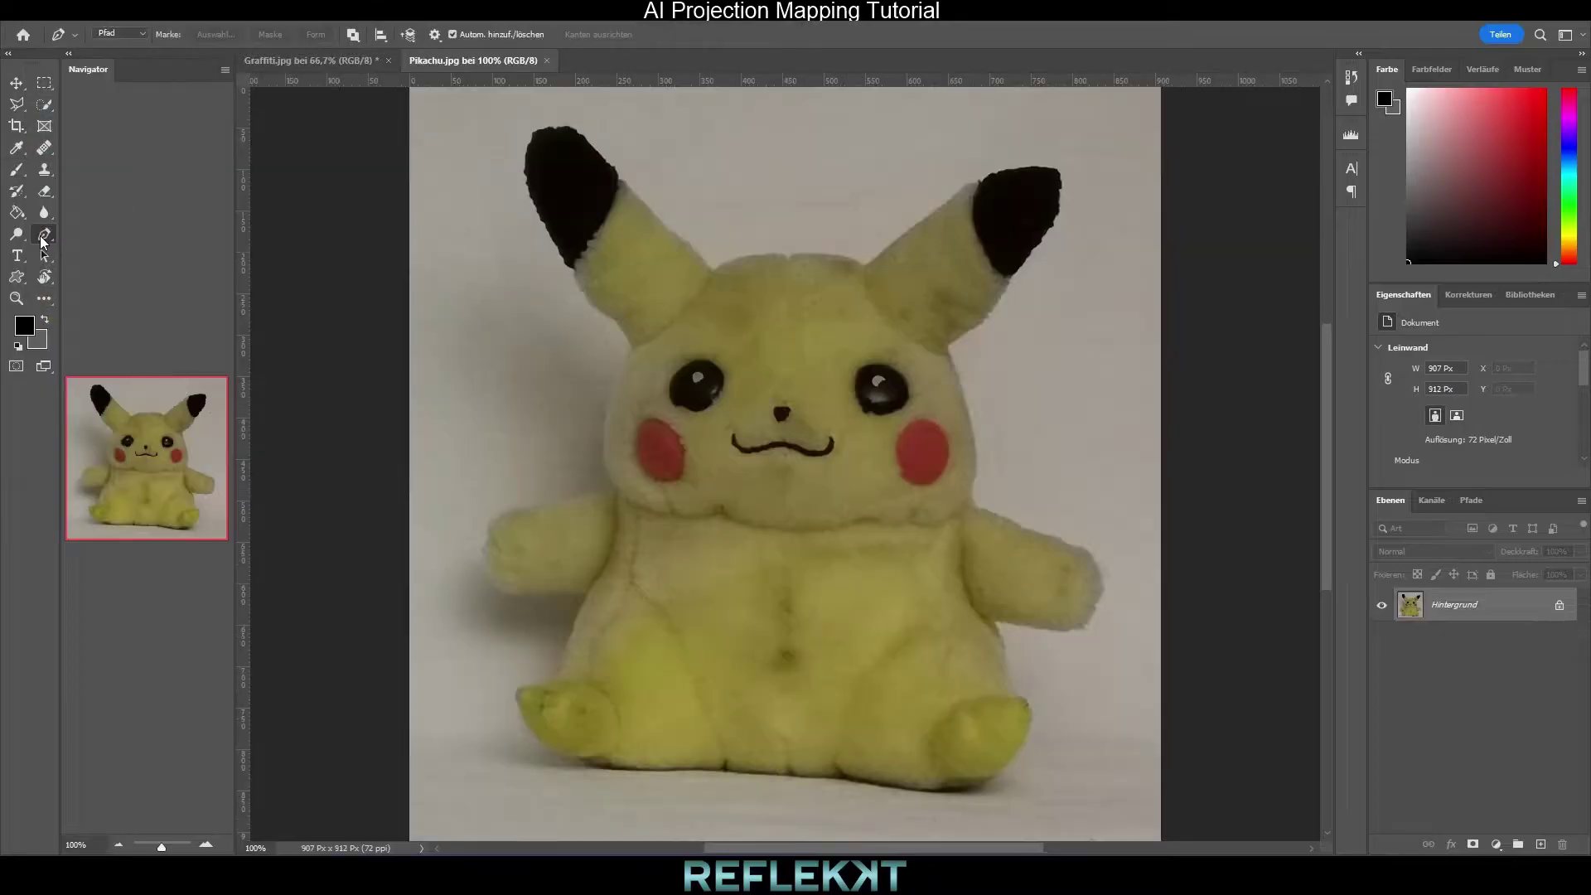
right_click(44, 235)
left_click(128, 266)
scroll(729, 273, "up", 3, "alt")
scroll(712, 398, "up", 2)
left_click(712, 406)
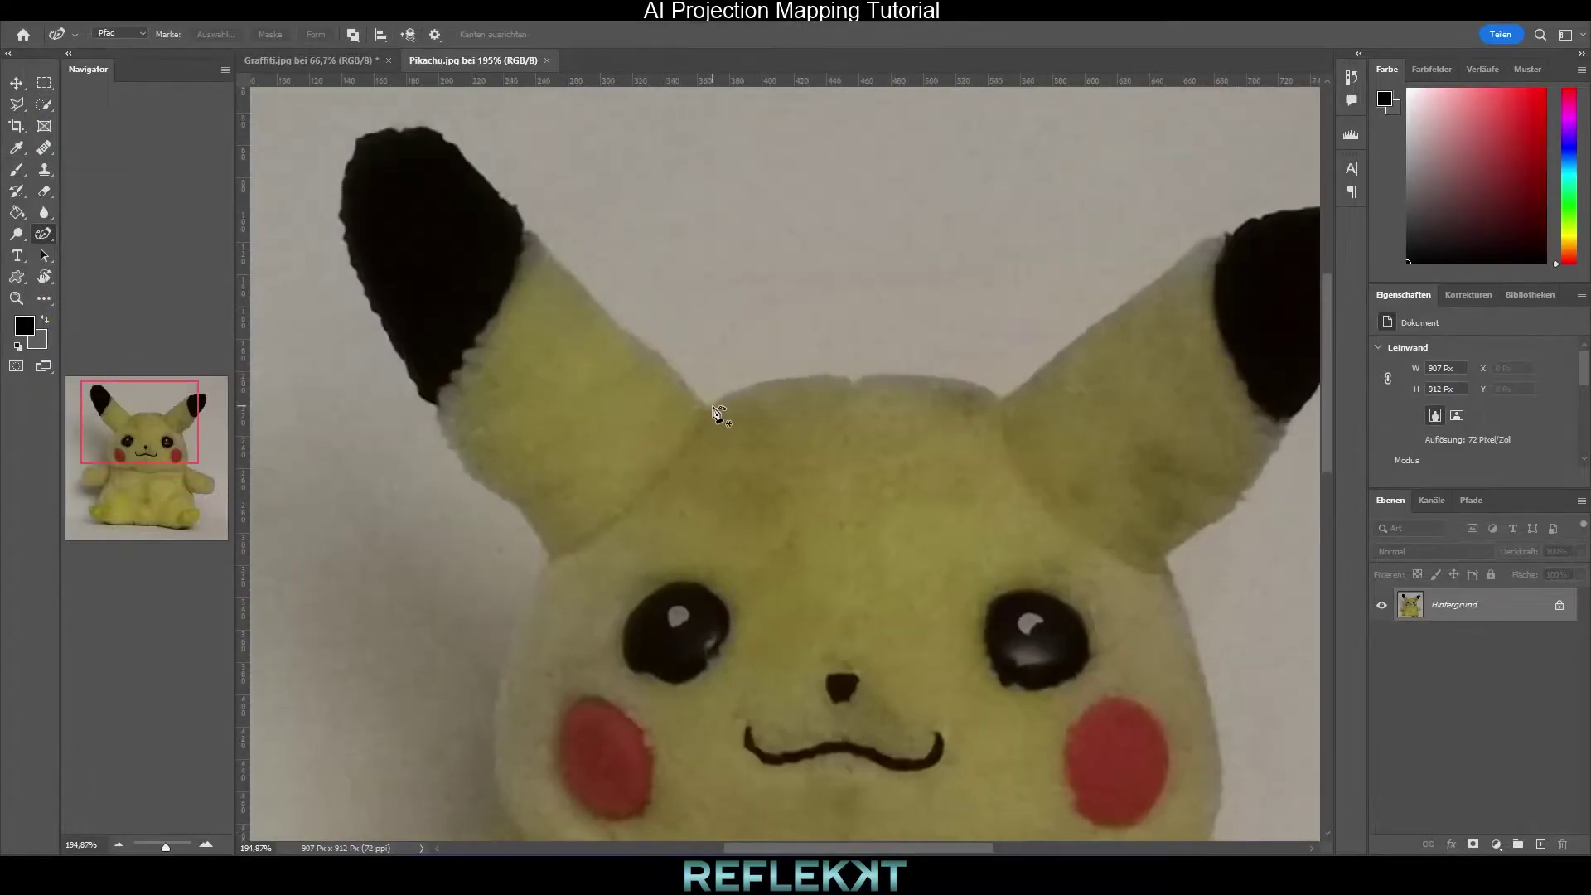
left_click(847, 375)
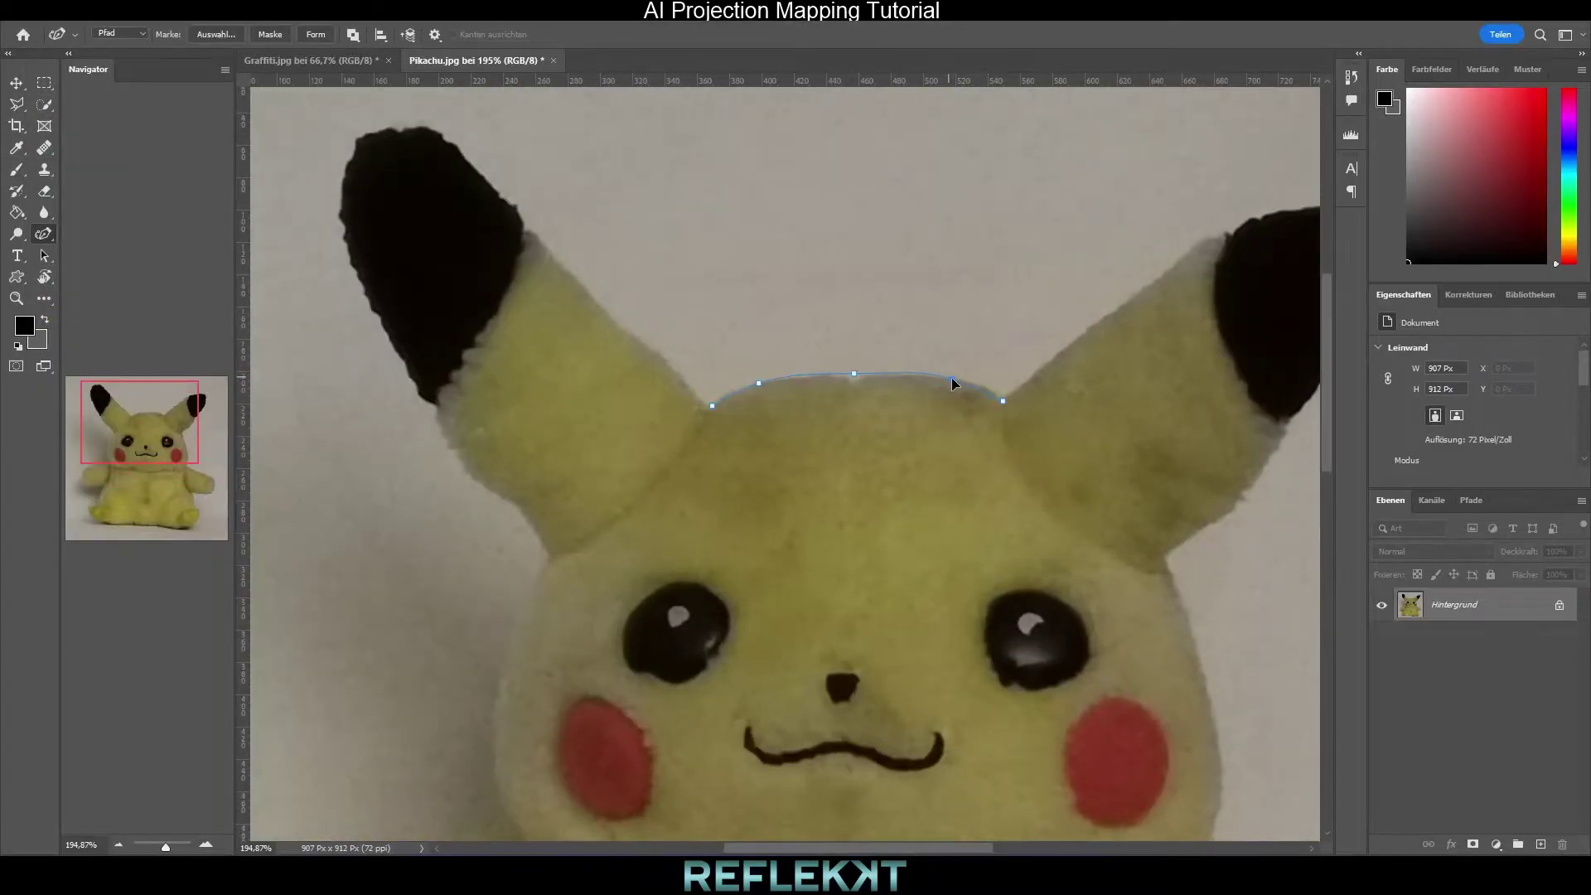
Continue the path around the plush's right-hand ear, cheek, arm and foot as seen in the photo
scroll(911, 315, "right", 4)
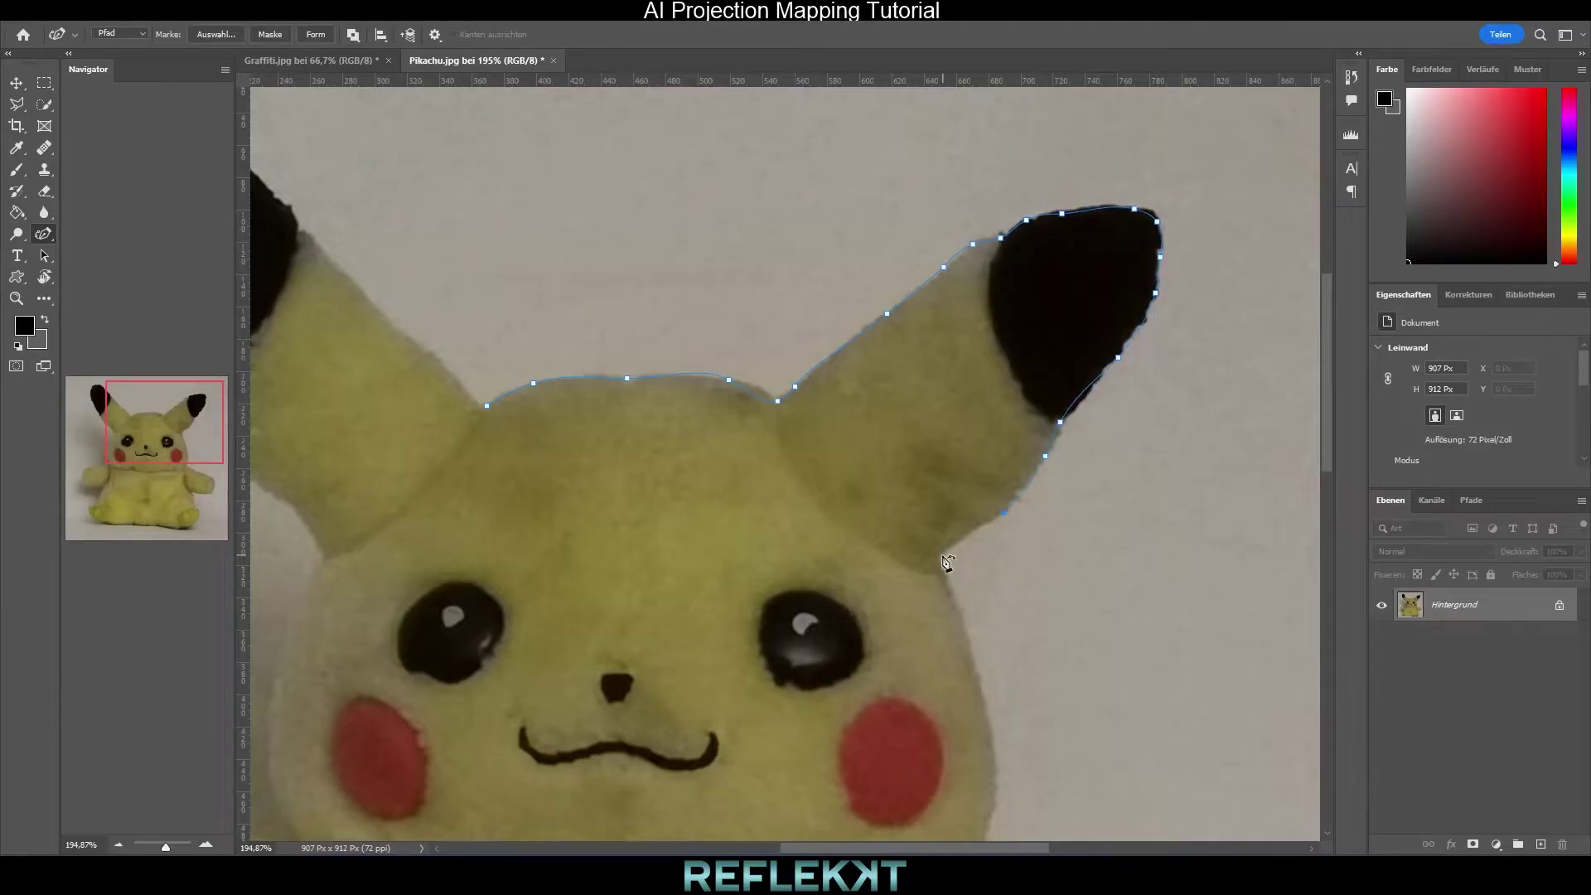
scroll(952, 580, "down", 3)
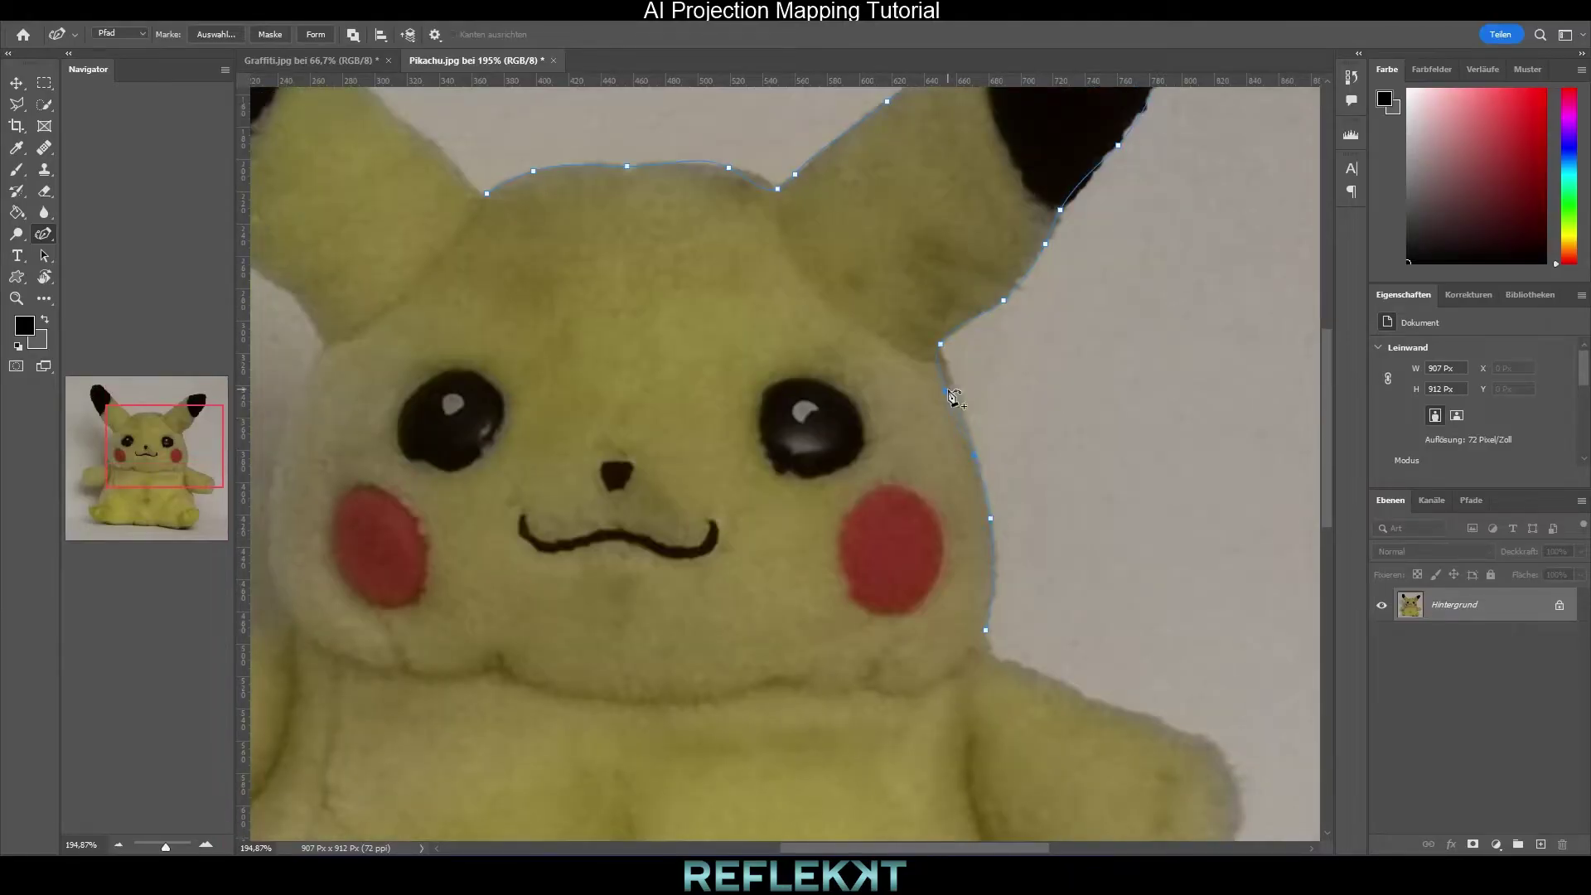
scroll(953, 398, "down", 2)
scroll(1159, 617, "down", 2)
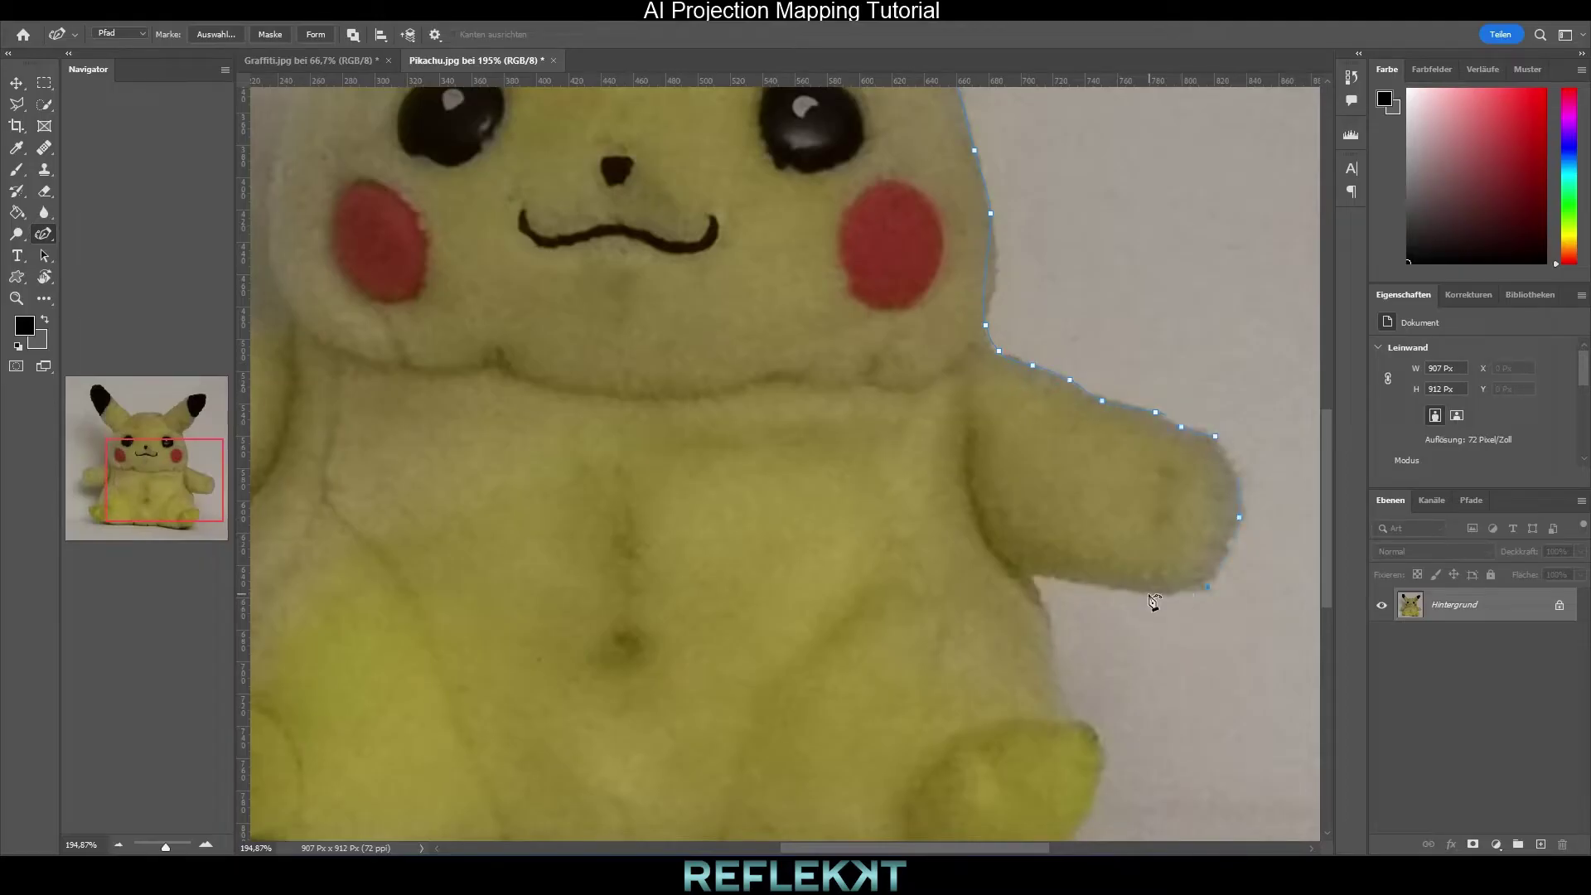
scroll(1068, 724, "down", 2)
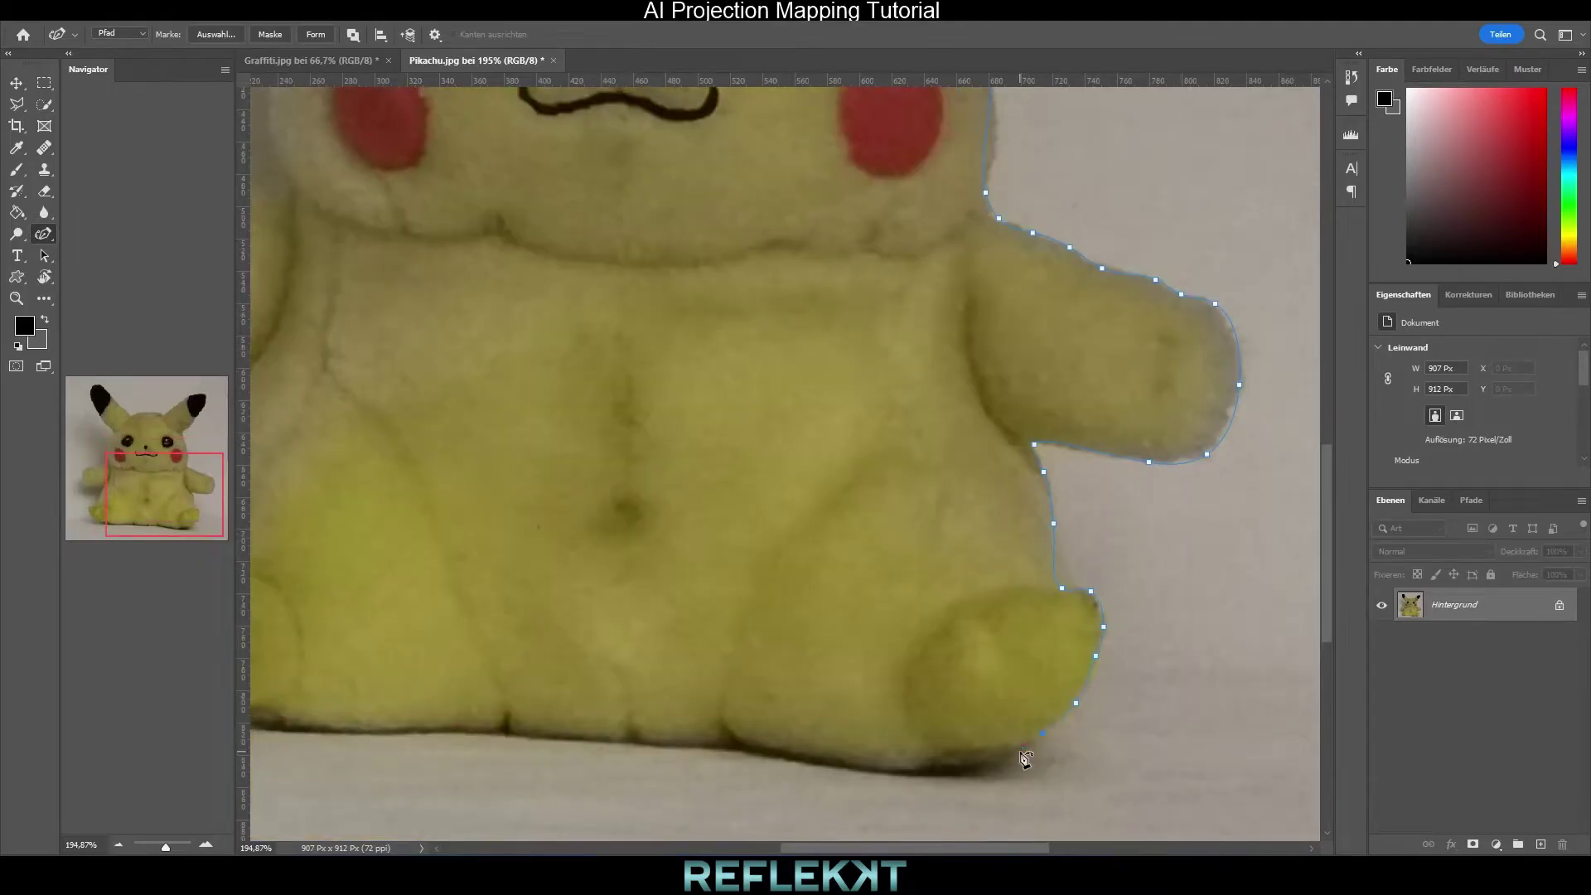
Continue the path around the plush's underside, left-hand foot, arm, cheek and ear, and close it between the ears
scroll(509, 737, "left", 4, "ctrl")
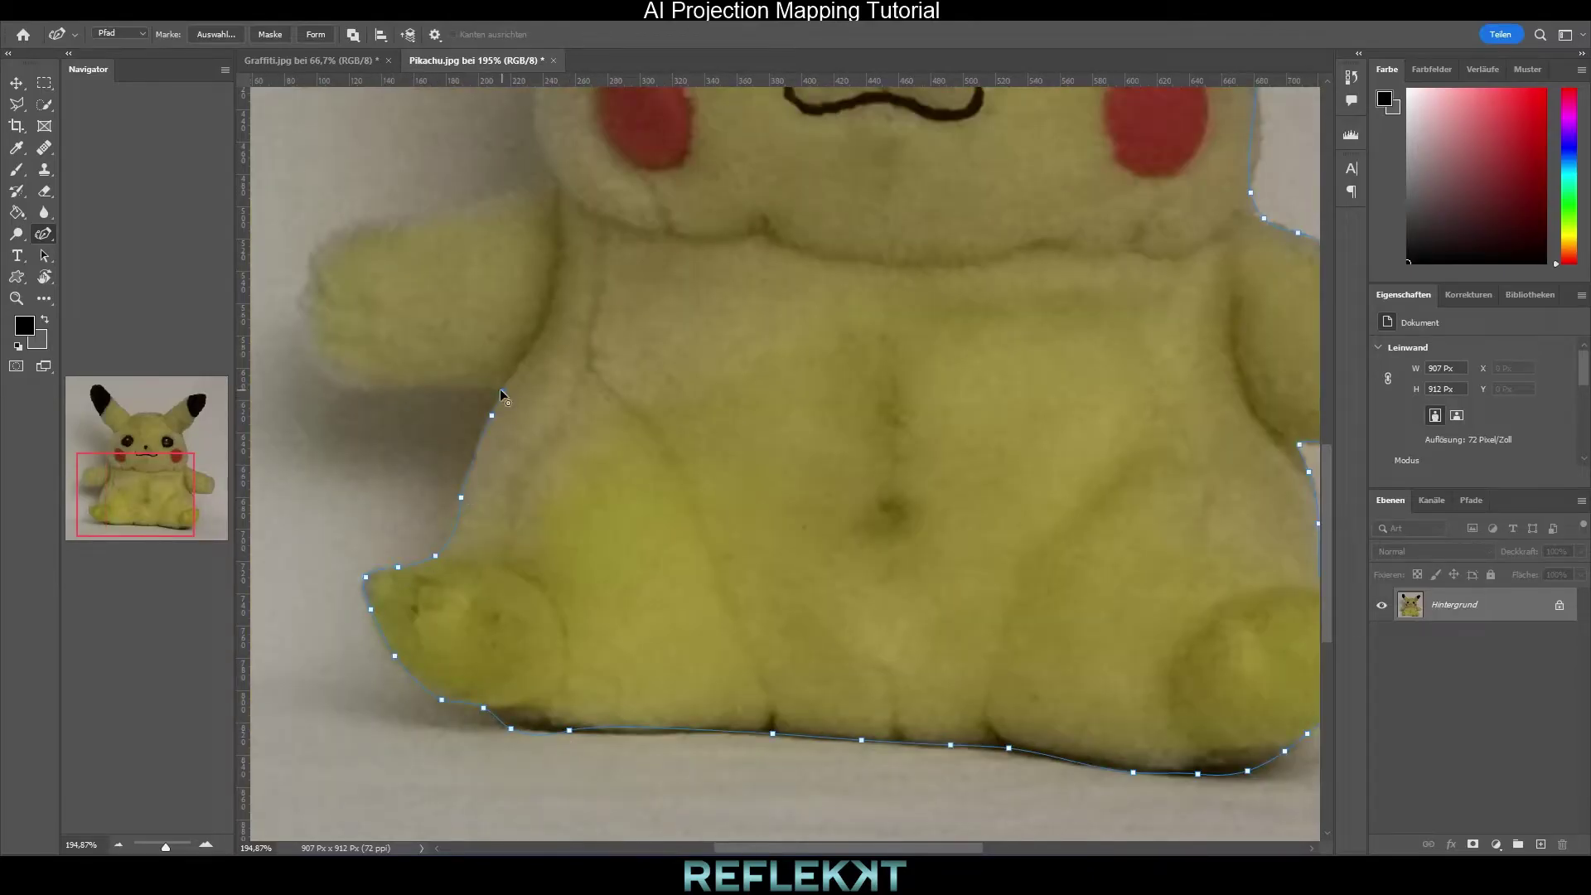
scroll(336, 532, "up", 2)
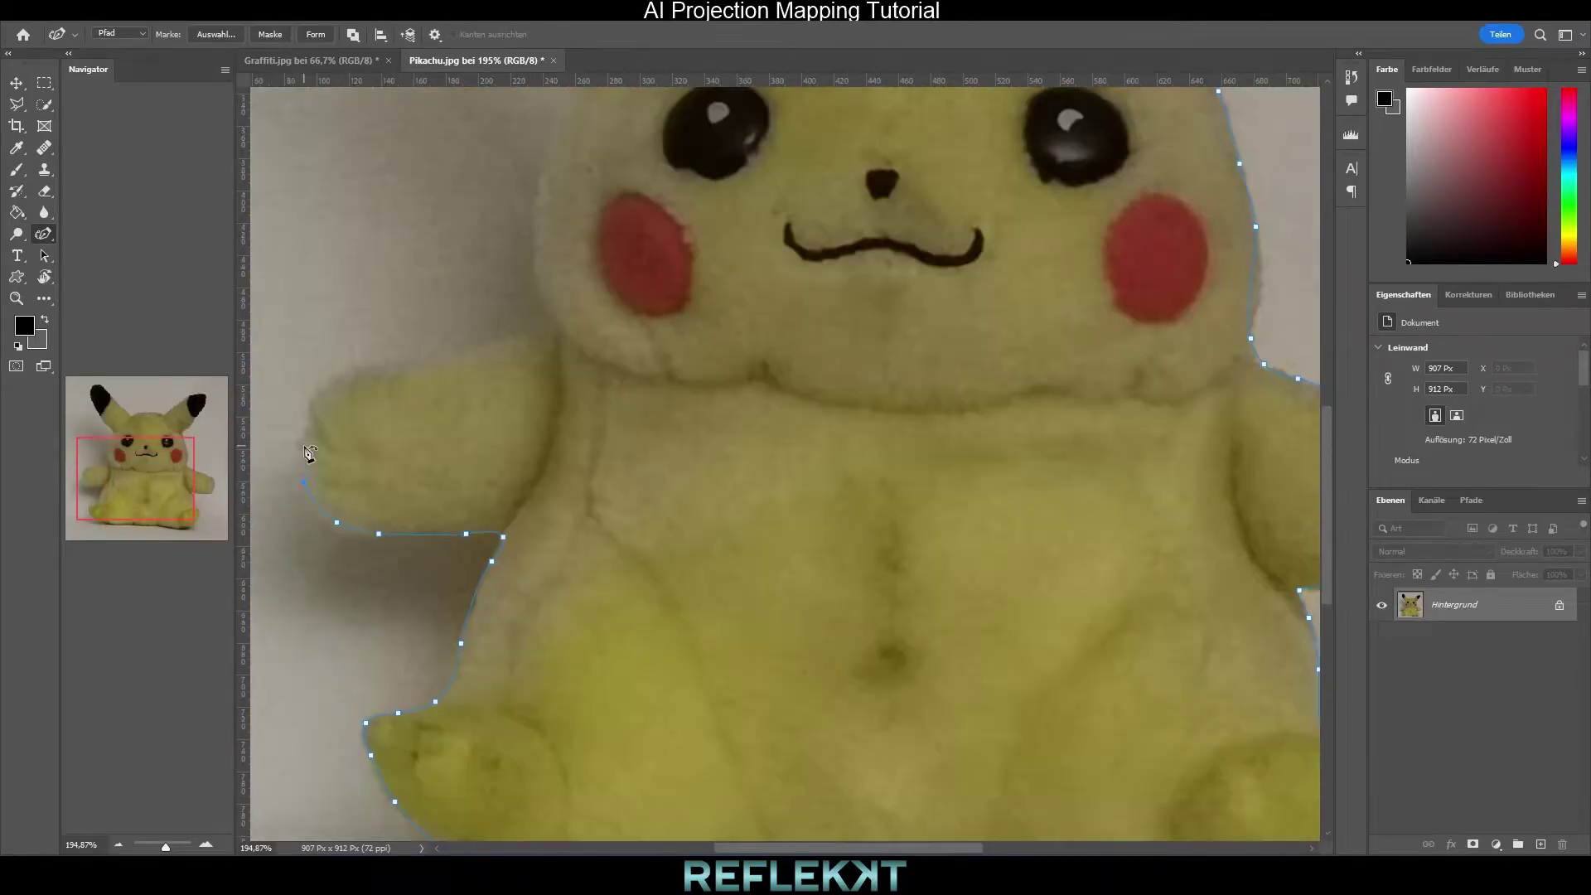
scroll(447, 367, "up", 5)
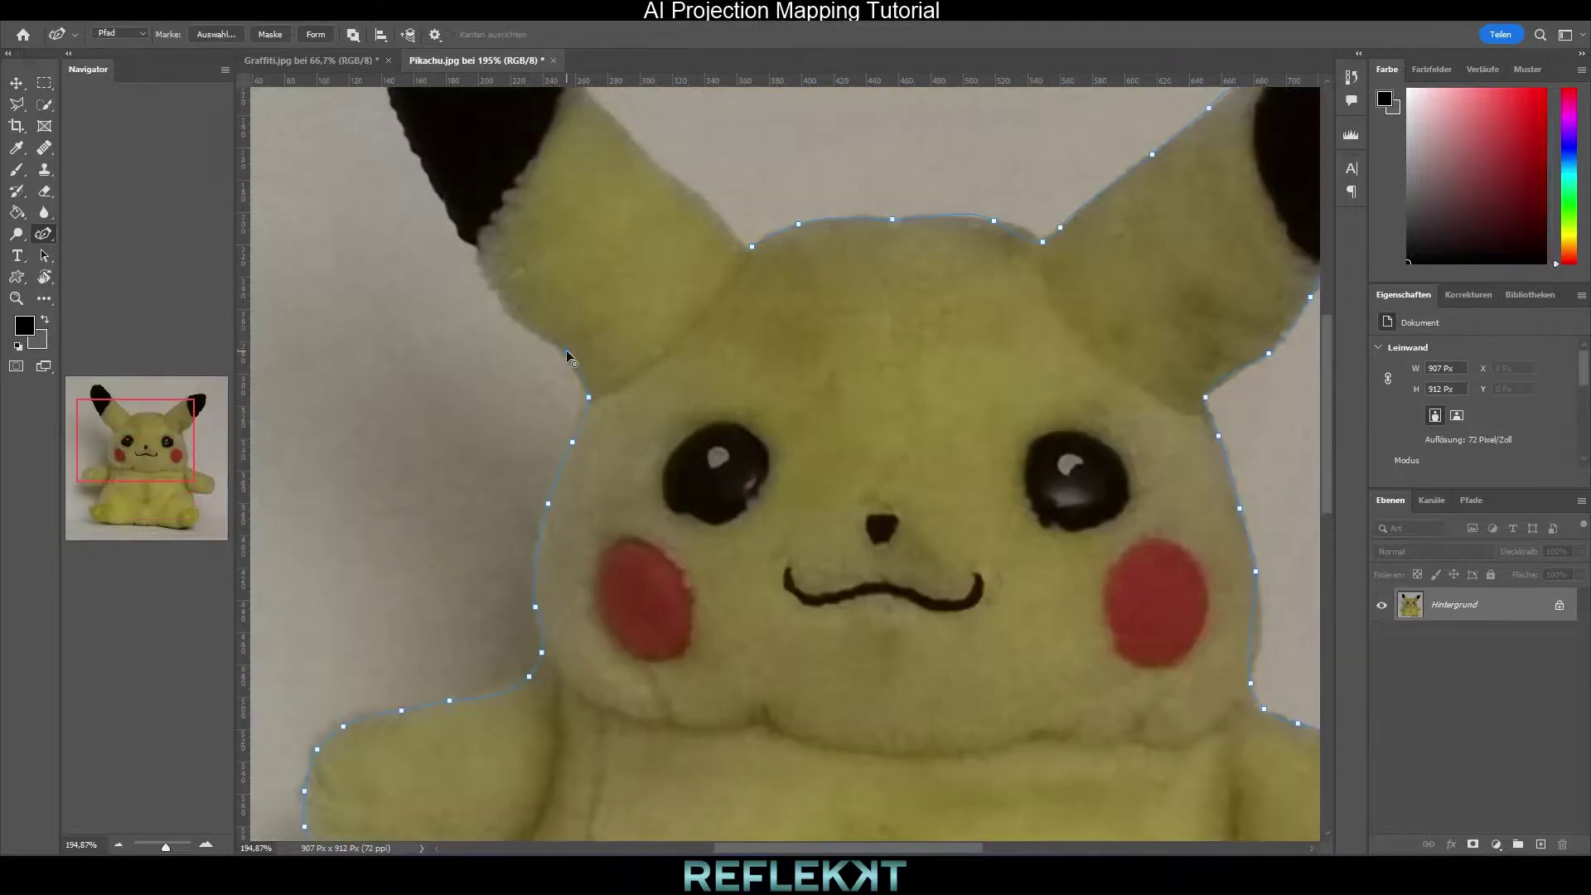
scroll(497, 386, "up", 3)
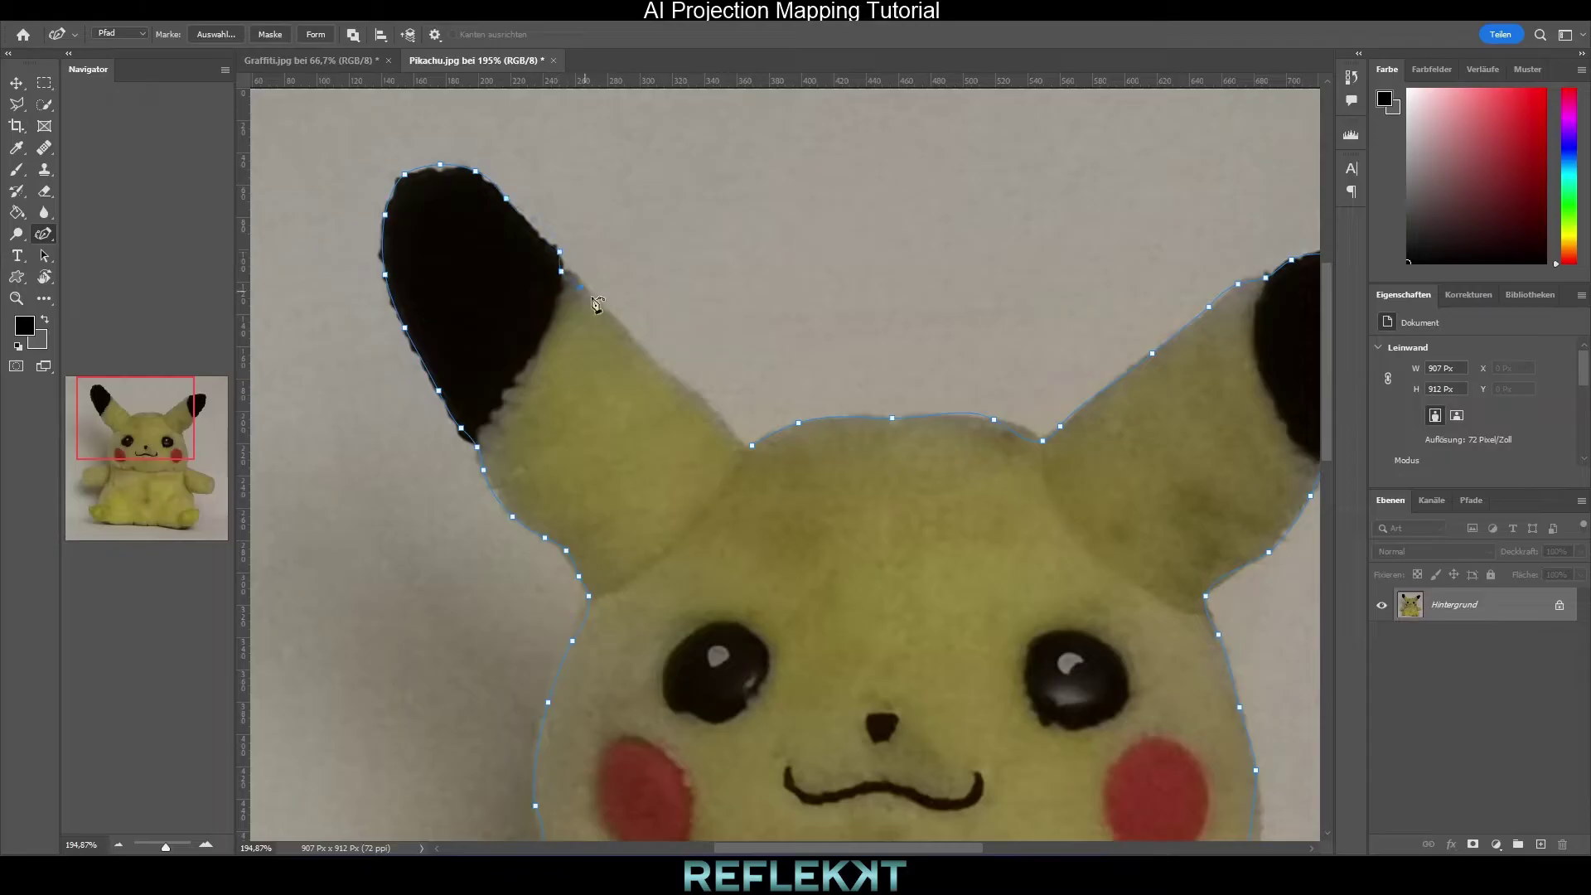
left_click(751, 448)
Create a selection from the closed plush outline path
scroll(885, 476, "down", 1)
right_click(888, 478)
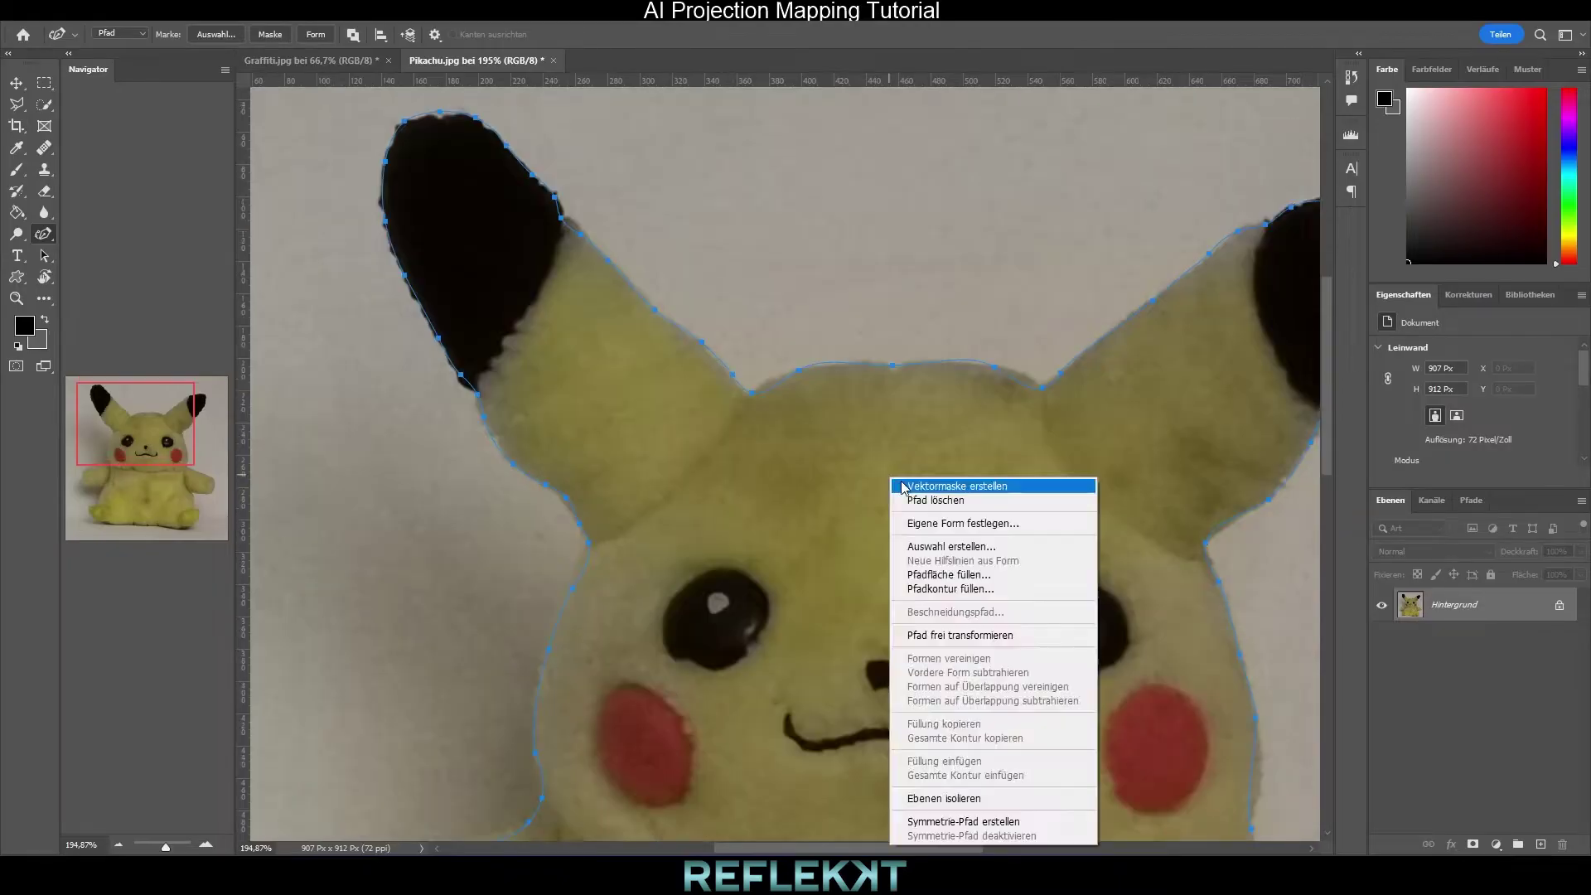
left_click(941, 544)
key("Return")
Set the foreground colour to white with the Brush tool and paint the selected plush solid white
mouse_move(970, 636)
left_mouse_down()
mouse_move(878, 401)
mouse_move(779, 445)
left_mouse_up()
scroll(875, 401, "down", 11, "alt")
left_click(16, 170)
left_click(24, 326)
left_click(1005, 199)
key("Return")
Invert the selection, set the foreground colour to black and paint the background around the plush shape black
left_click(229, 12)
left_click(278, 72)
left_click(24, 326)
left_click(1027, 433)
left_click(1423, 214)
mouse_move(986, 278)
left_mouse_down()
mouse_move(371, 605)
mouse_move(275, 190)
left_mouse_up()
Clear the selection and export the black-and-white Pikachu mask
left_click(229, 12)
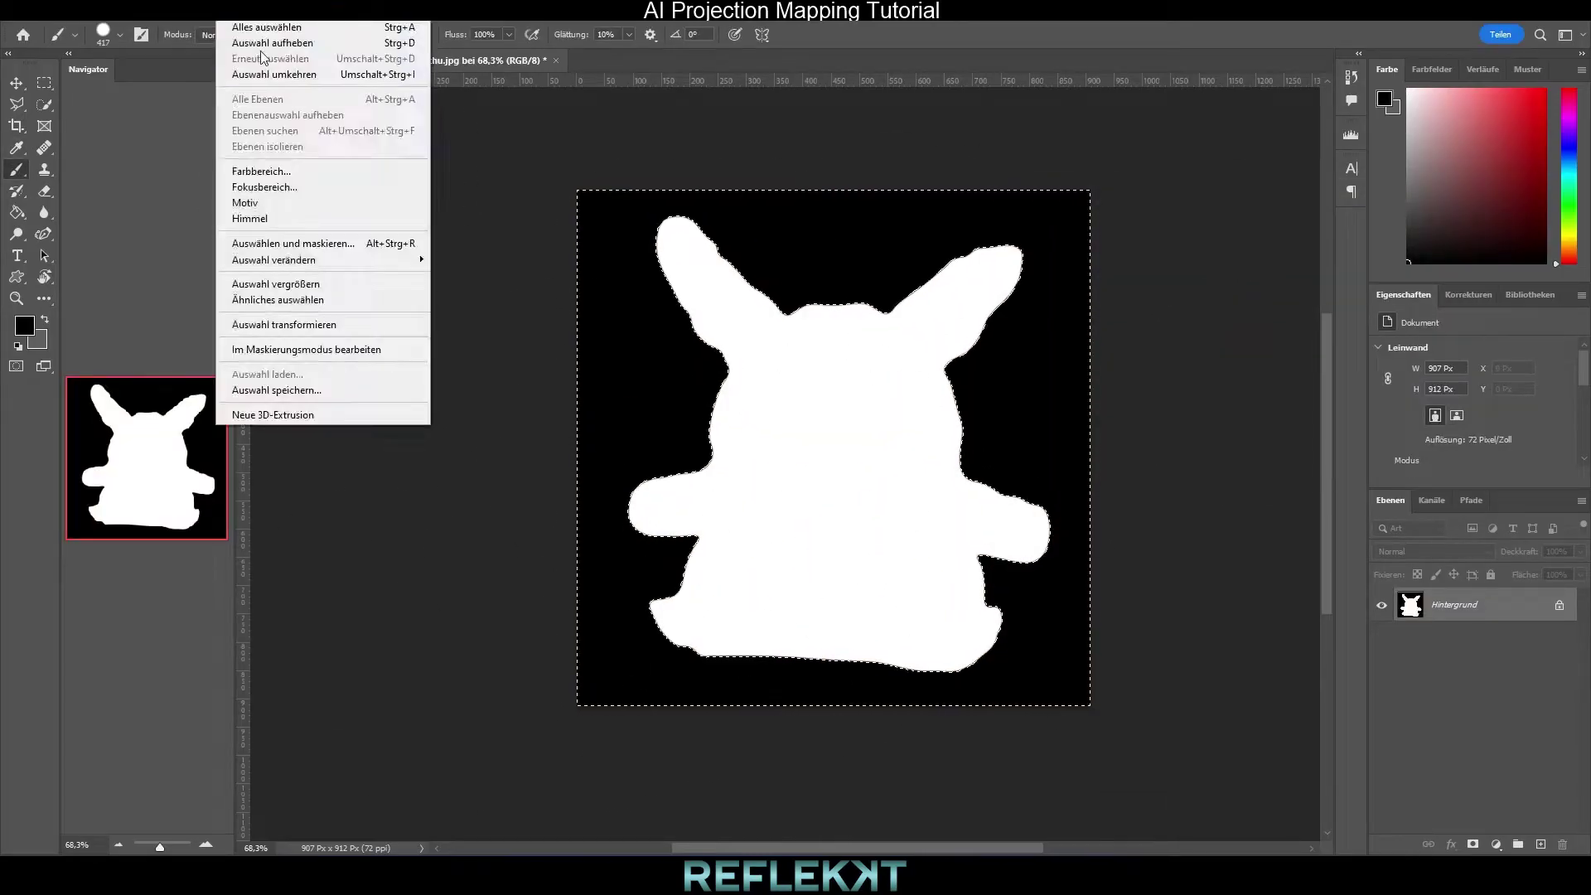
left_click(260, 44)
left_click(39, 13)
mouse_move(214, 268)
left_click(325, 281)
left_click(1186, 775)
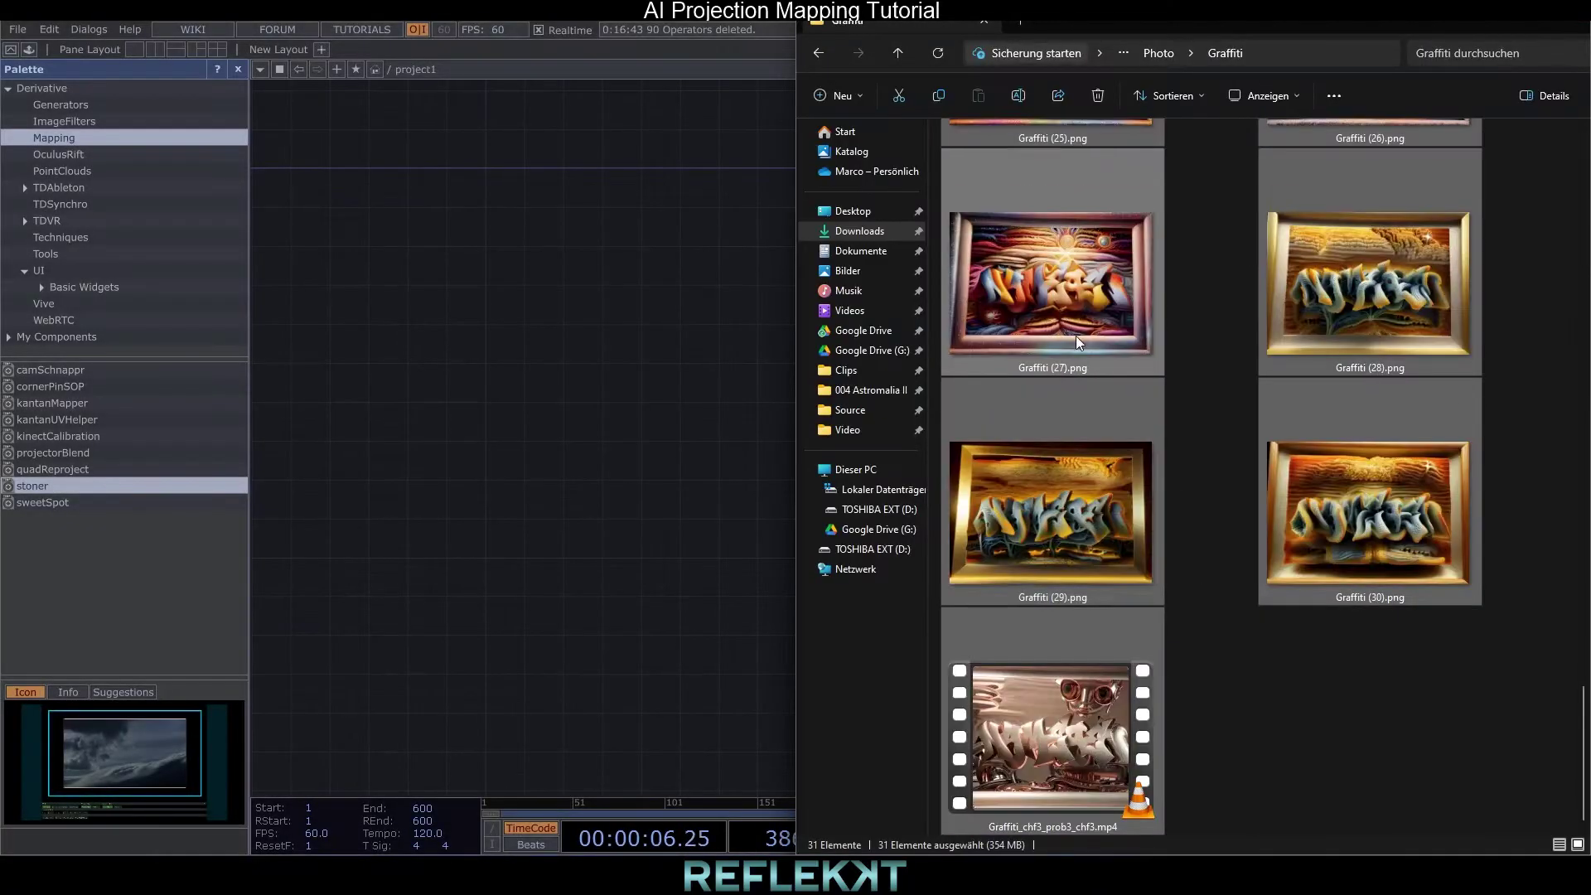
Exclude the mp4 video from the selected files in the Graffiti folder and bring the 30 Graffiti images into TouchDesigner's network
left_click(1065, 704, "ctrl")
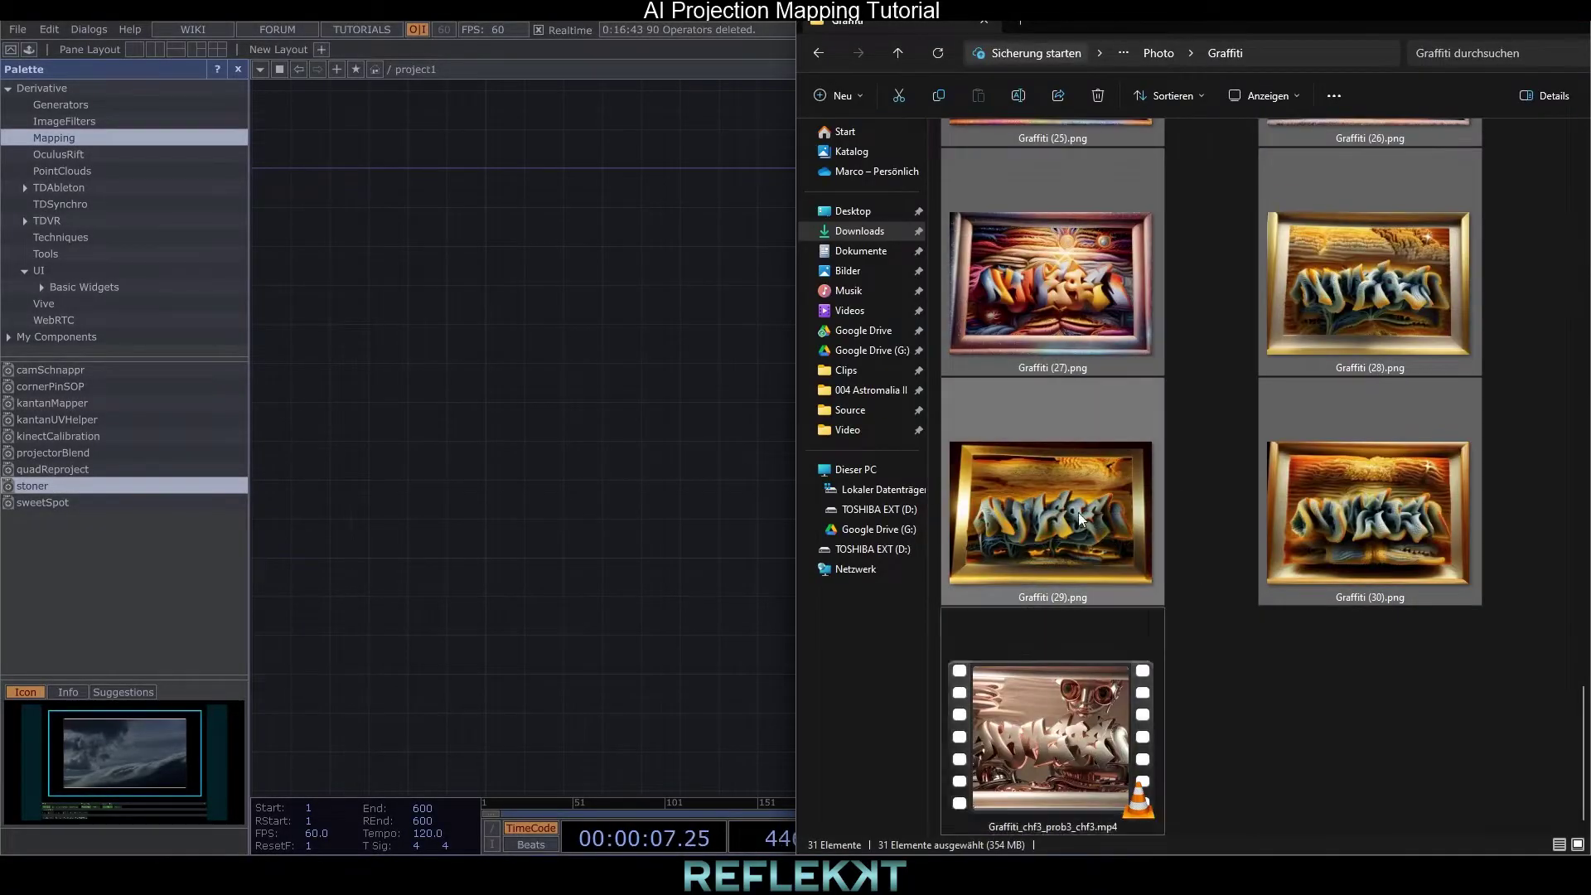
scroll(1065, 513, "up", 15)
left_click_drag(1028, 236, 494, 310)
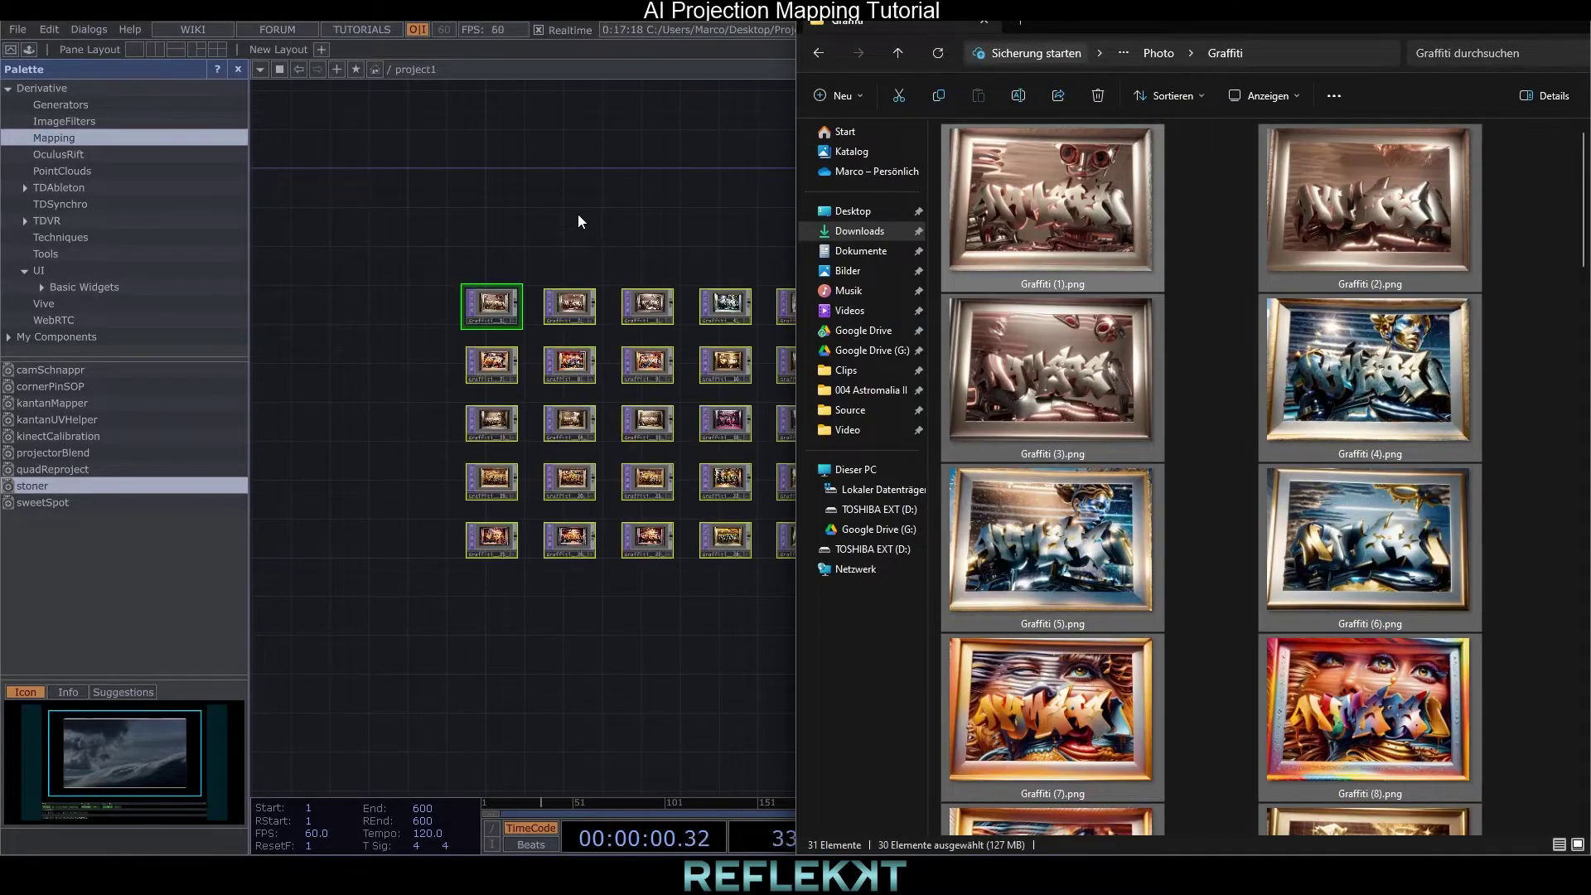
Add a Switch TOP beside the image grid and wire all 30 Graffiti images into it
left_click_drag(579, 215, 458, 203)
double_click(956, 399)
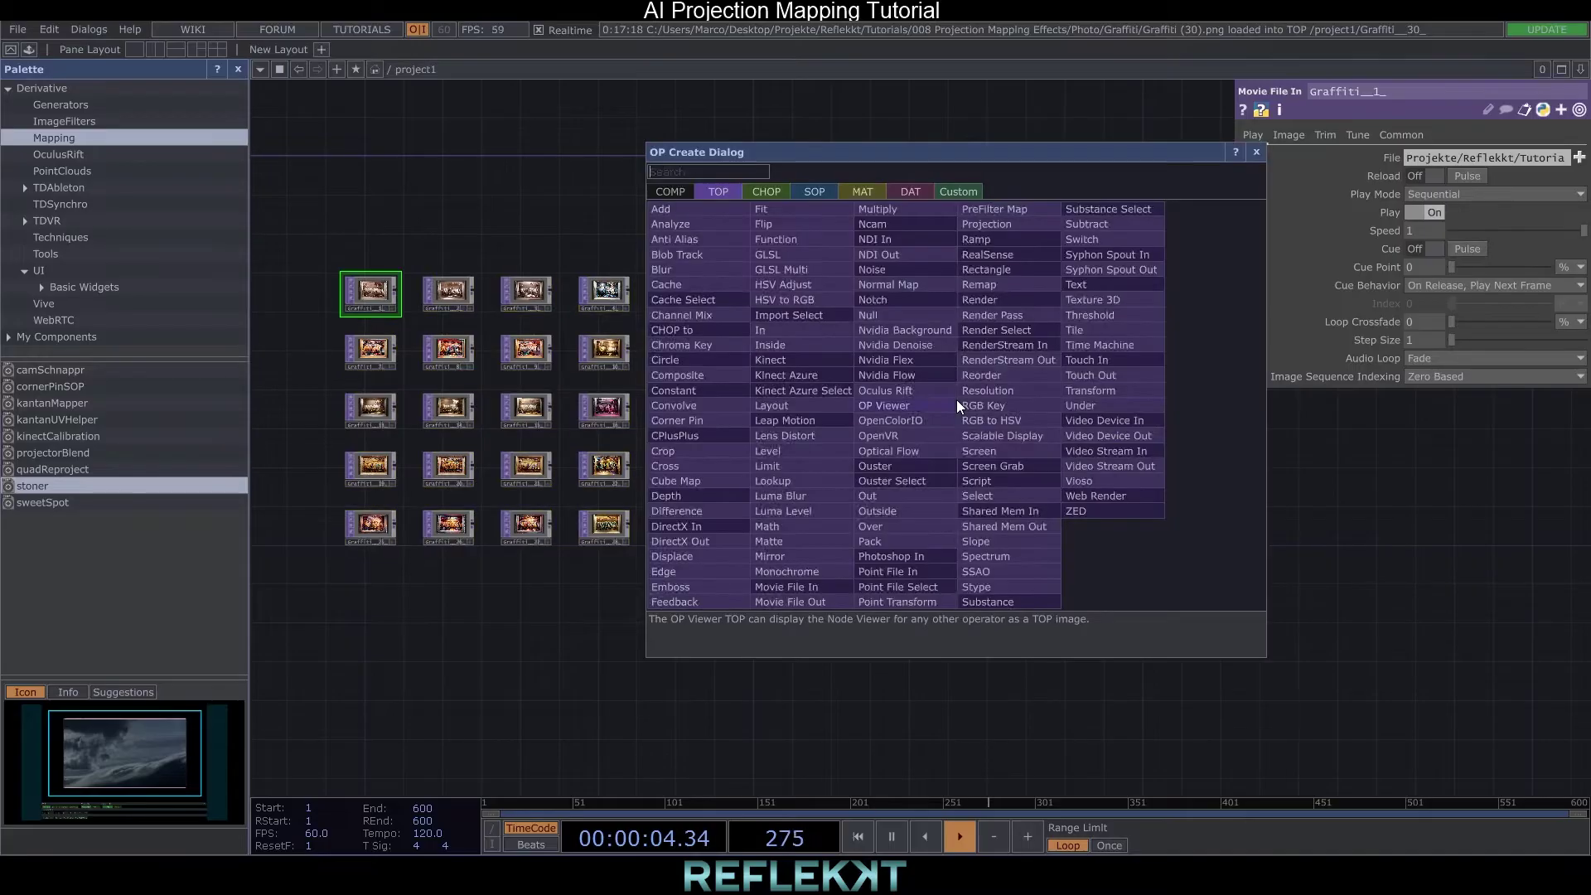
type("swi")
left_click(1079, 239)
left_click(906, 429)
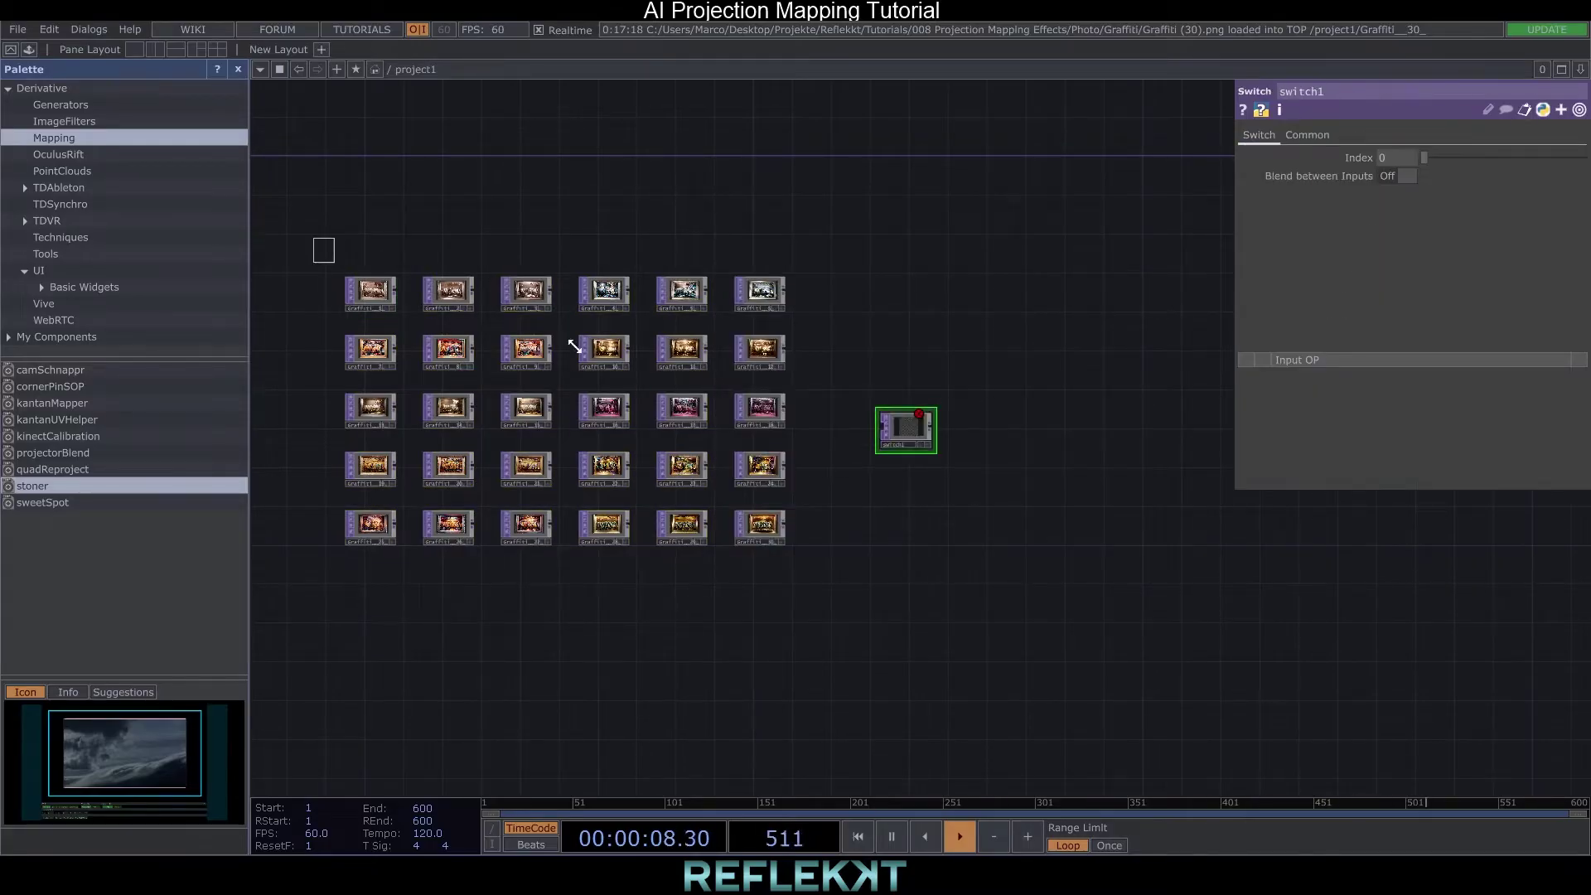
left_click_drag(575, 346, 788, 561)
left_click_drag(399, 291, 879, 430)
Add an LFO CHOP above the Switch TOP
scroll(835, 348, "up", 5)
key("Tab")
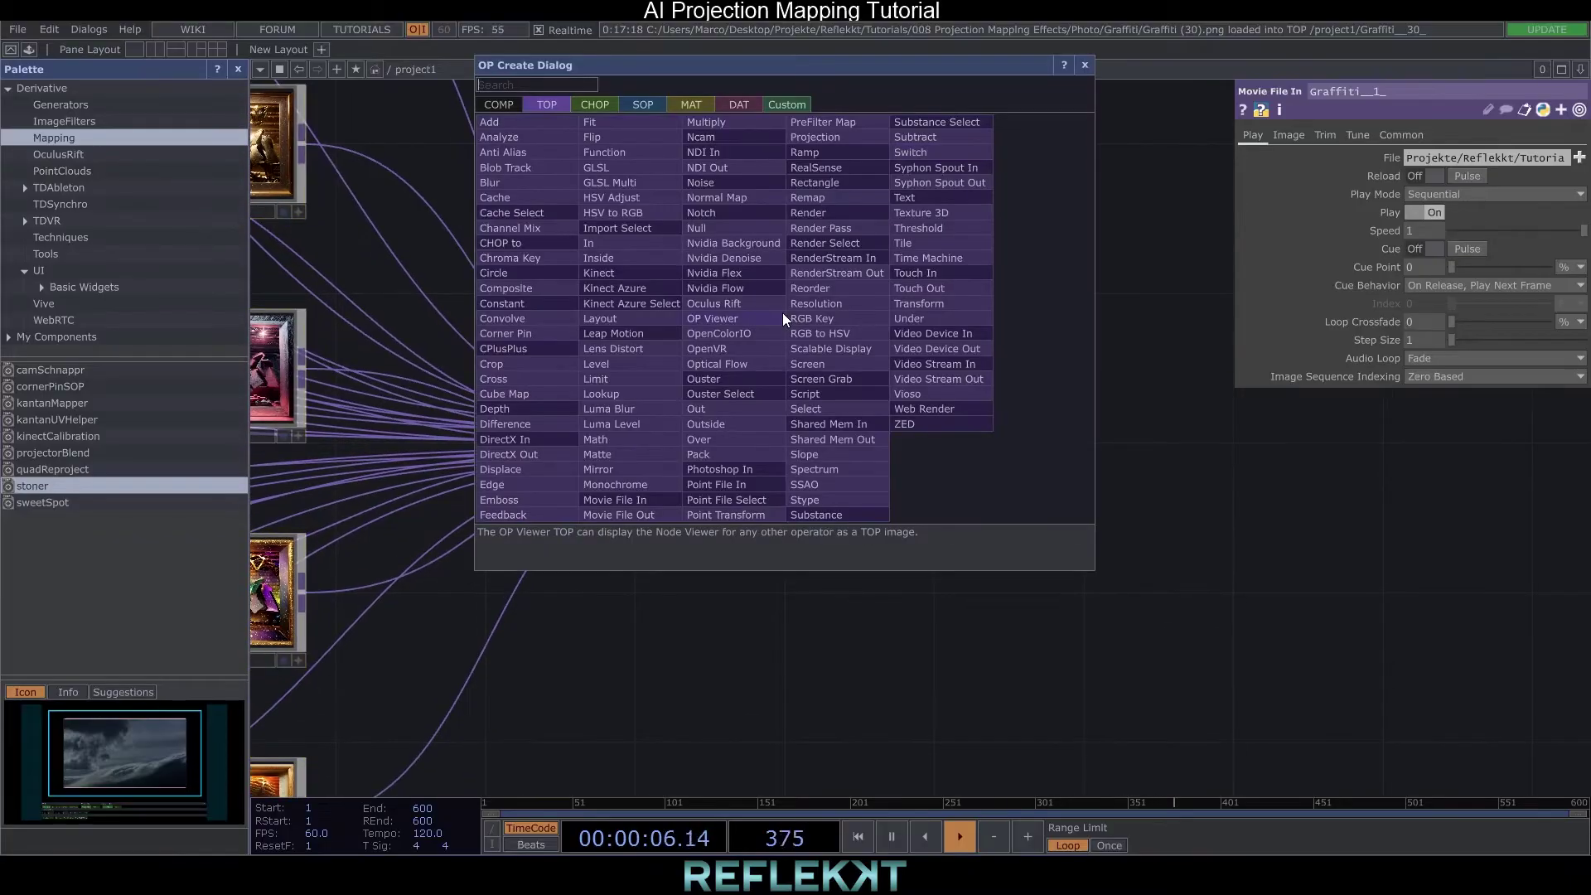
type("lfo")
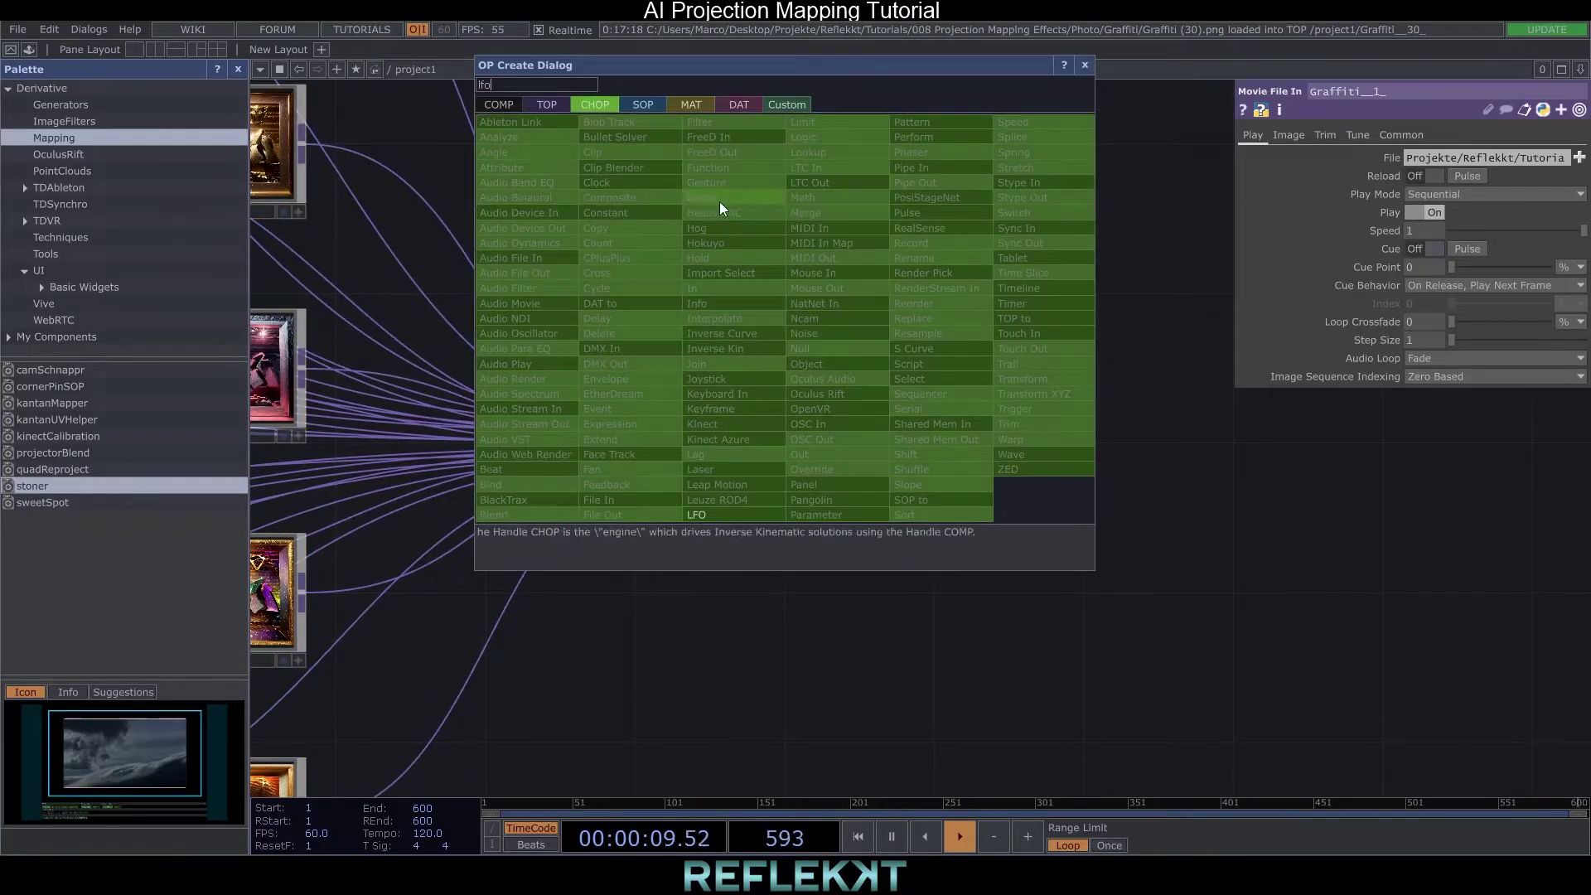
left_click(708, 514)
left_click(783, 235)
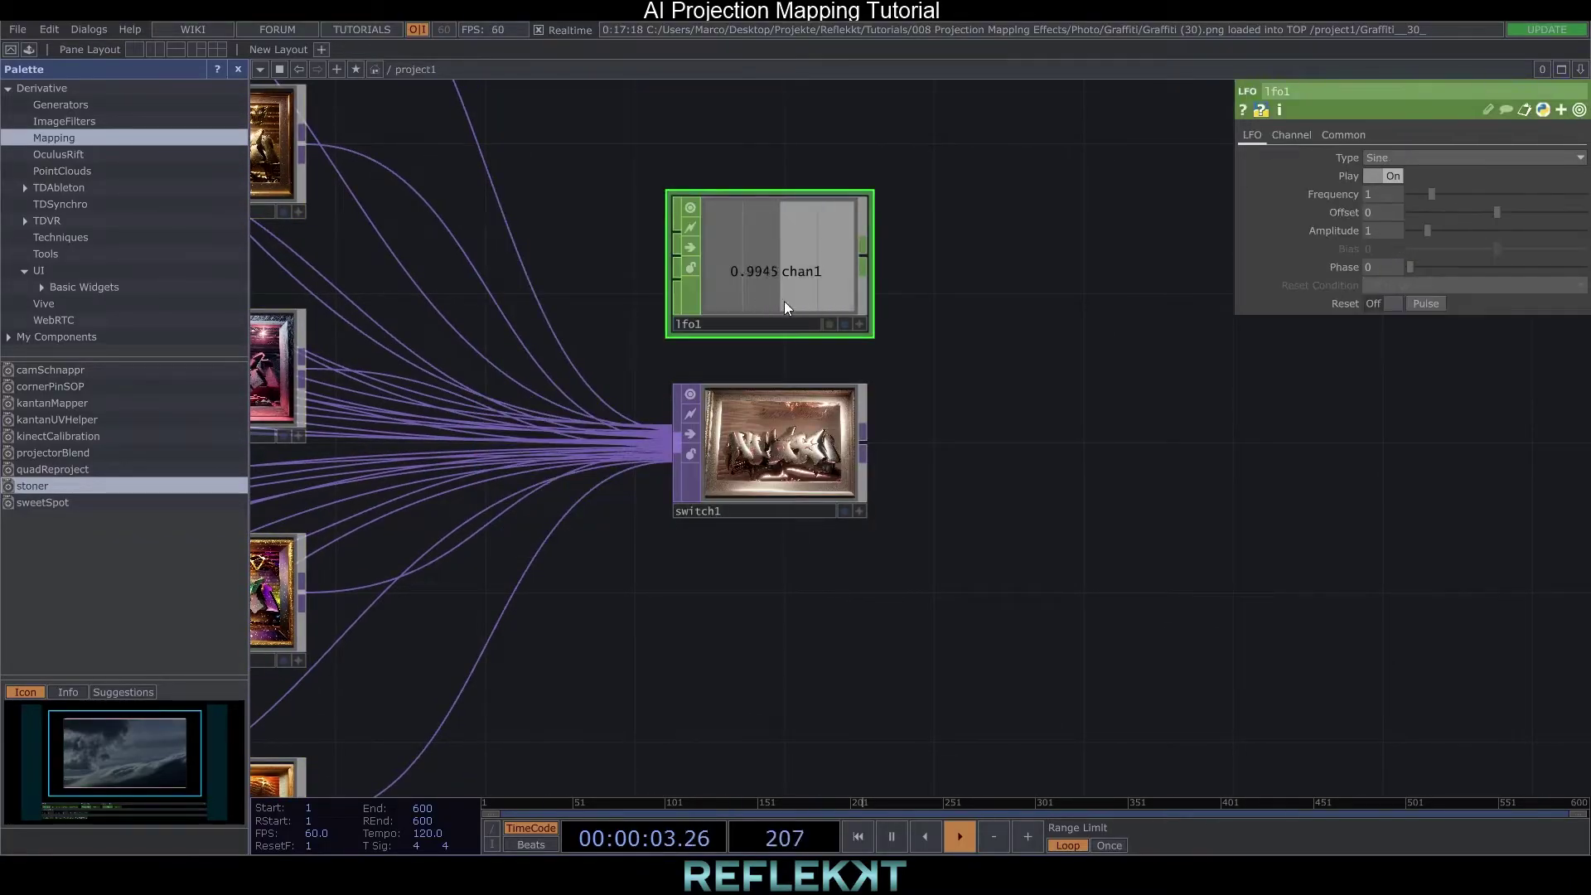
Set the LFO's amplitude to 30, its type to Ramp and its frequency to 0.02
left_click(1379, 231)
type("30")
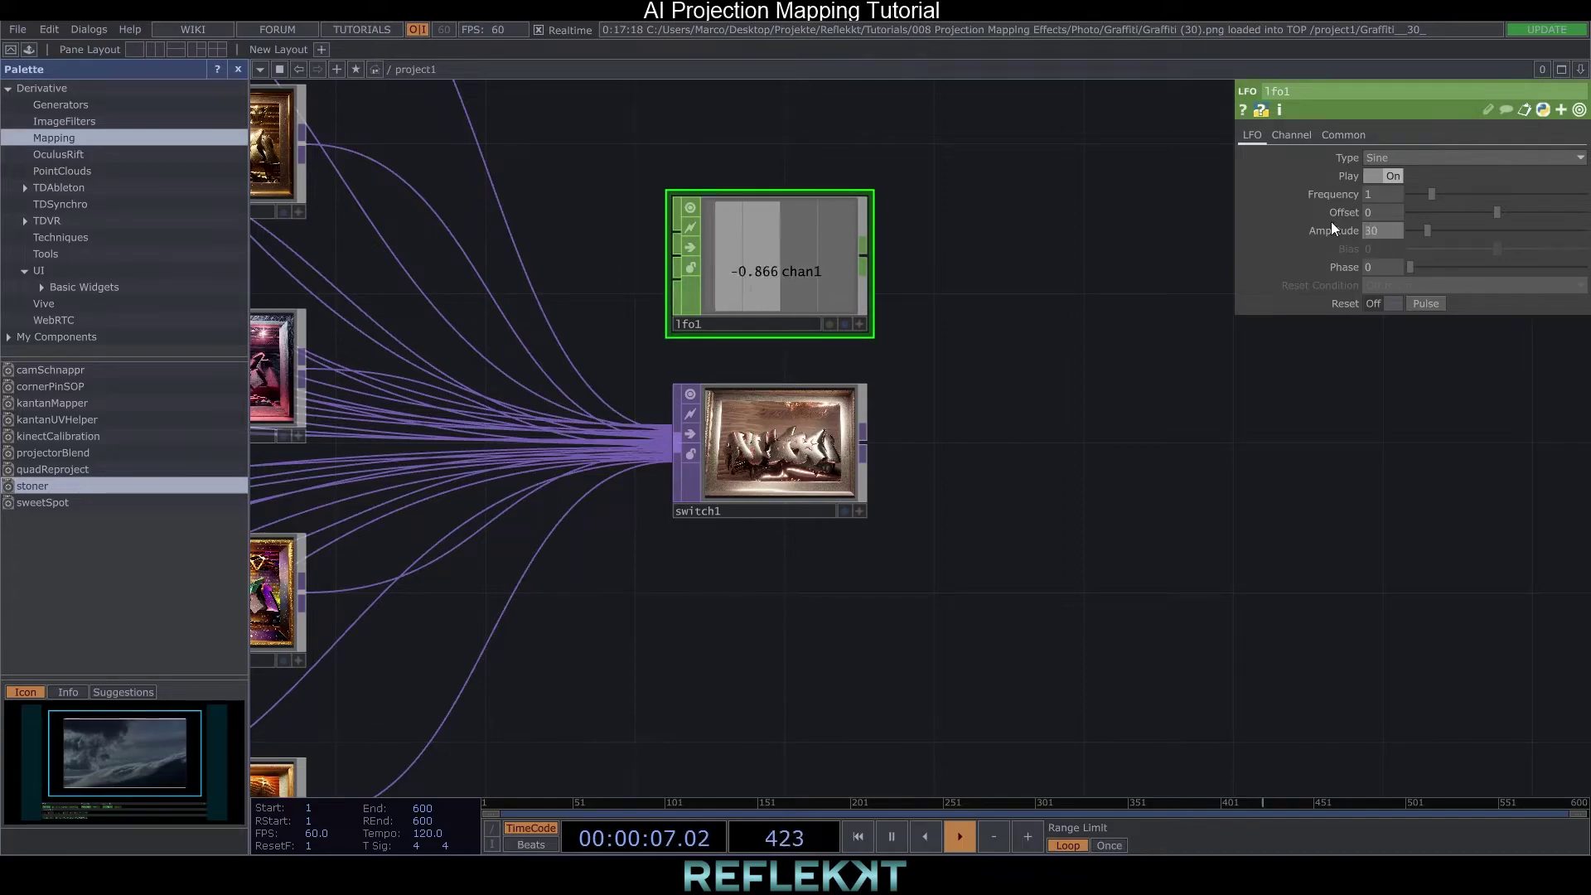
key("Return")
left_click(1389, 158)
left_click(1399, 216)
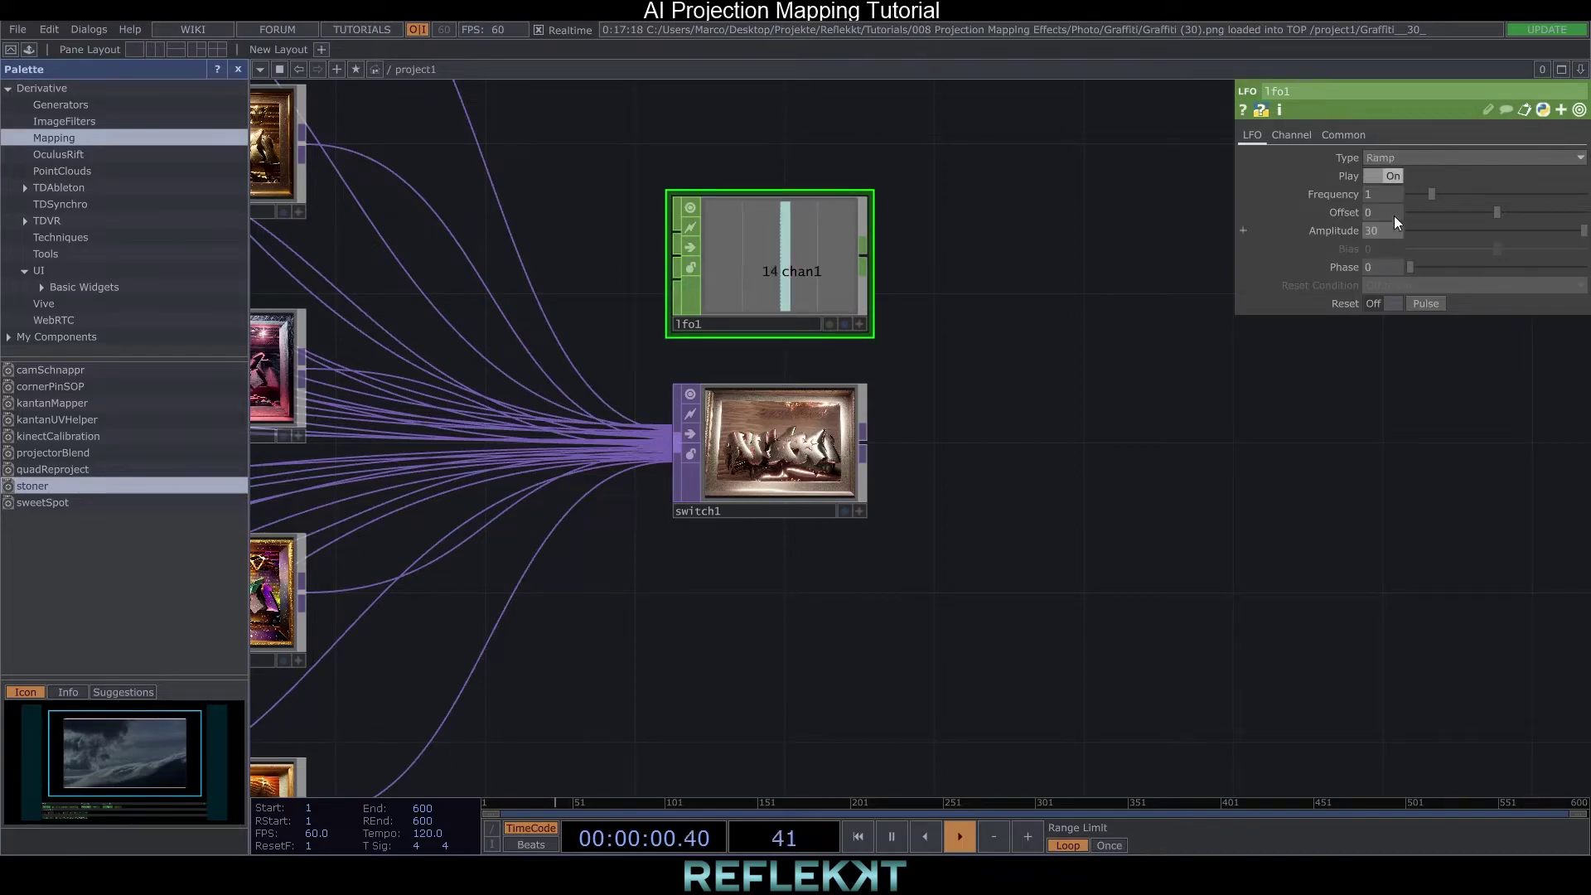
left_click_drag(1380, 195, 1348, 191)
type("0.02")
key("Return")
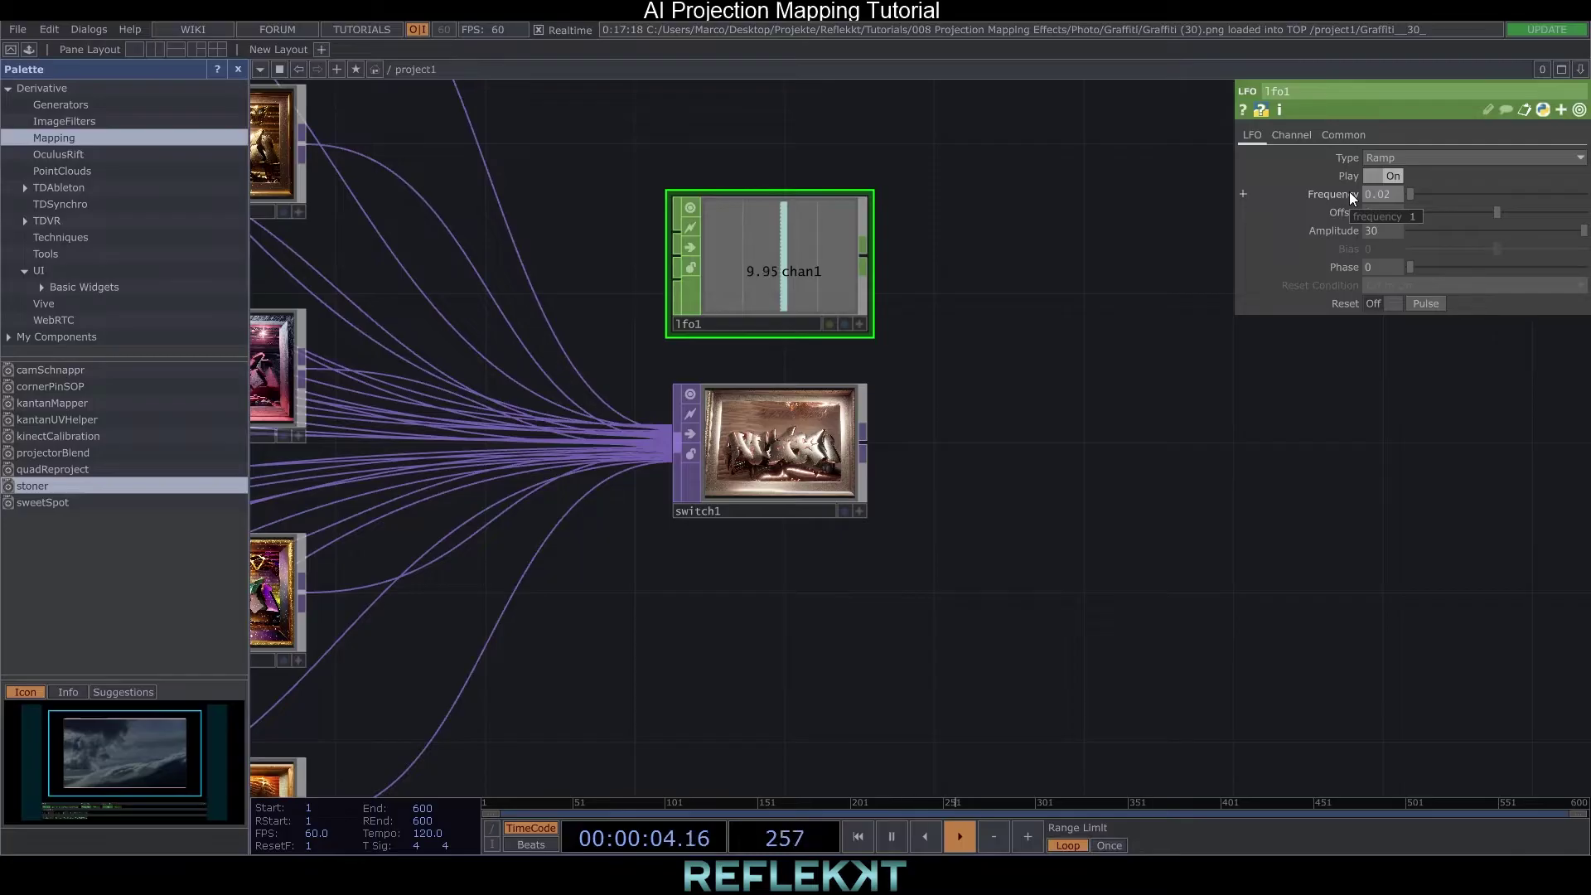
Drive the Switch's Index with the LFO channel as a CHOP reference and turn on Blend between Inputs
scroll(951, 352, "down", 5)
left_click(867, 446)
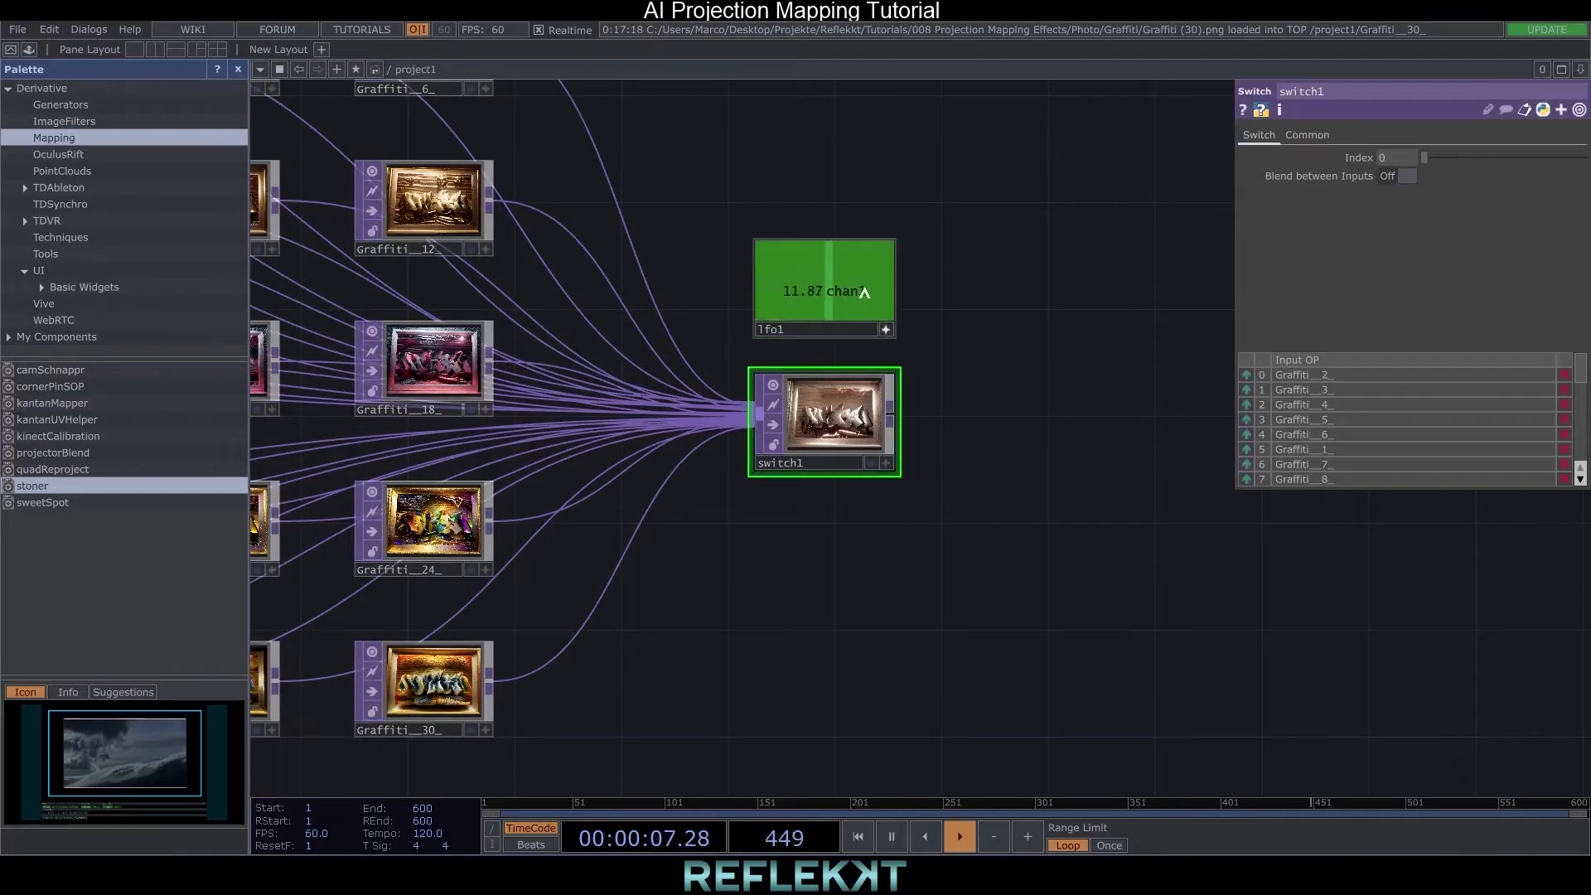
left_click_drag(864, 291, 1347, 156)
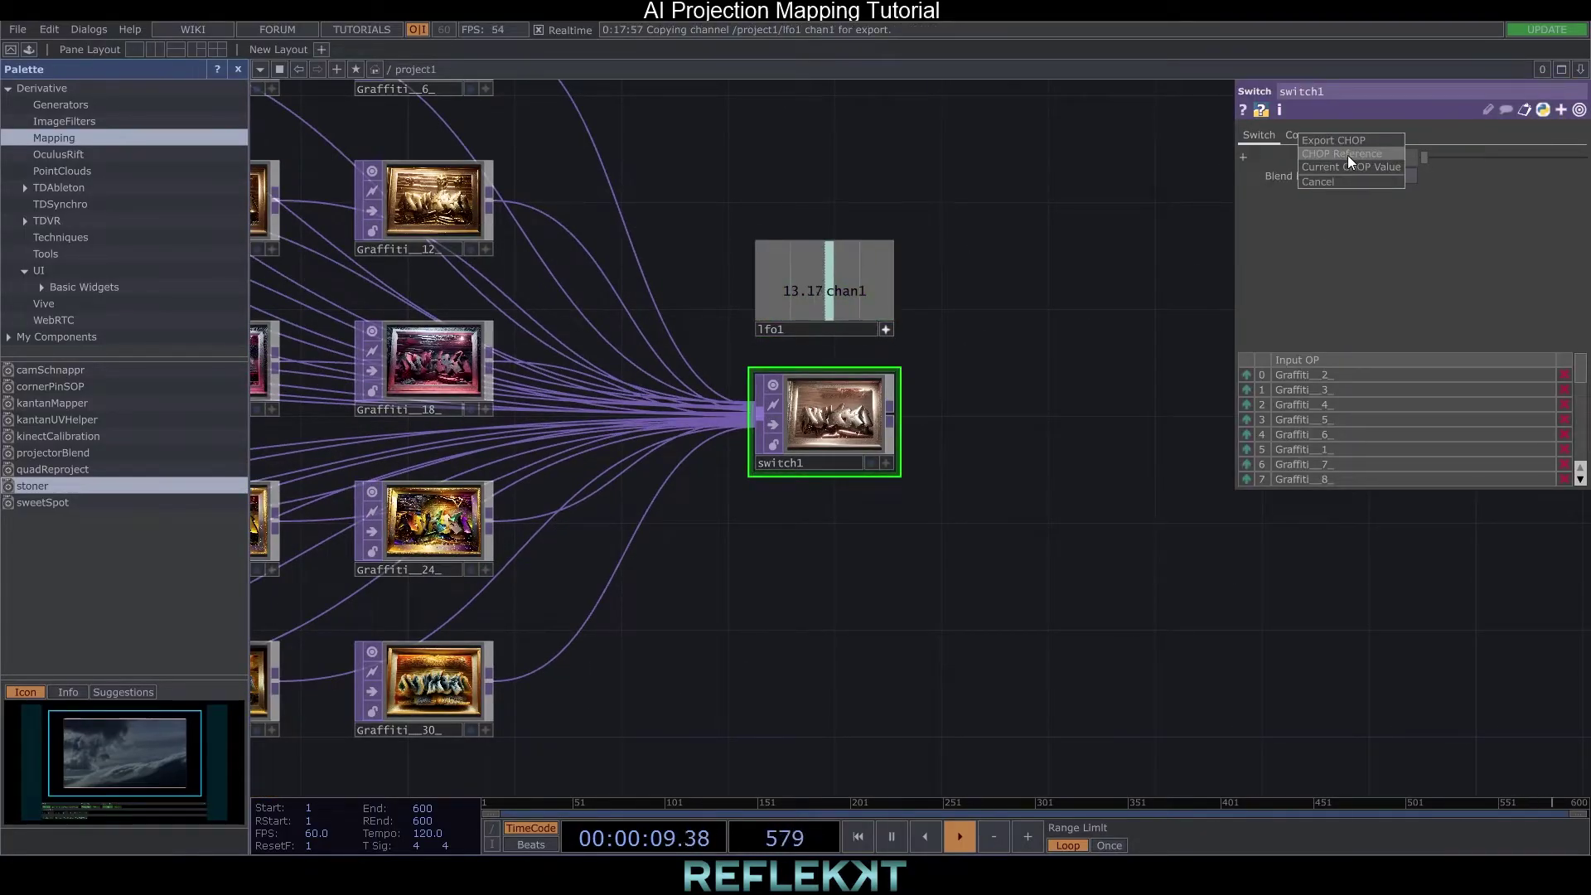
left_click(1380, 174)
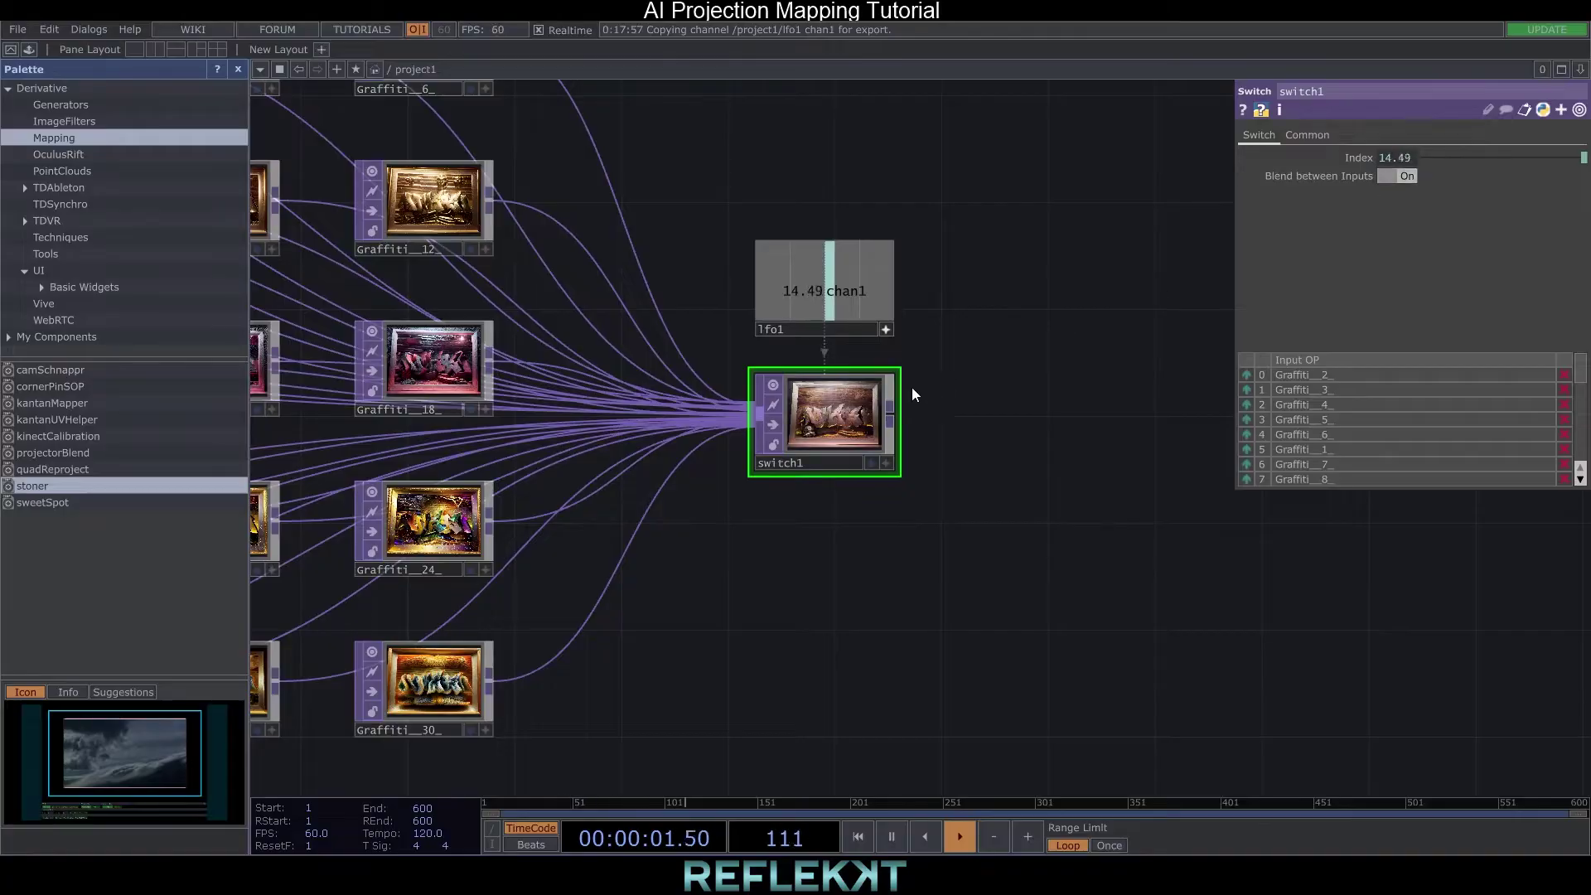
Duplicate the Graffiti__2_ image node, place the copy below the grid and wire it into the Switch as an additional input
scroll(911, 386, "up", 5)
scroll(734, 474, "down", 1)
scroll(578, 470, "down", 5)
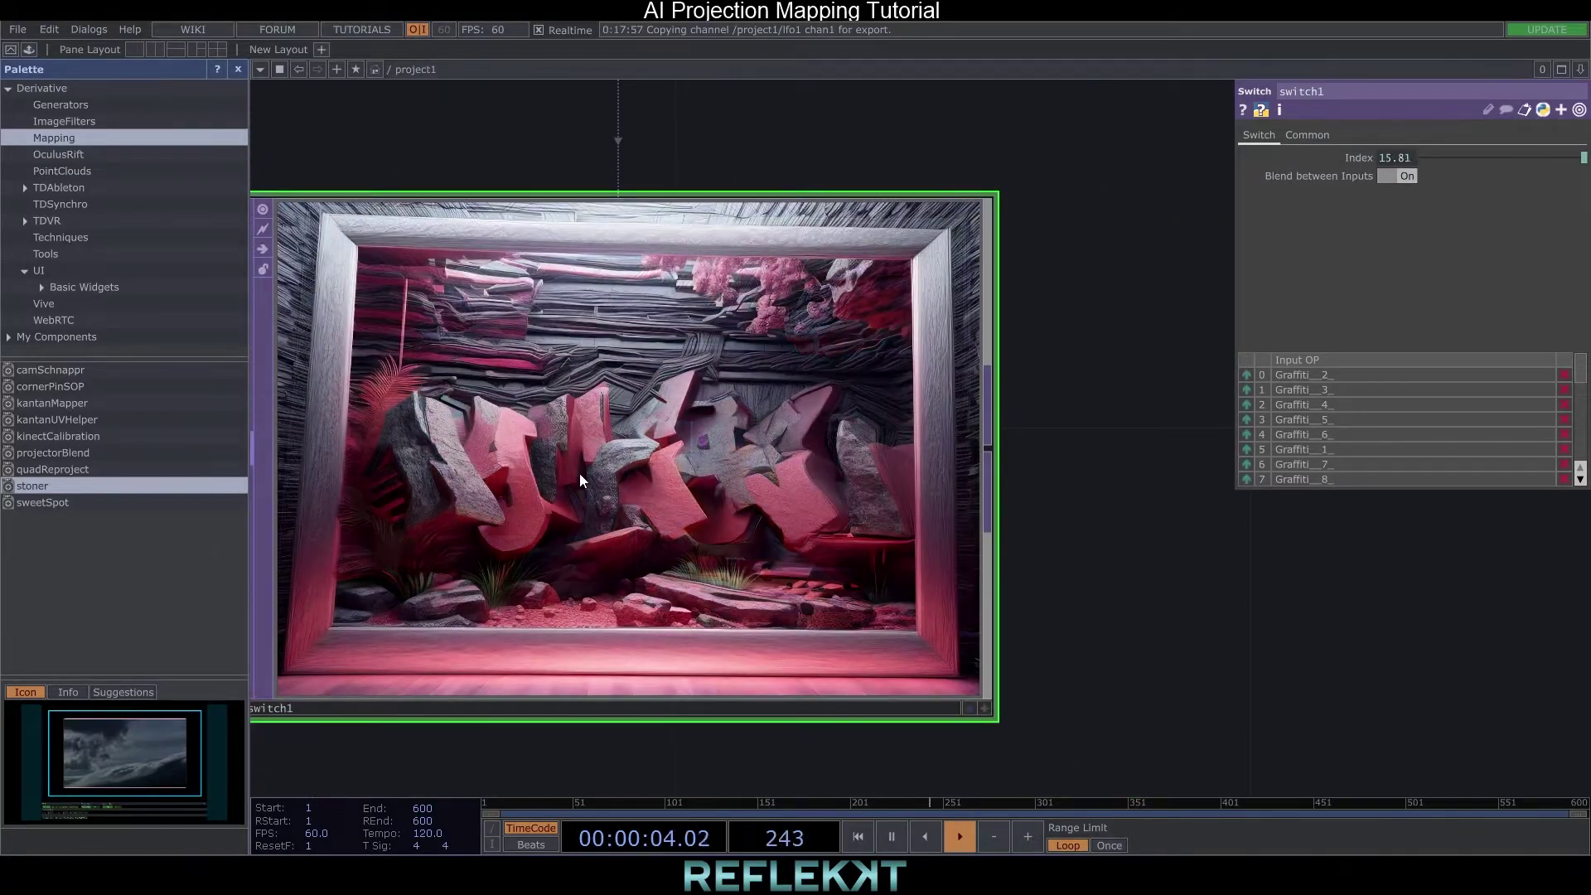
left_click_drag(557, 578, 832, 501)
scroll(845, 522, "down", 3)
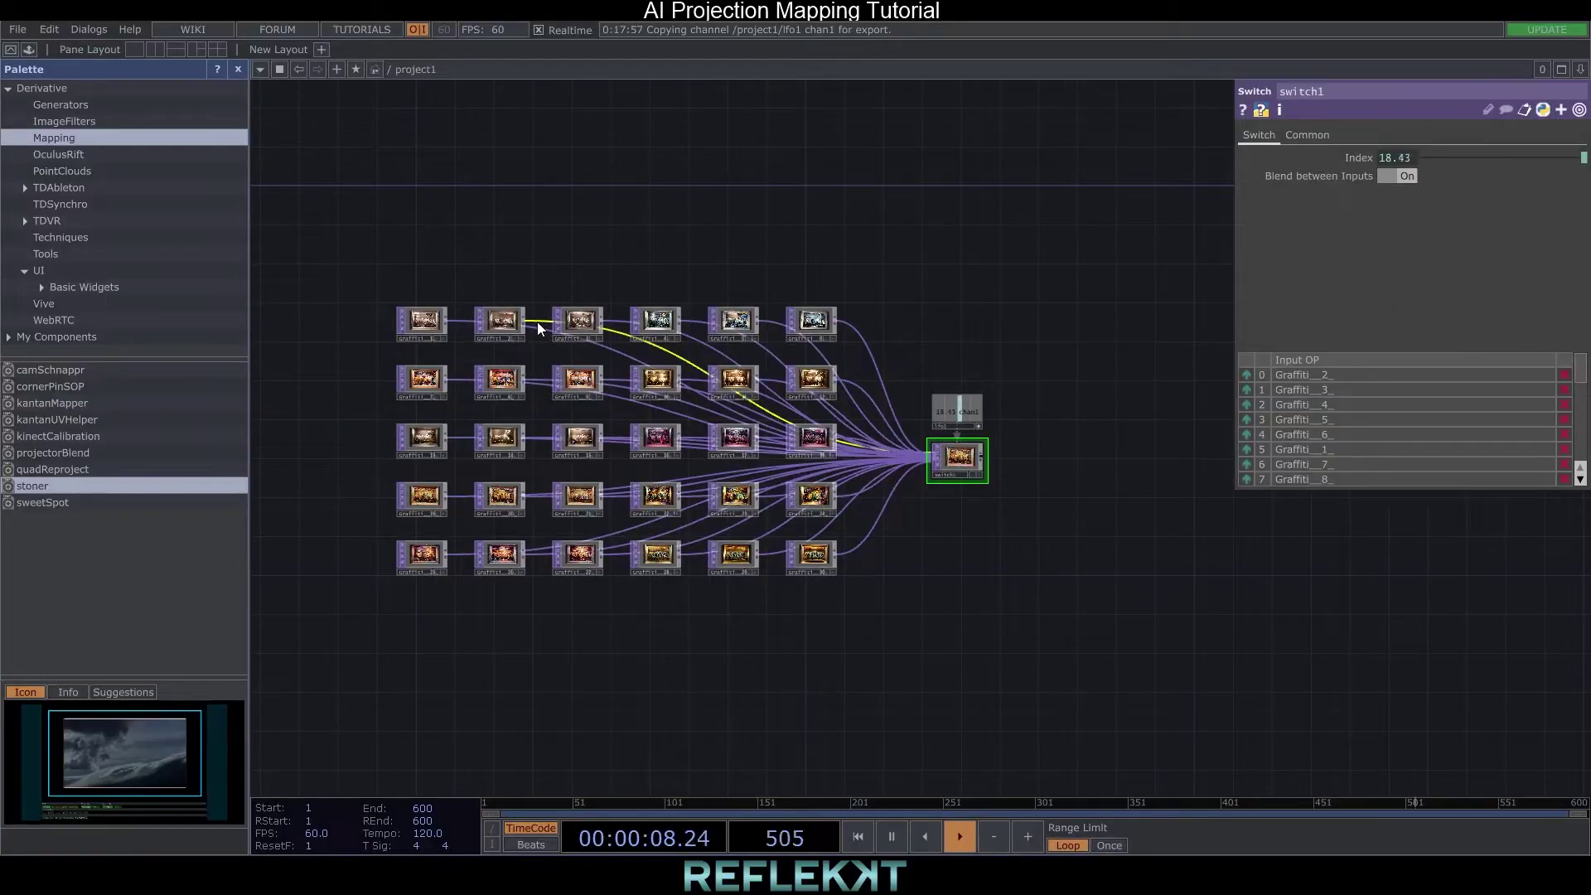
left_click(500, 322)
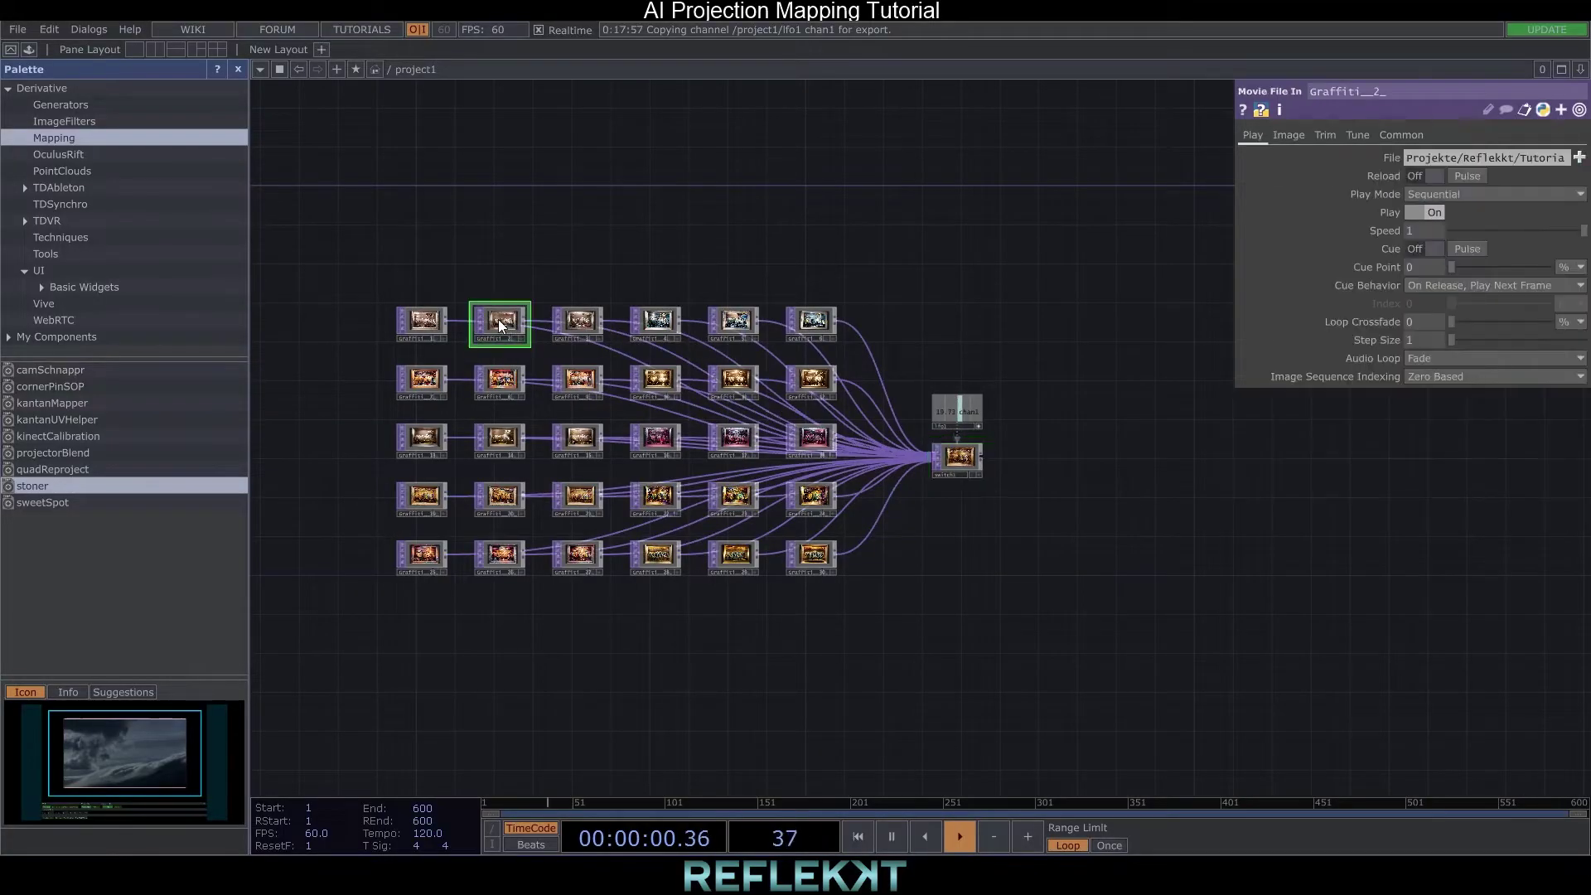
key("ctrl+c")
key("ctrl+v")
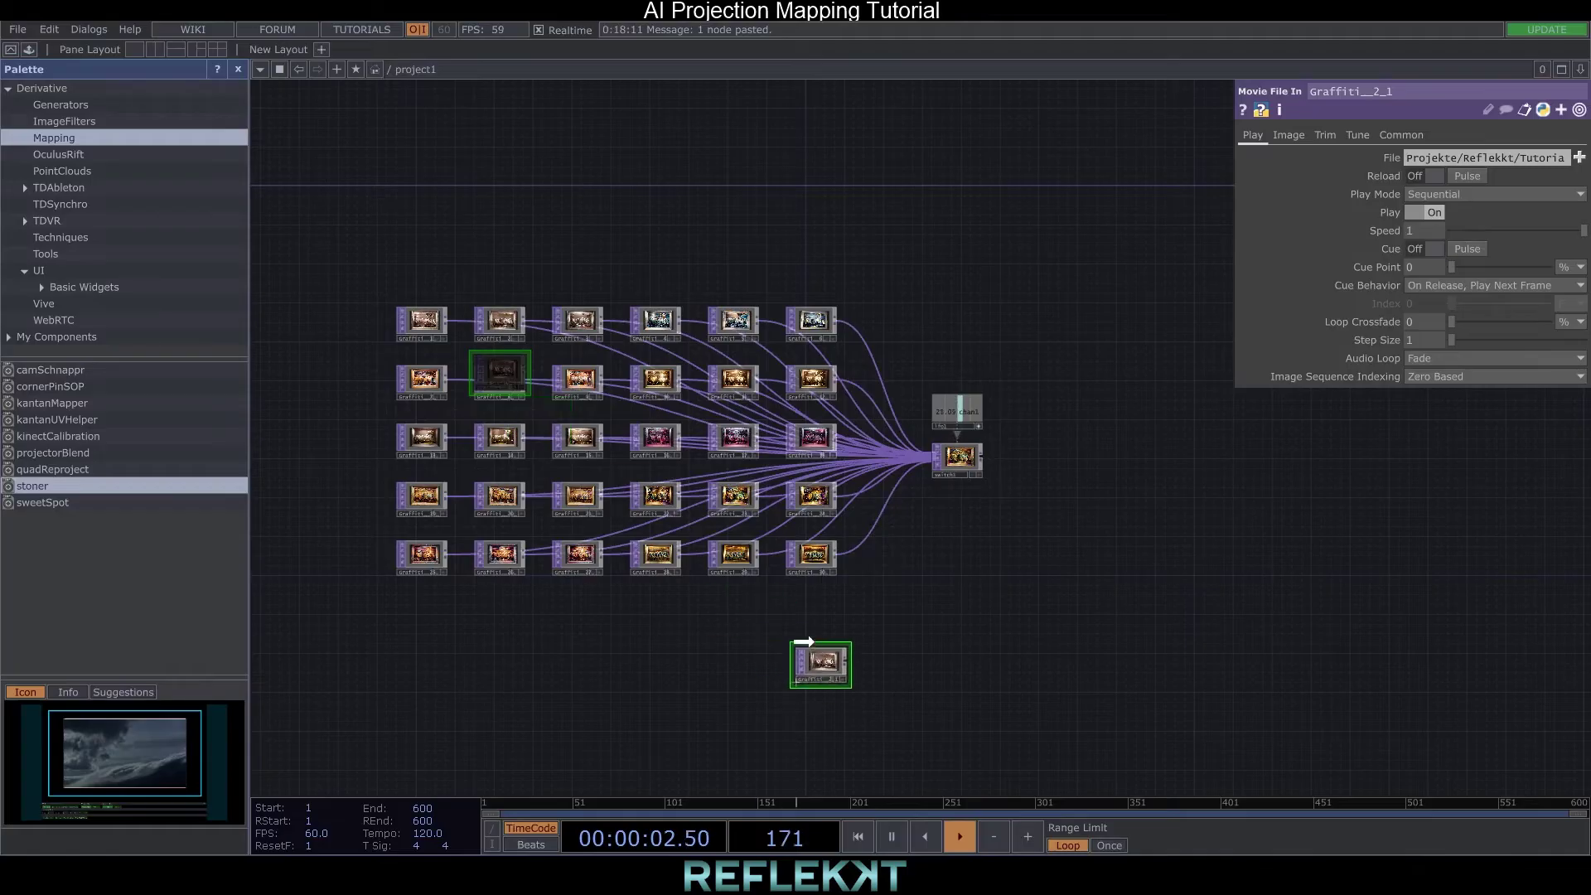
left_click(792, 610)
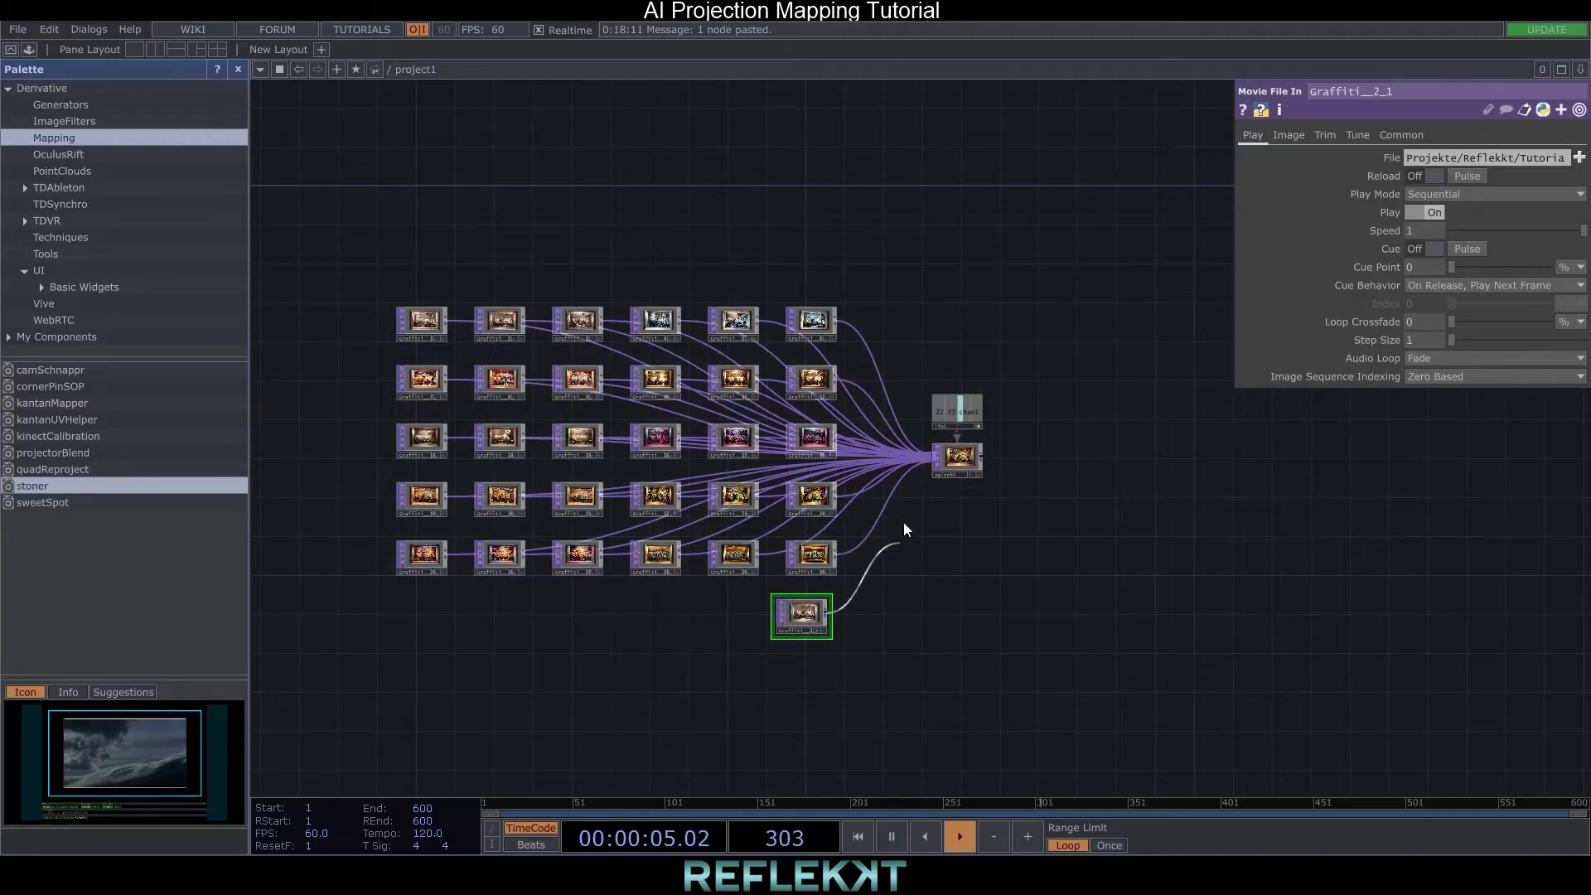
left_click(923, 474)
Add a Composite TOP connected to the Switch's output
scroll(908, 514, "up", 5)
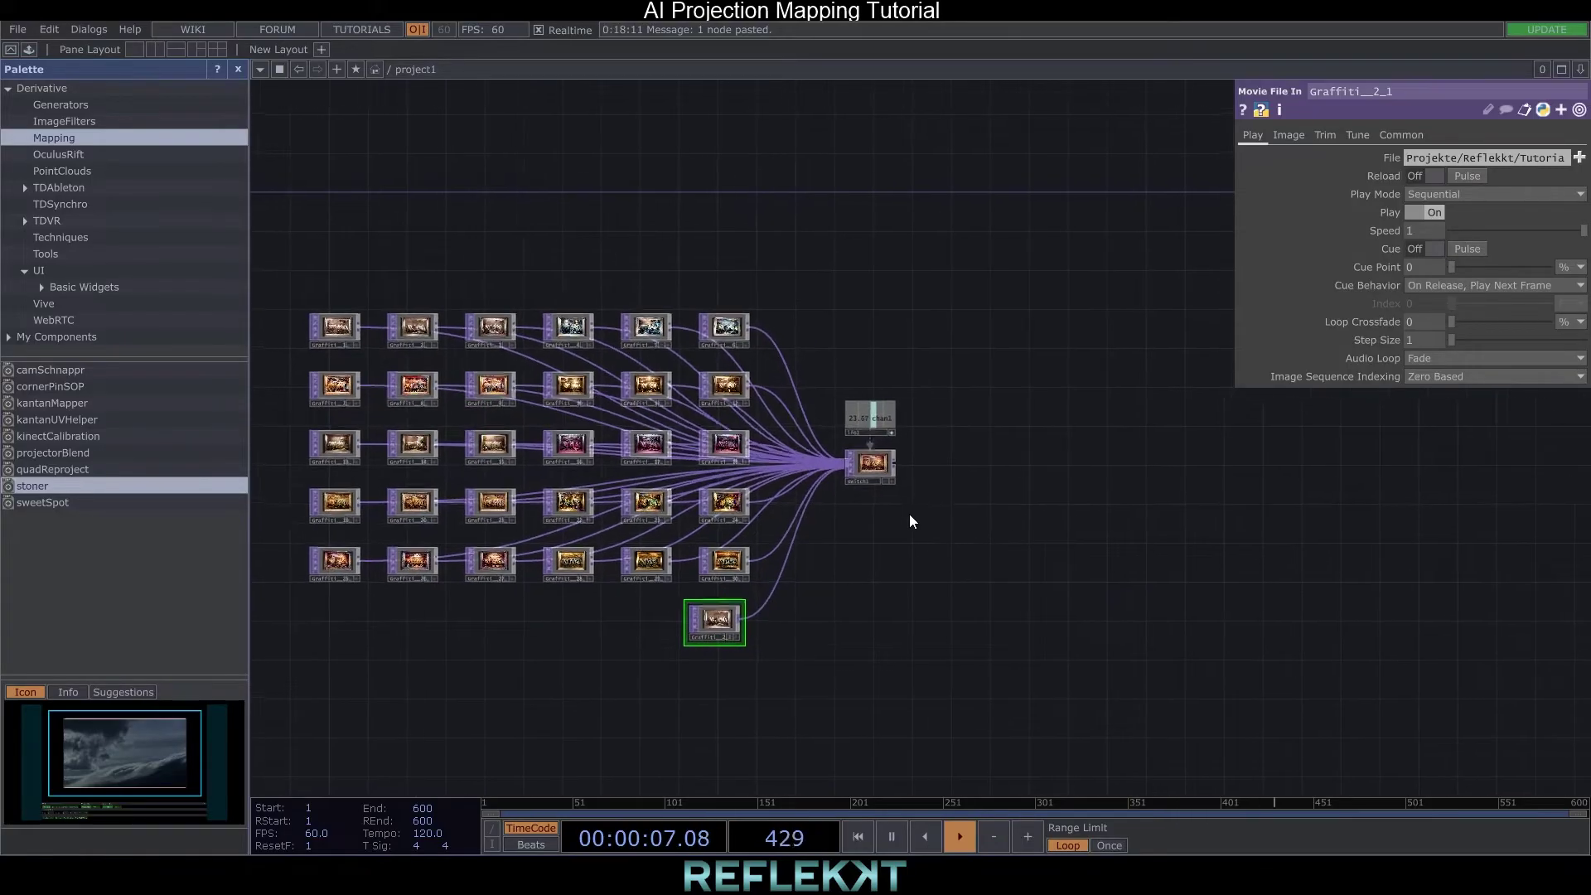
scroll(903, 481, "down", 3)
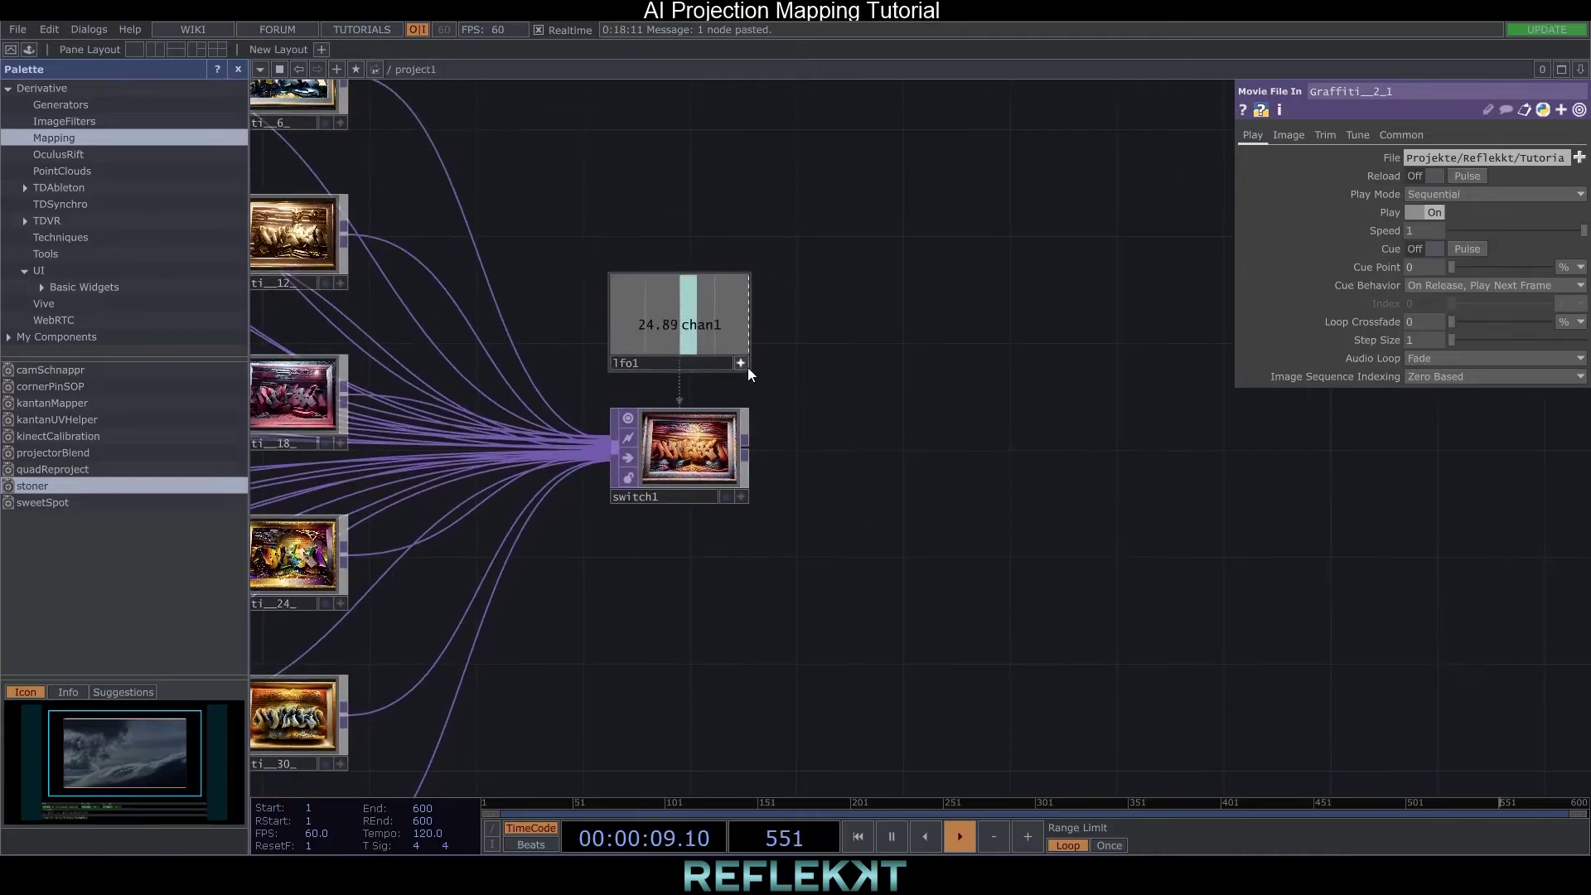
right_click(745, 452)
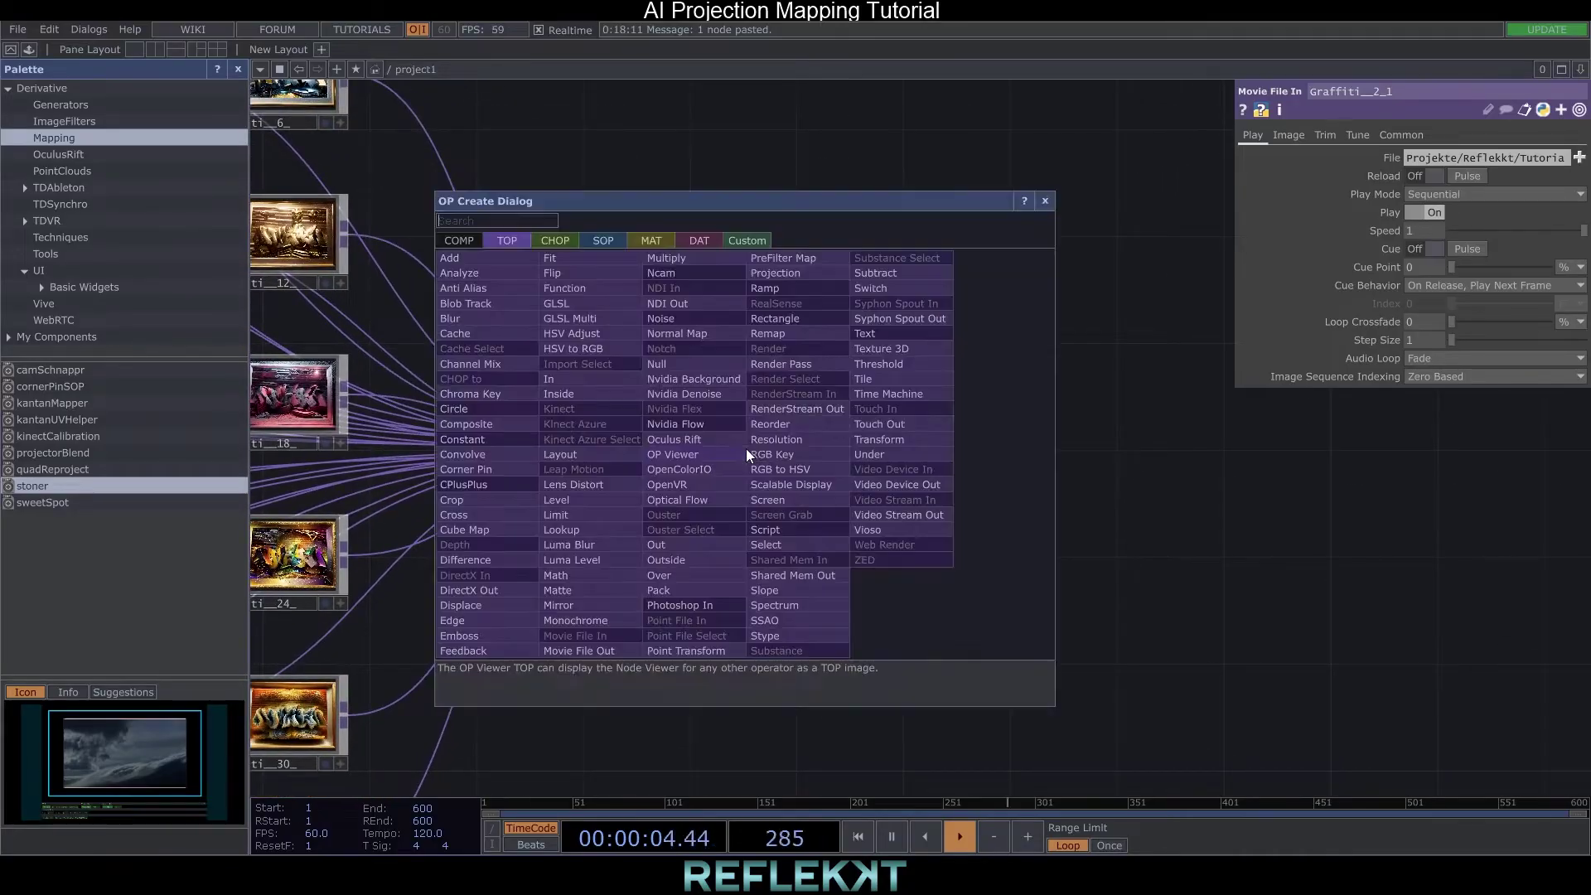
left_click(514, 427)
left_click(983, 449)
Bring GraffitiMask.jpg from the Photo folder into the network below the Switch and wire it into the Composite TOP
left_click(741, 875)
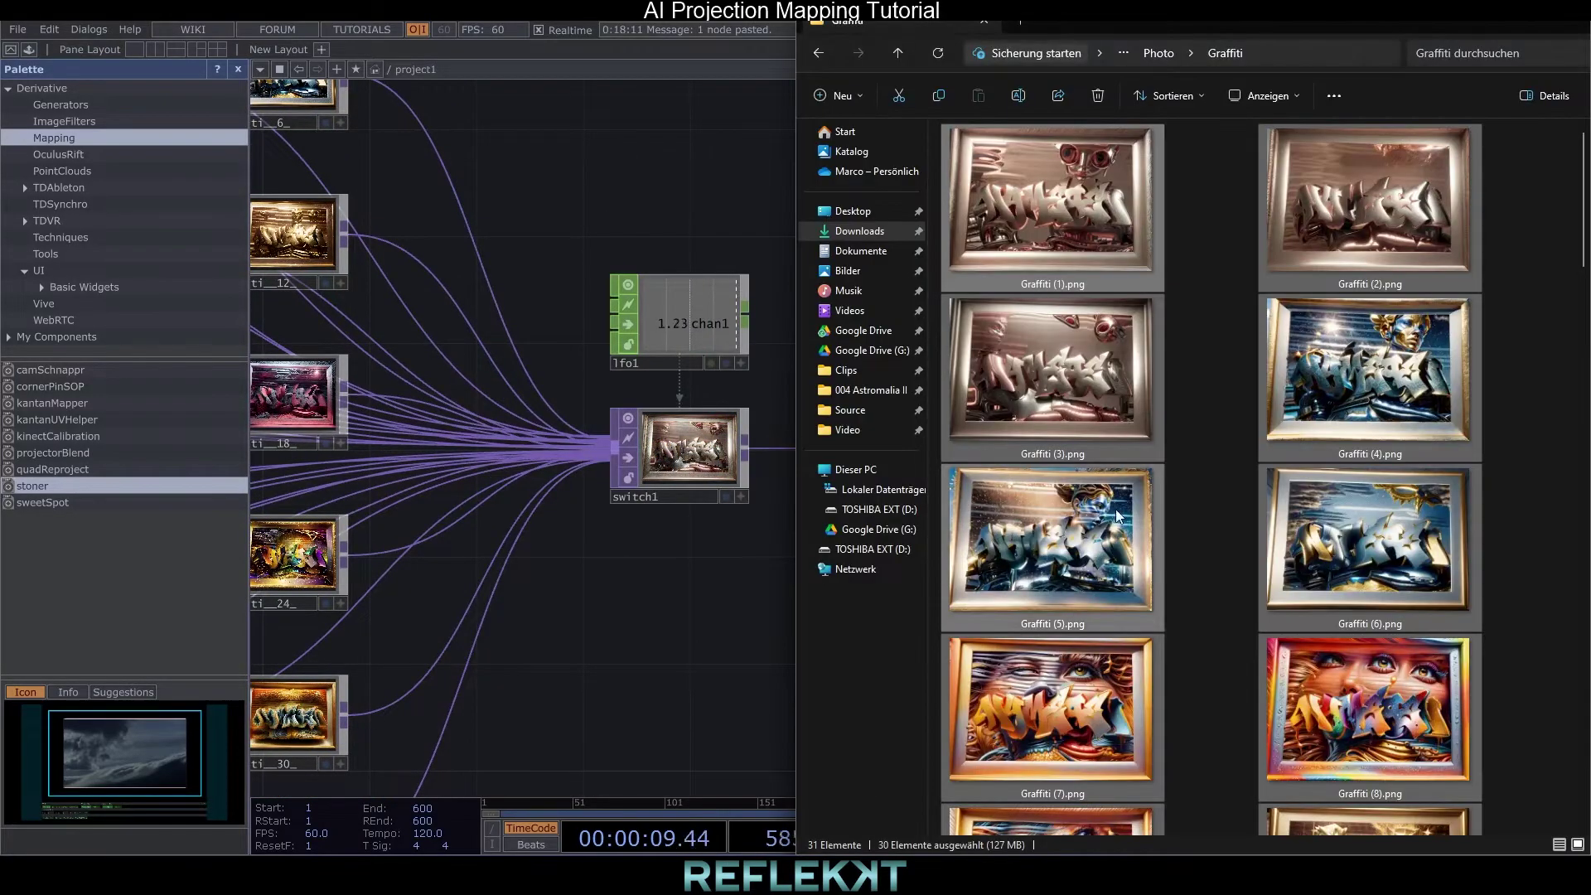
left_click(1154, 57)
left_click_drag(1261, 170, 912, 468)
scroll(993, 457, "up", 5)
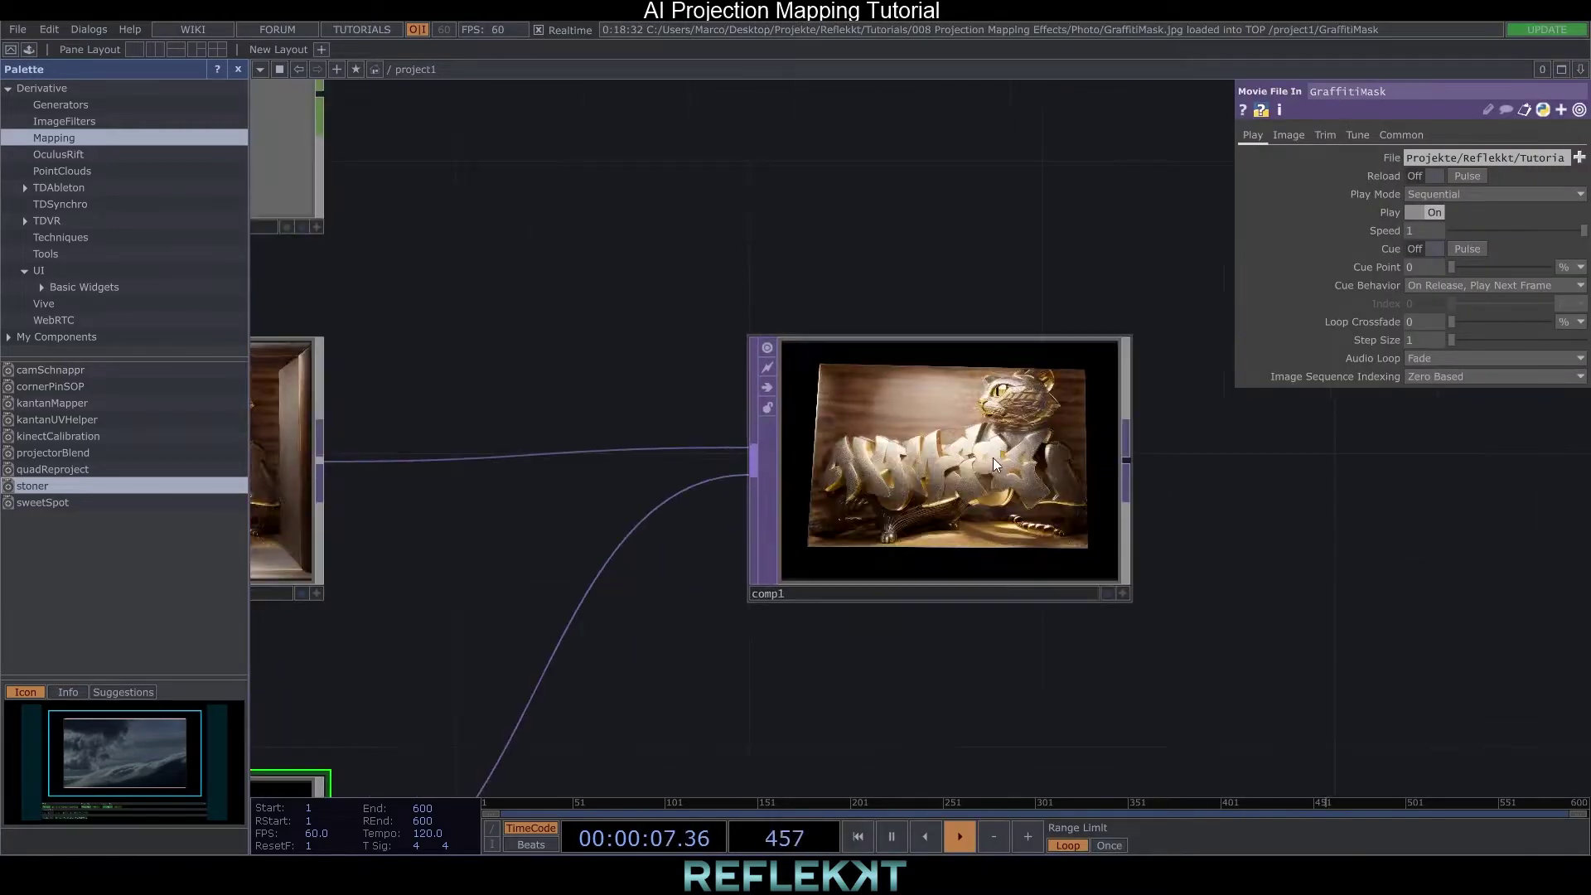
scroll(989, 461, "down", 5)
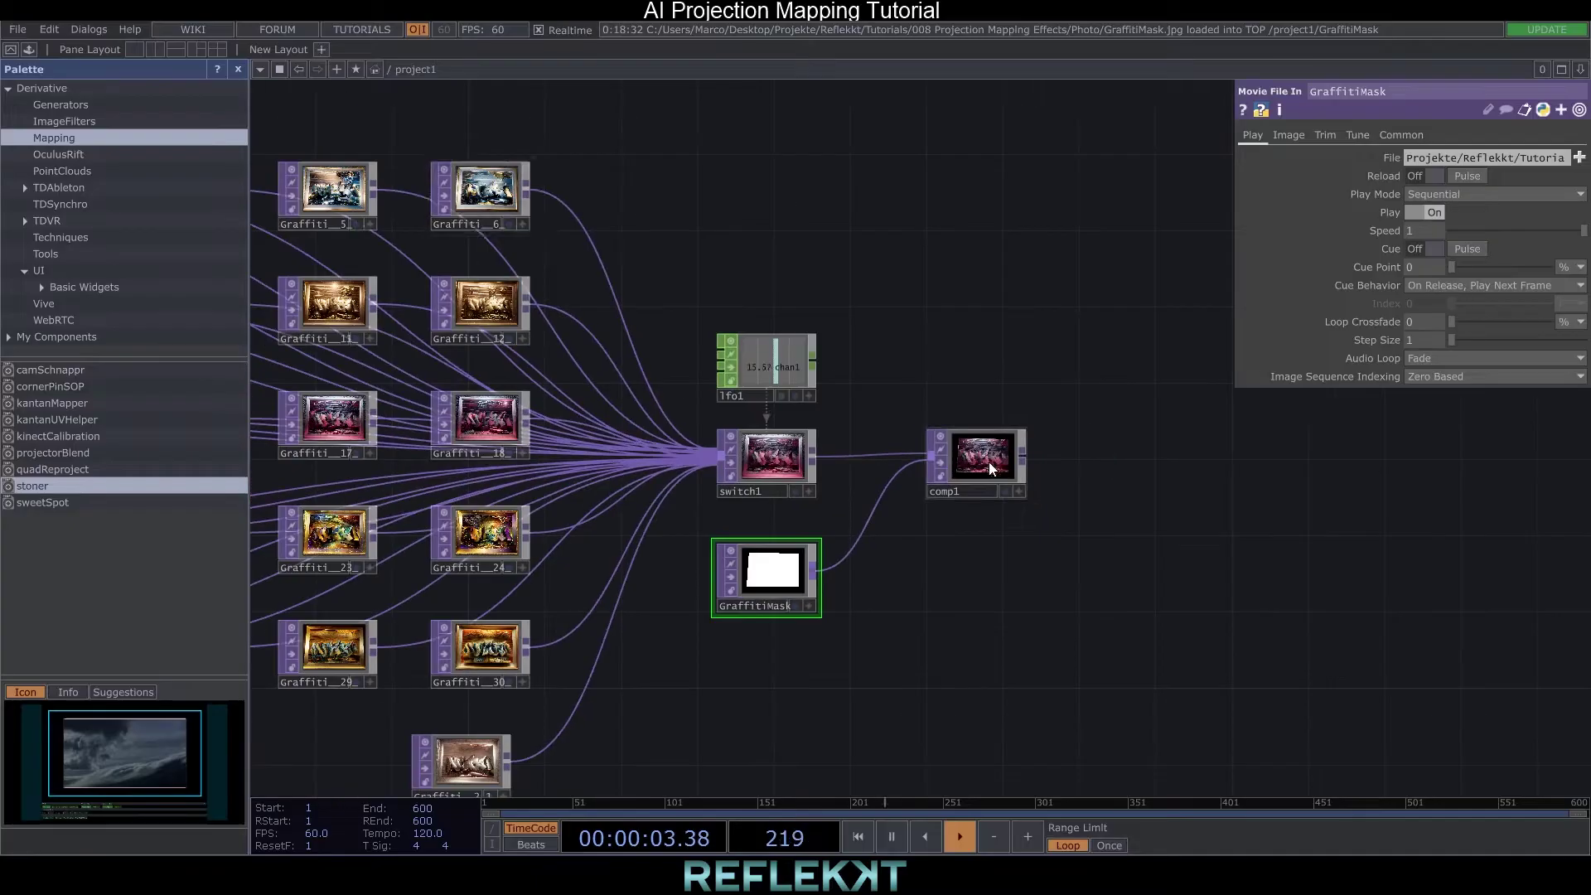
Place the stoner mapping component after the Composite TOP and feed the composite's output into it
left_click_drag(37, 487, 856, 507)
left_click_drag(895, 424, 875, 477)
left_click_drag(755, 461, 833, 466)
Add a Fit TOP after the stoner component and set its output resolution to 1280 x 800
right_click(951, 457)
left_click(837, 315)
left_click(1056, 466)
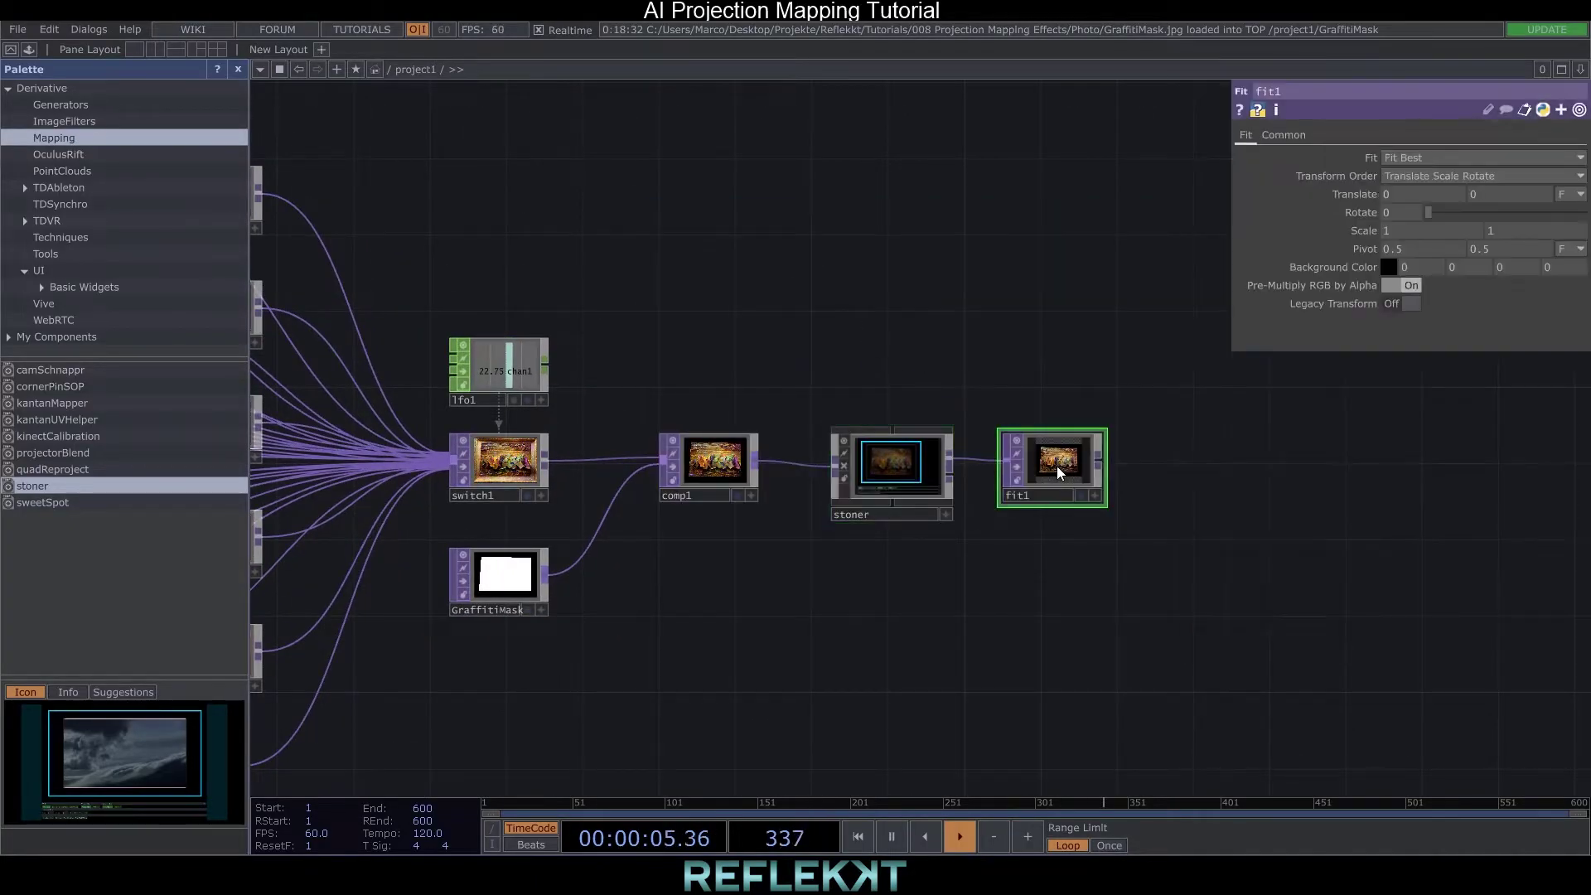
left_click_drag(1417, 175, 1316, 169)
type("1280")
key("Tab")
type("800")
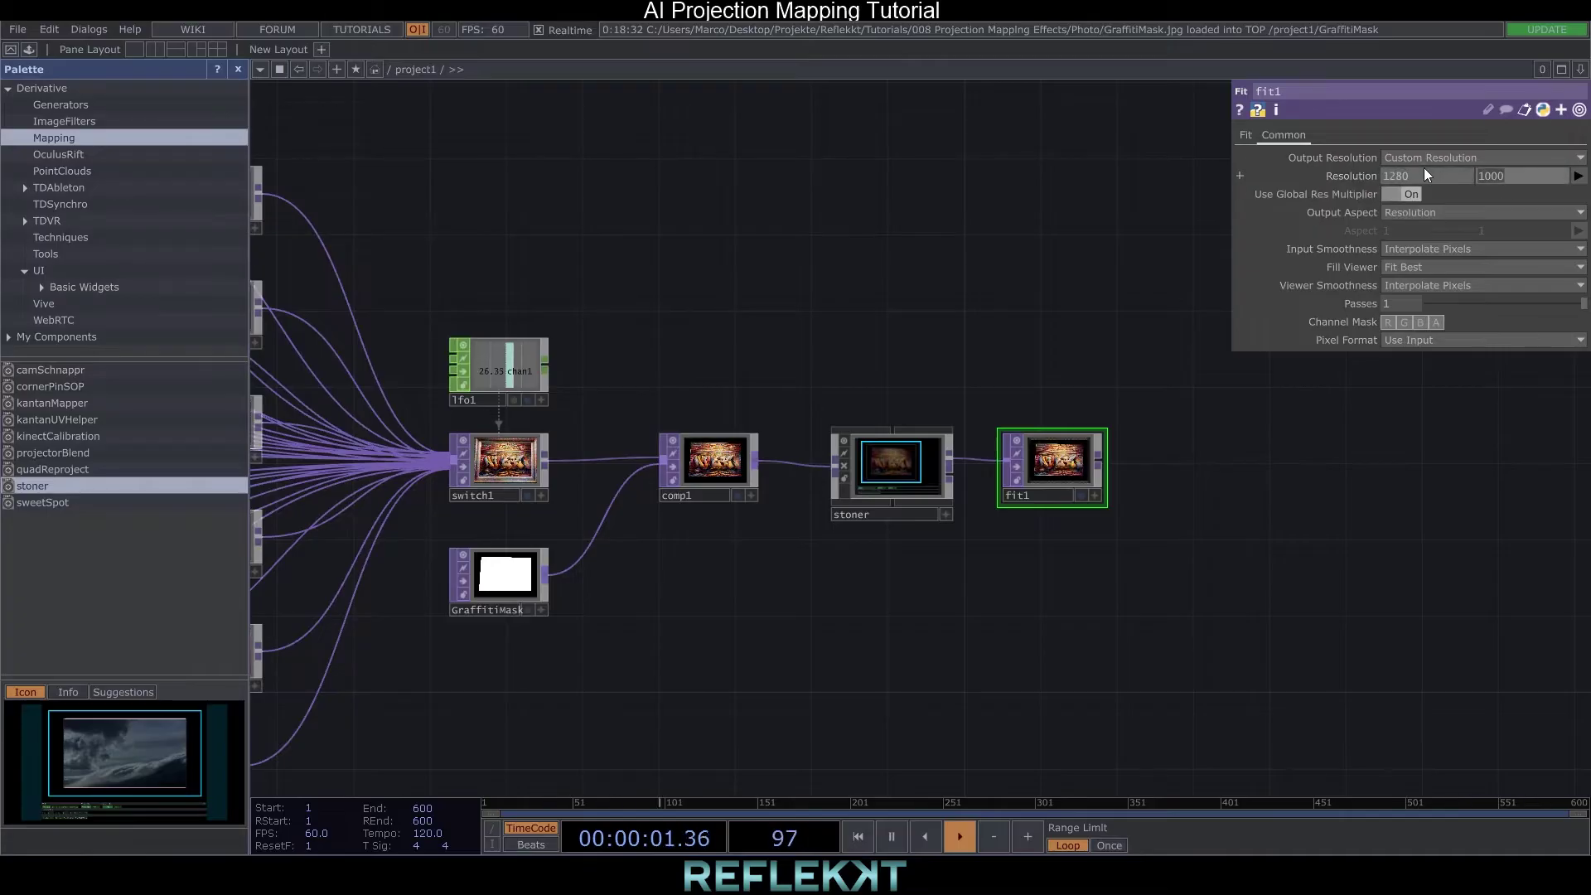
key("Return")
Add a Transform TOP after the Fit TOP and a Null TOP after the Transform
scroll(1078, 452, "up", 3)
right_click(990, 451)
left_click(1101, 431)
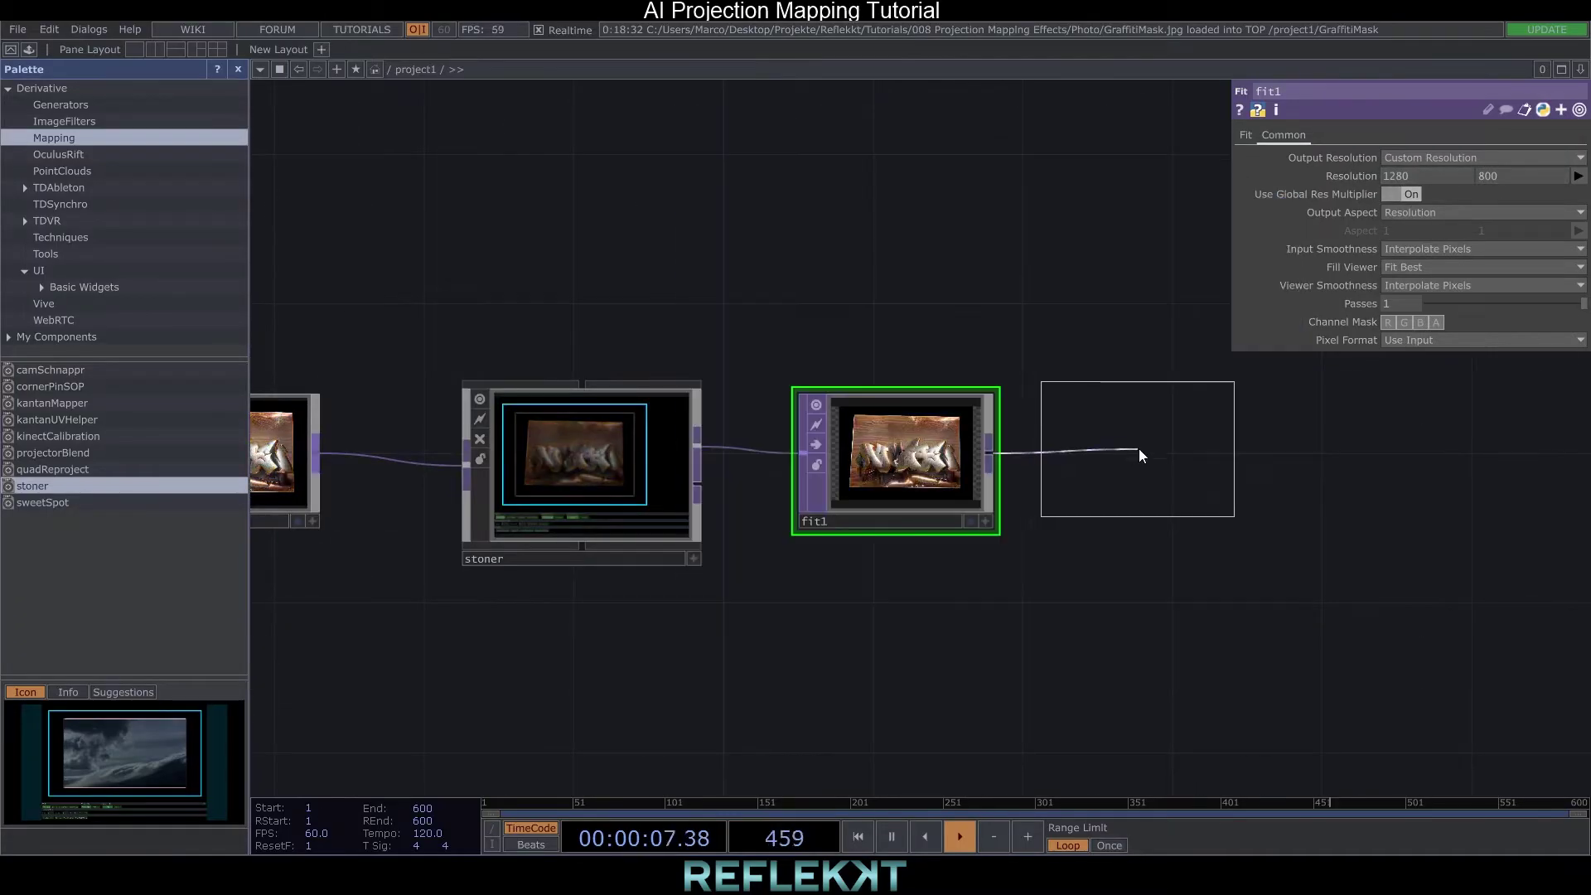
left_click(1139, 449)
right_click(1212, 447)
left_click(1125, 360)
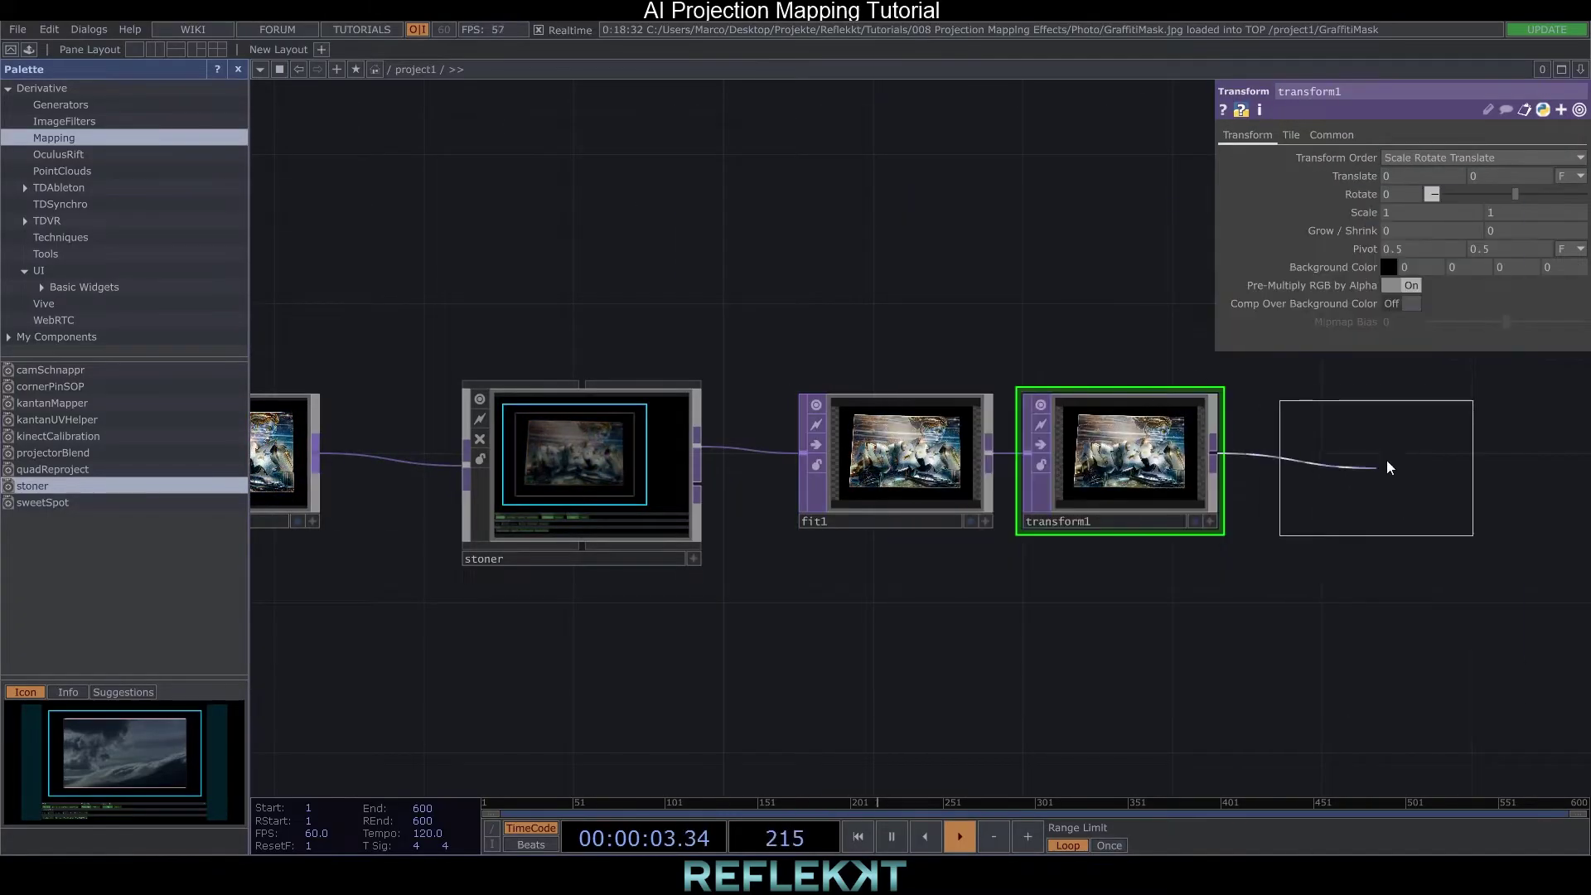
left_click(1387, 460)
Add a Window COMP to the network after the Null TOP
scroll(848, 585, "down", 3)
left_click_drag(1218, 610, 783, 581)
key("Tab")
left_click(792, 297)
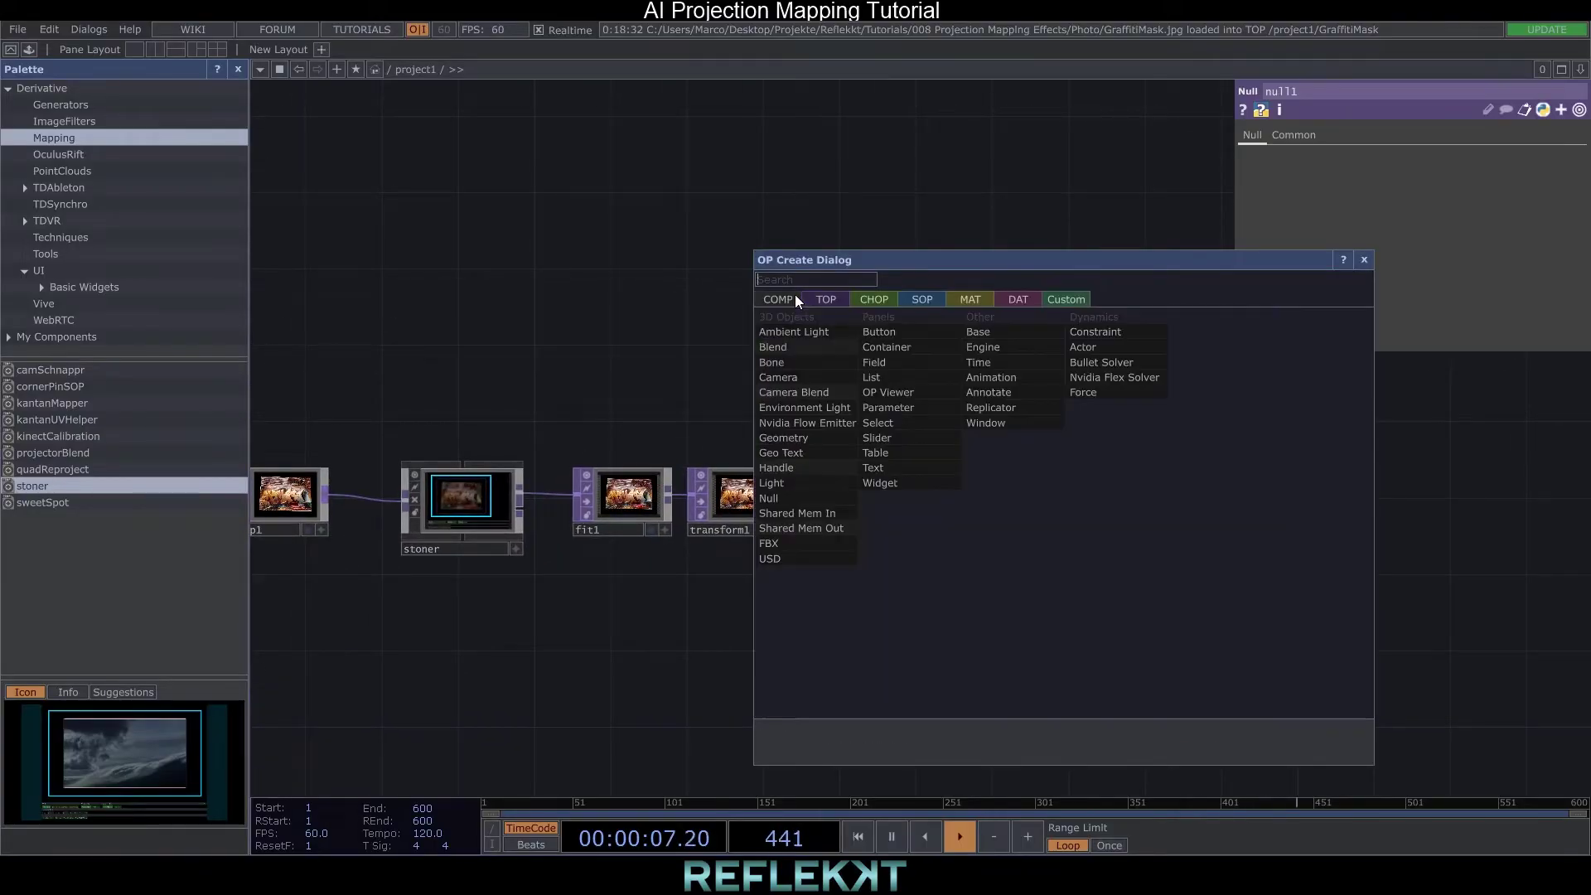
type("w")
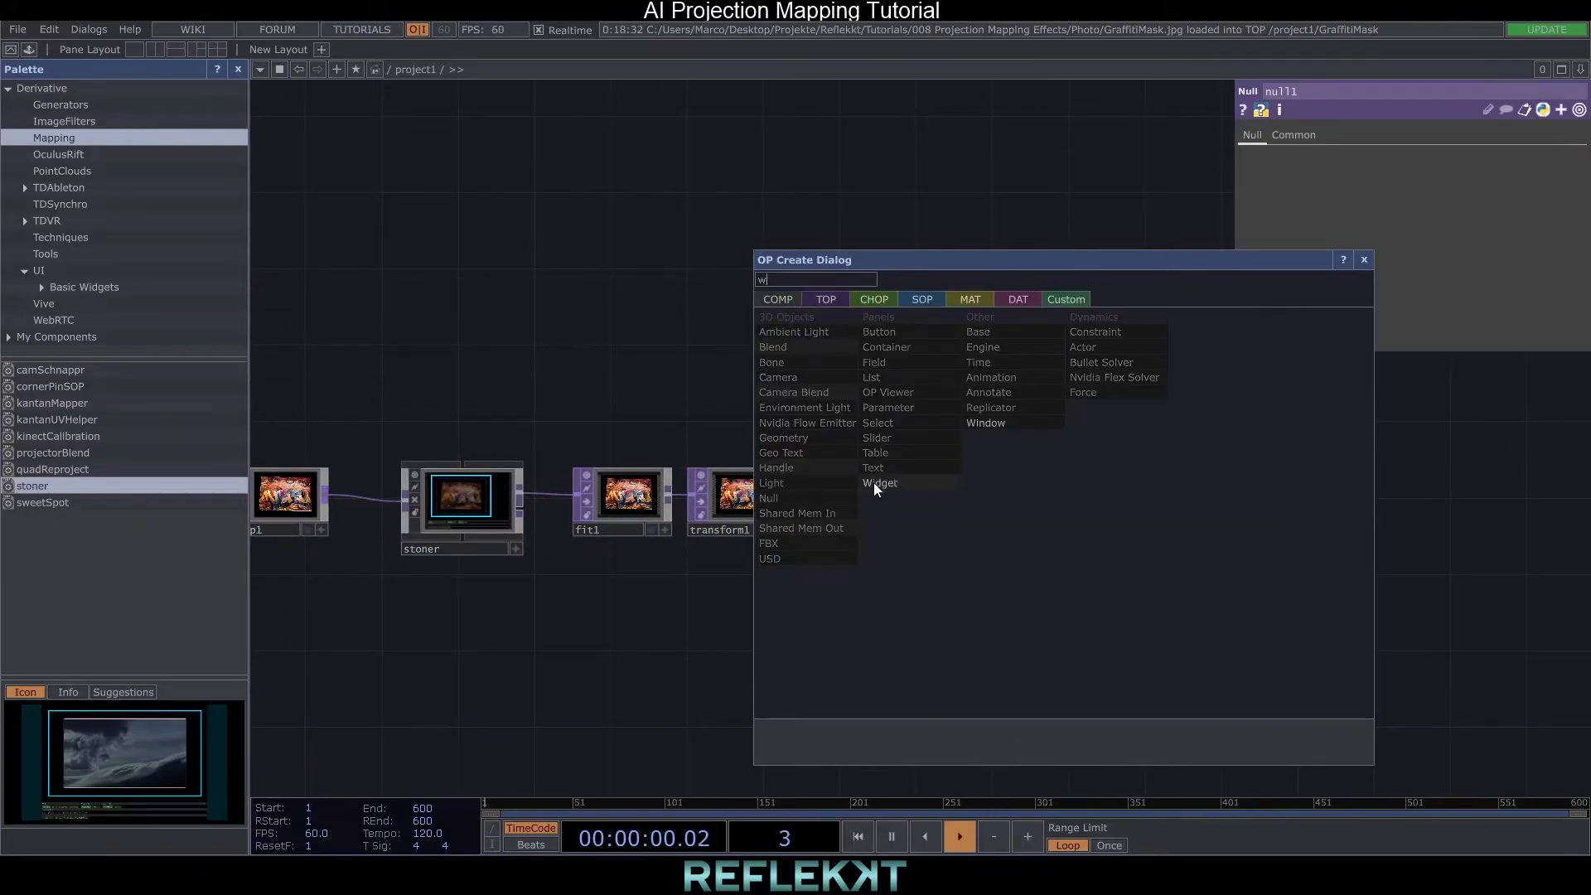
left_click(992, 422)
left_click(1059, 497)
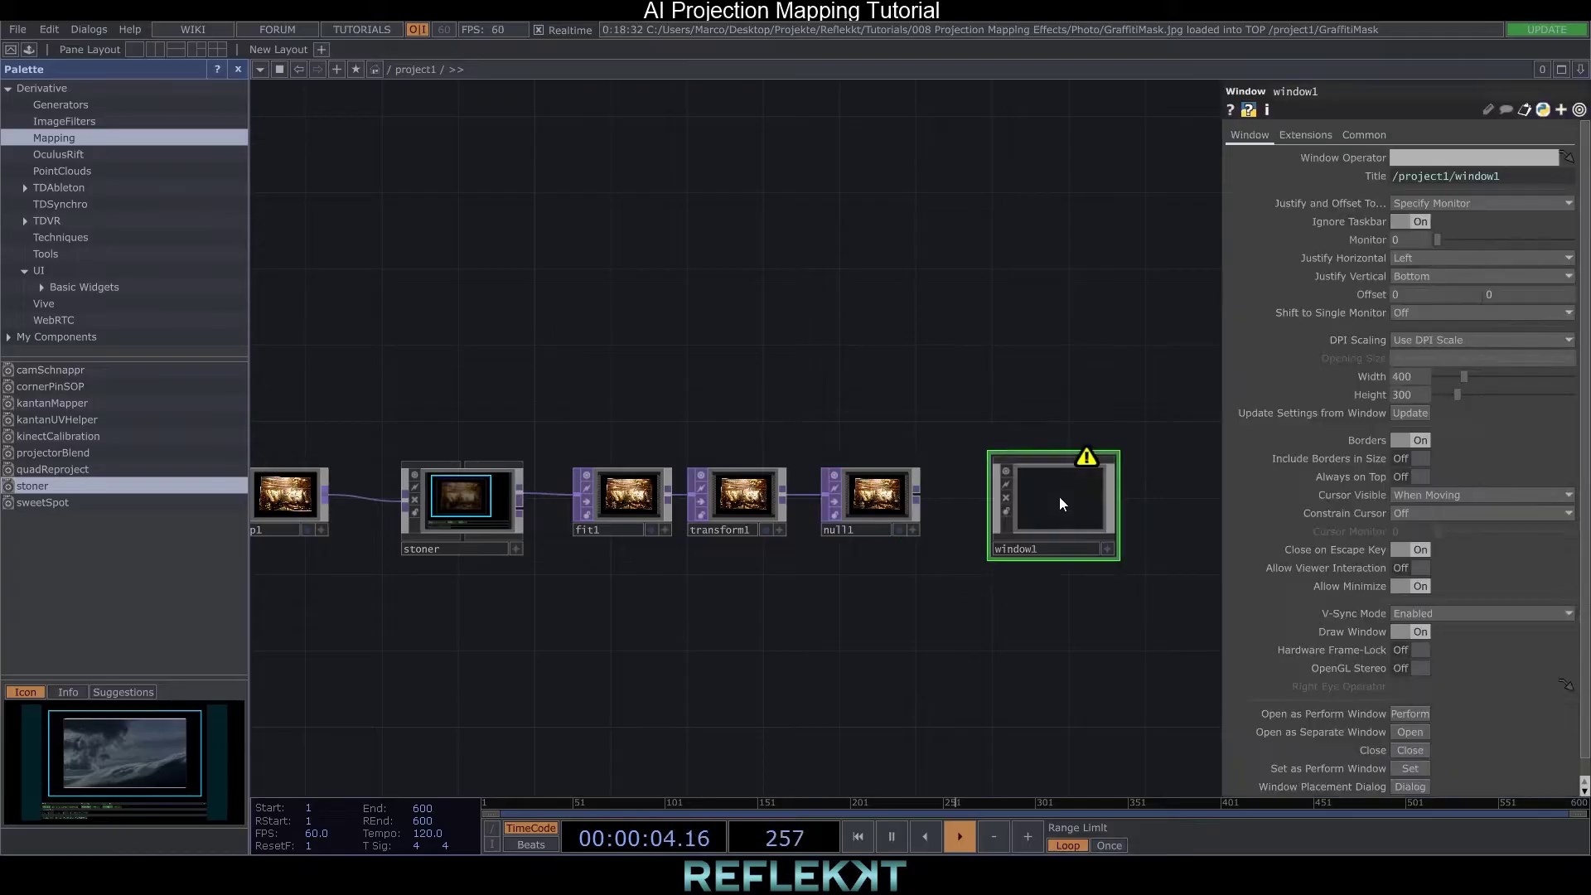
Assign null1 as the Window COMP's operator and set it to monitor 1 with the opening size Fill
left_click_drag(823, 489, 1425, 159)
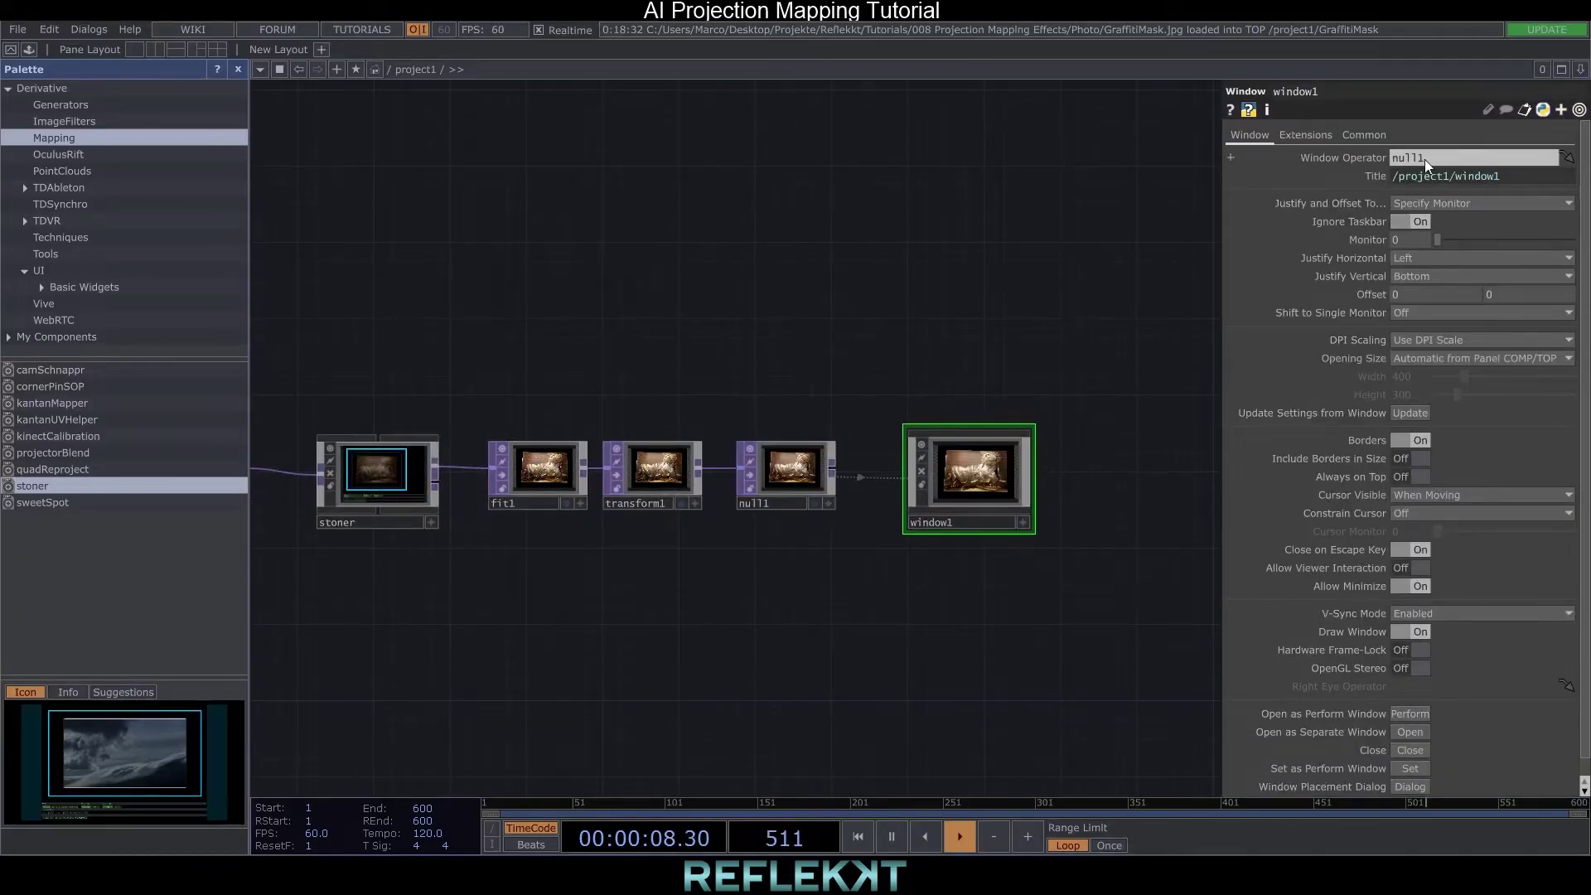
left_click(1450, 238)
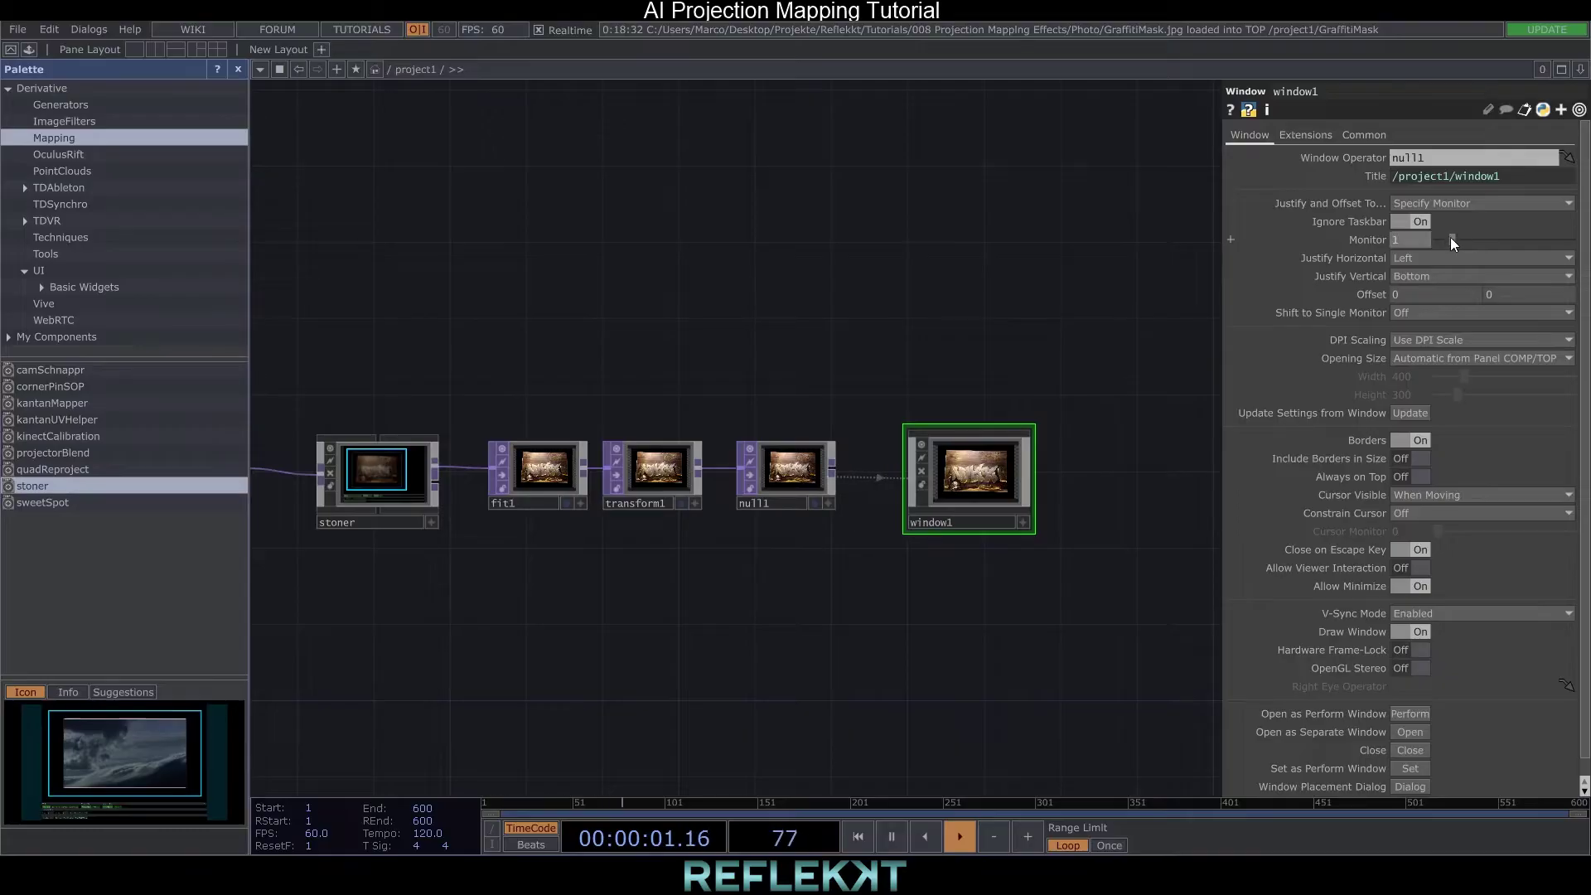
left_click(1489, 361)
left_click(1471, 389)
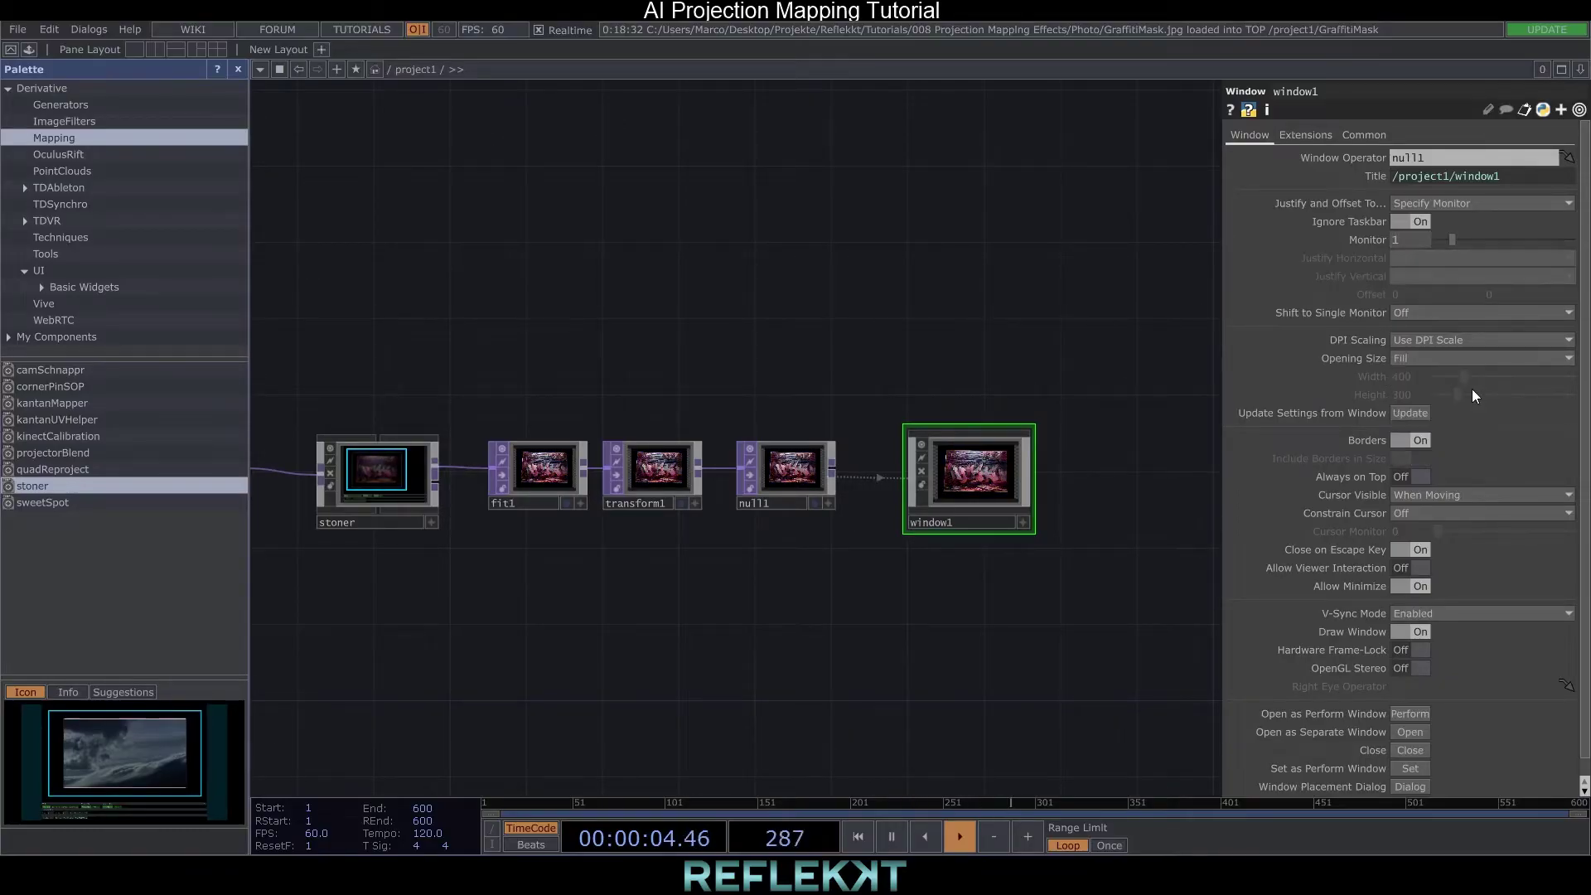
Make the output borderless and always on top, open it as a separate window and update the settings from it
left_click(1413, 442)
left_click(1412, 477)
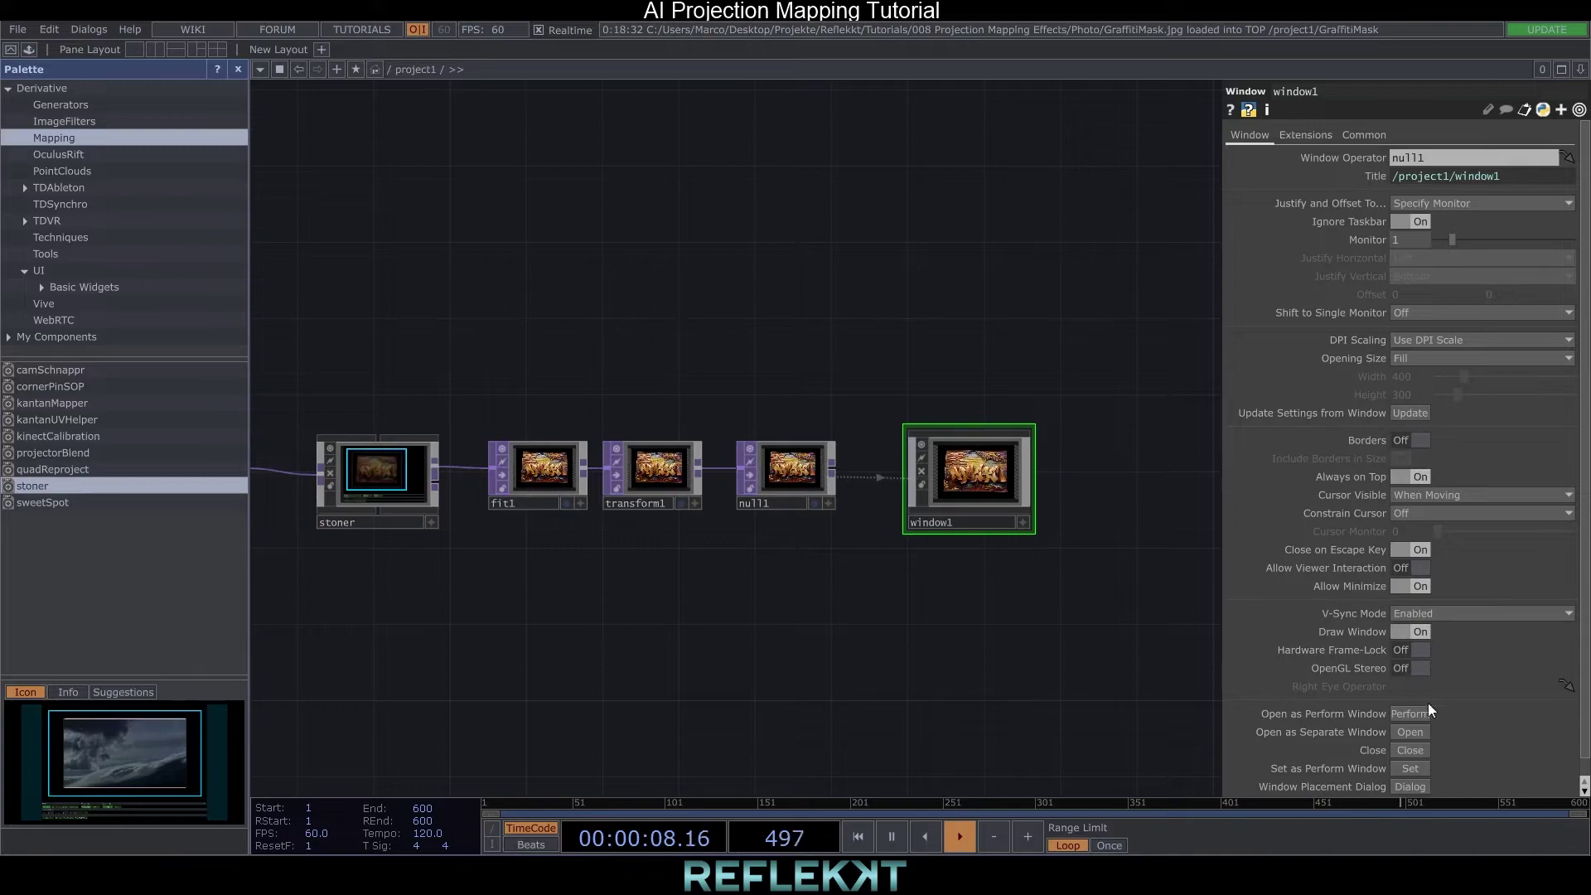
left_click(1412, 731)
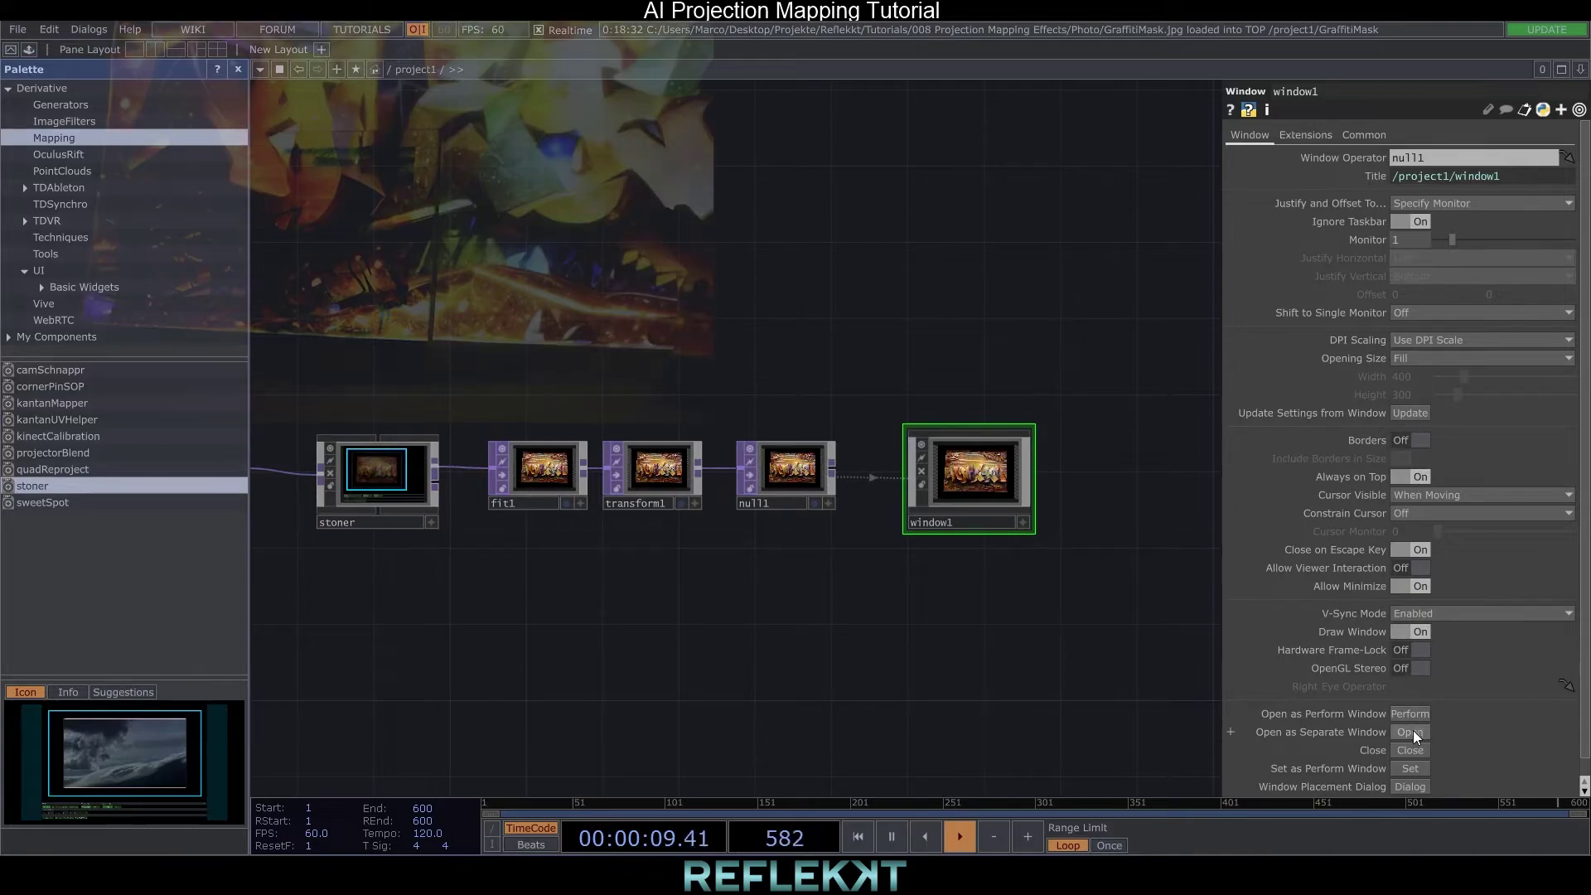
left_click(1419, 415)
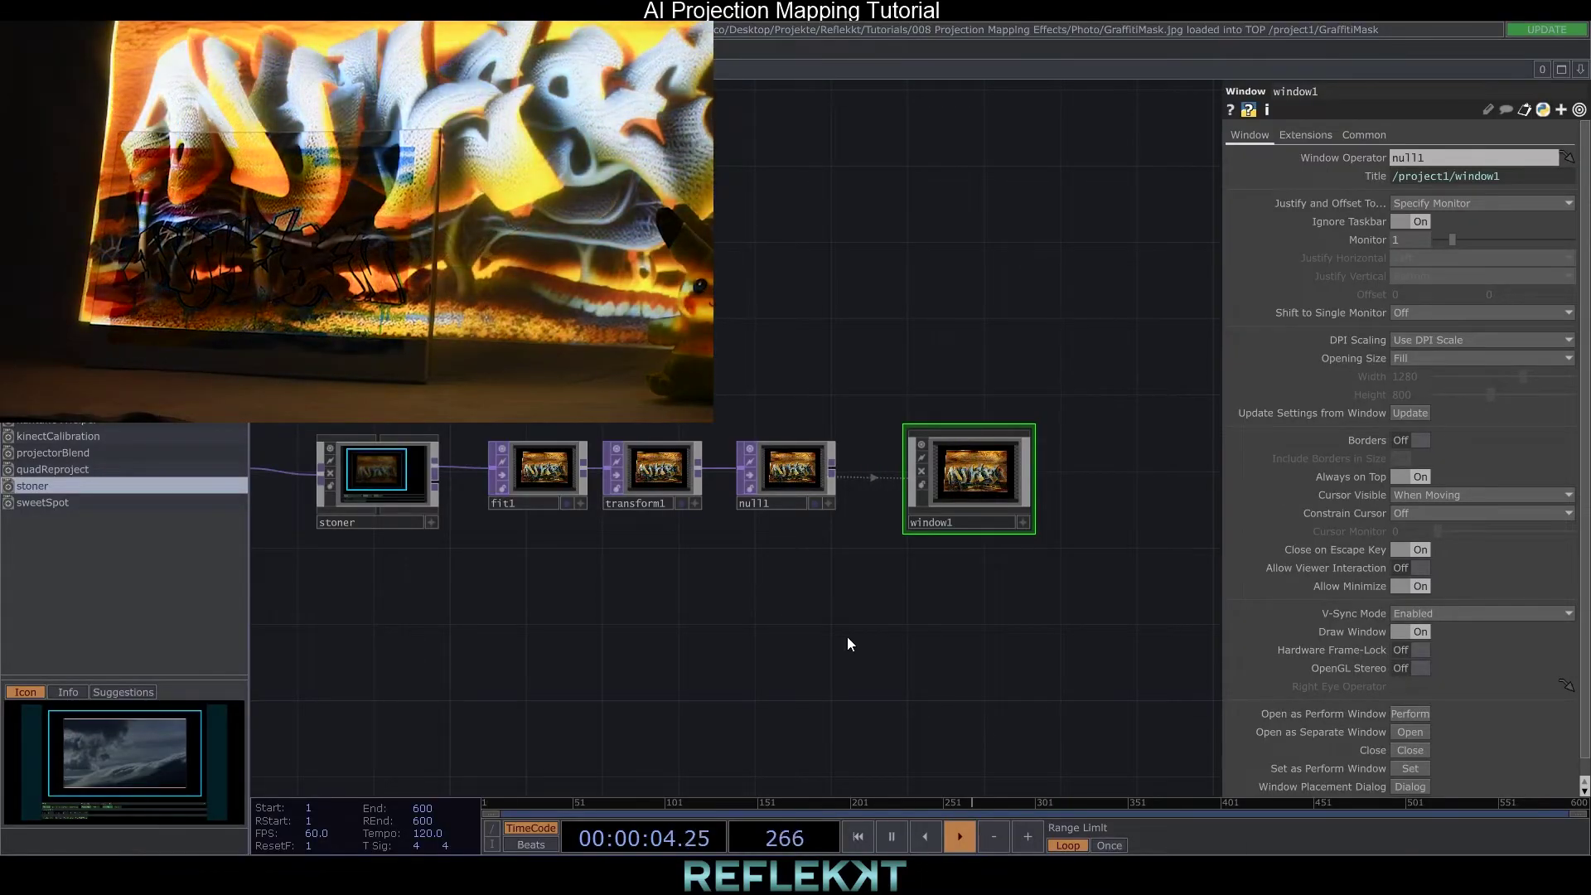
Wire GraffitiMask directly into the stoner component, bypassing the Composite TOP, so the plain mask is projected
left_click(671, 494)
left_click_drag(530, 611, 979, 571)
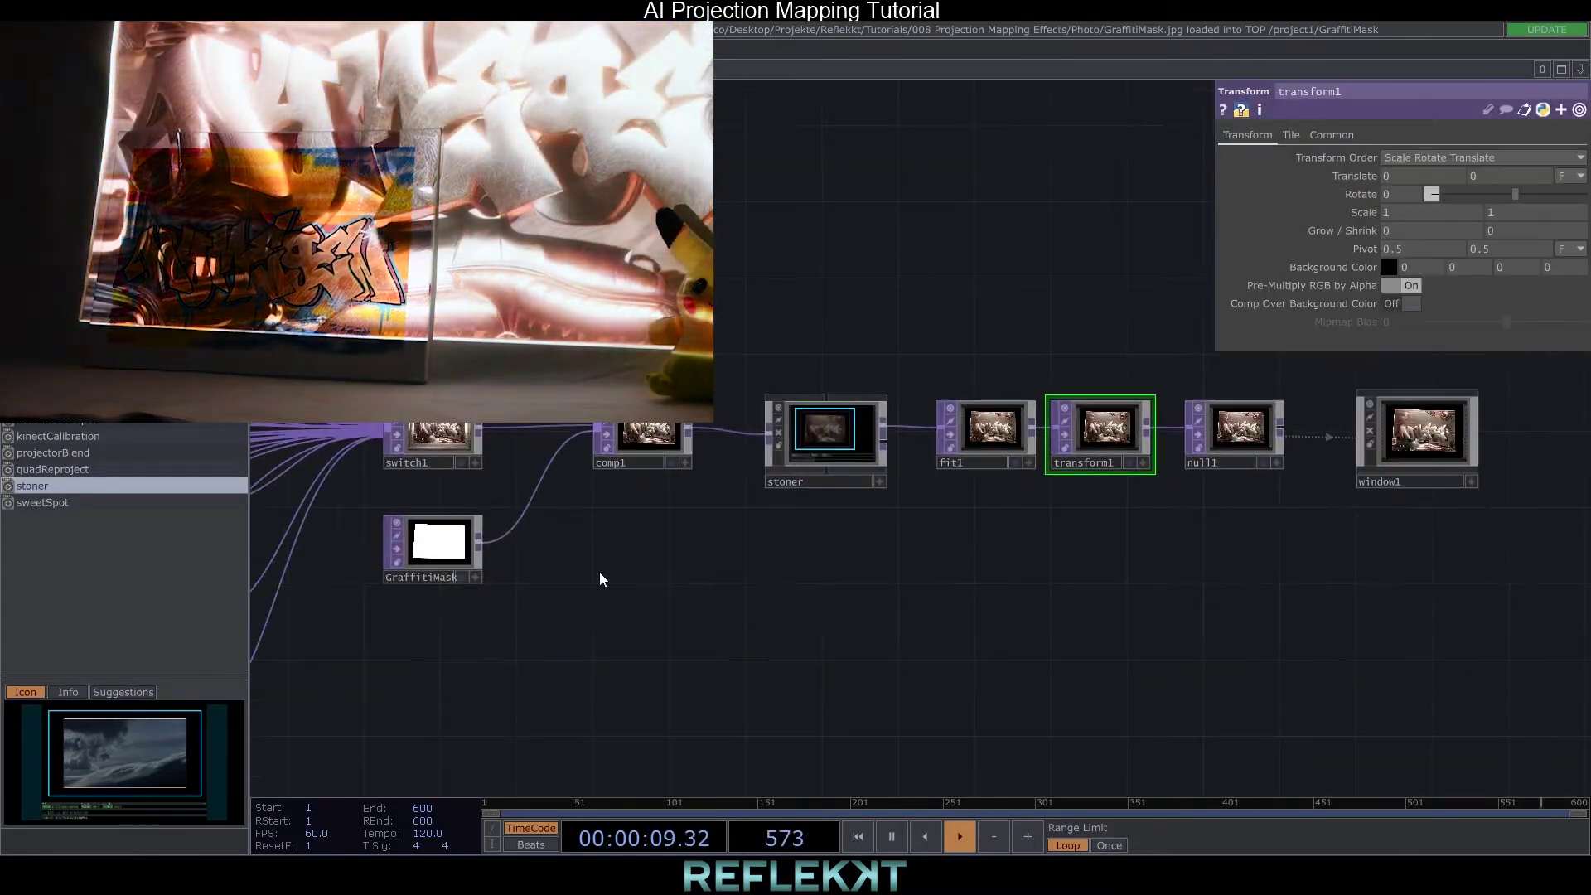
left_click(479, 543)
left_click(765, 435)
left_click_drag(821, 578, 366, 557)
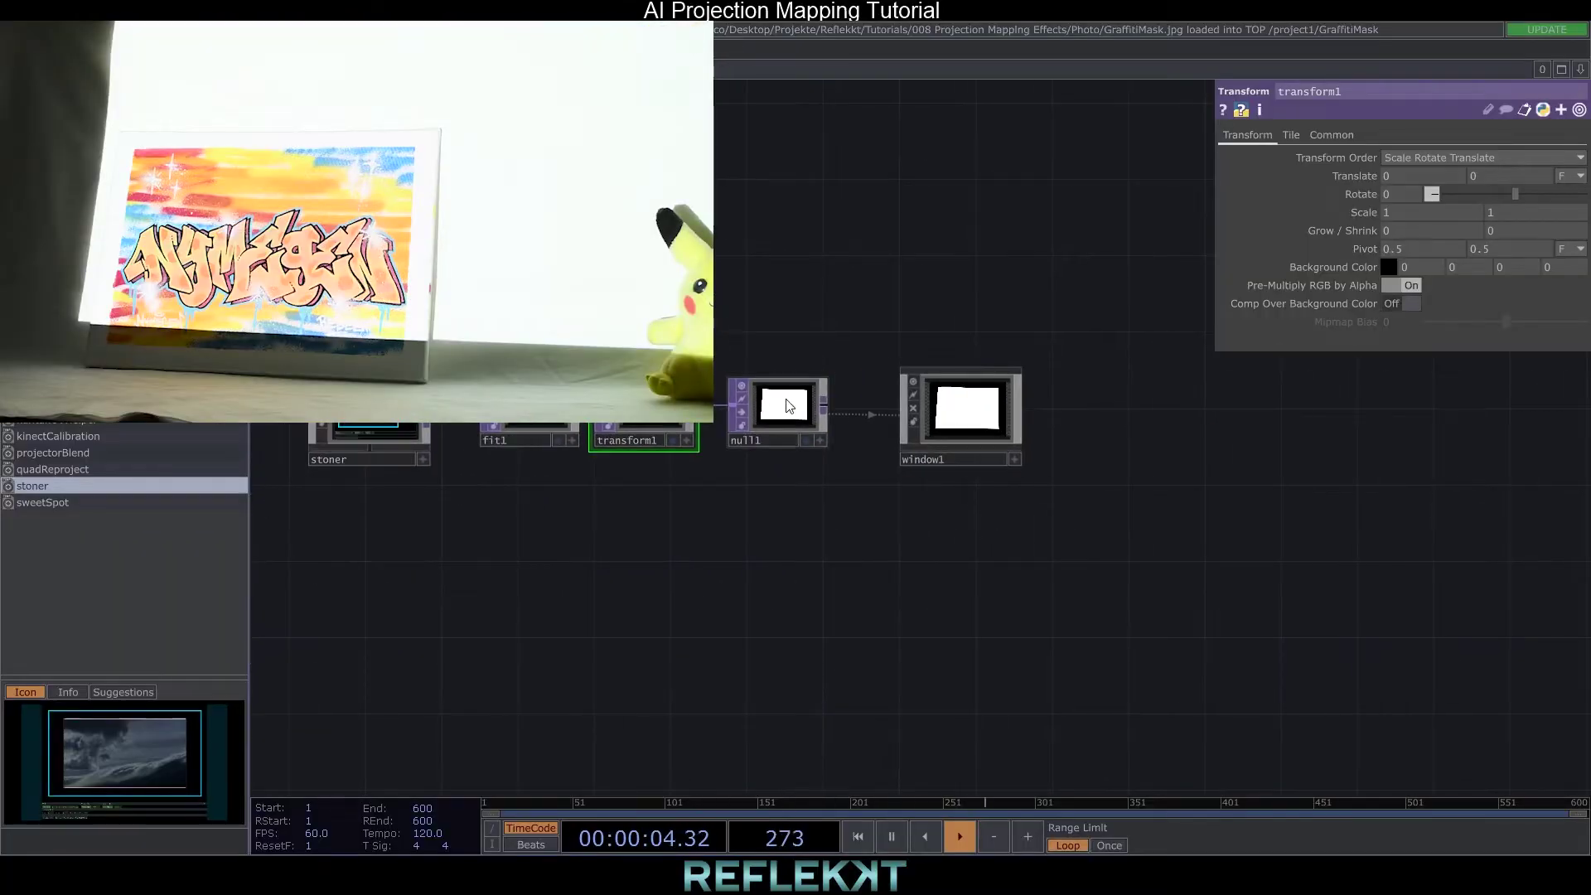
Align the projected mask to the graffiti canvas with transform1: scale about 0.429, rotate 1, translate about -0.183 and -0.243
middle_click_drag(1362, 213, 1316, 213)
middle_click_drag(1406, 193, 1267, 194)
mouse_move(1499, 176)
middle_mouse_down()
mouse_move(1474, 194)
mouse_move(1484, 159)
mouse_move(1520, 181)
mouse_move(1437, 172)
mouse_move(1489, 201)
middle_mouse_up()
middle_click_drag(1361, 217, 1414, 212)
mouse_move(1504, 176)
middle_mouse_down()
mouse_move(1512, 212)
mouse_move(1508, 174)
middle_mouse_up()
middle_click_drag(1344, 209, 1510, 145)
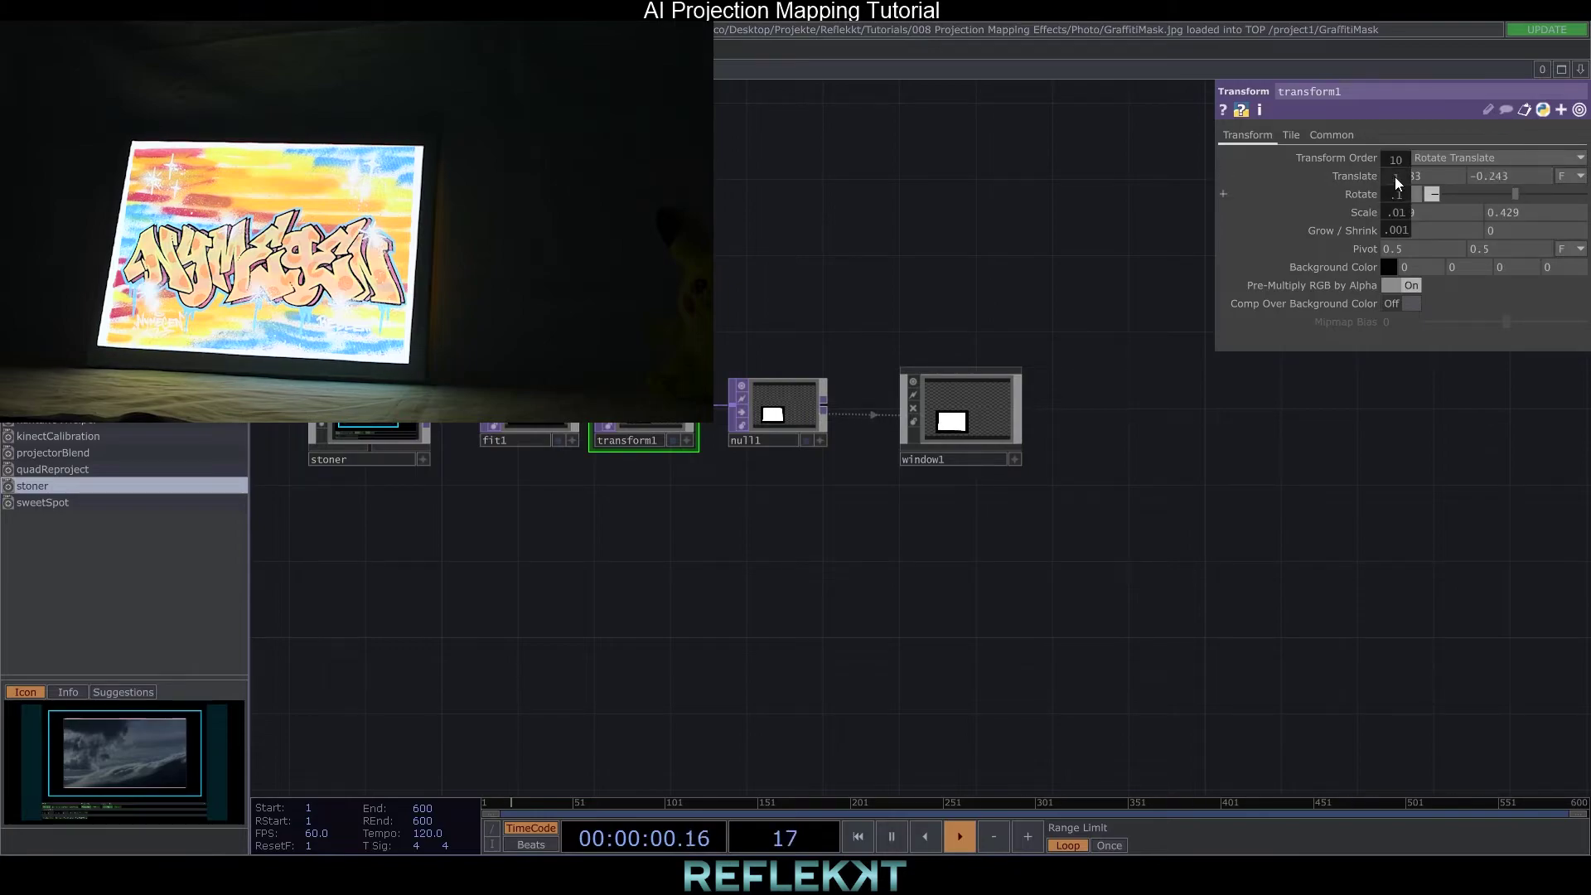
middle_click_drag(1396, 177, 1401, 177)
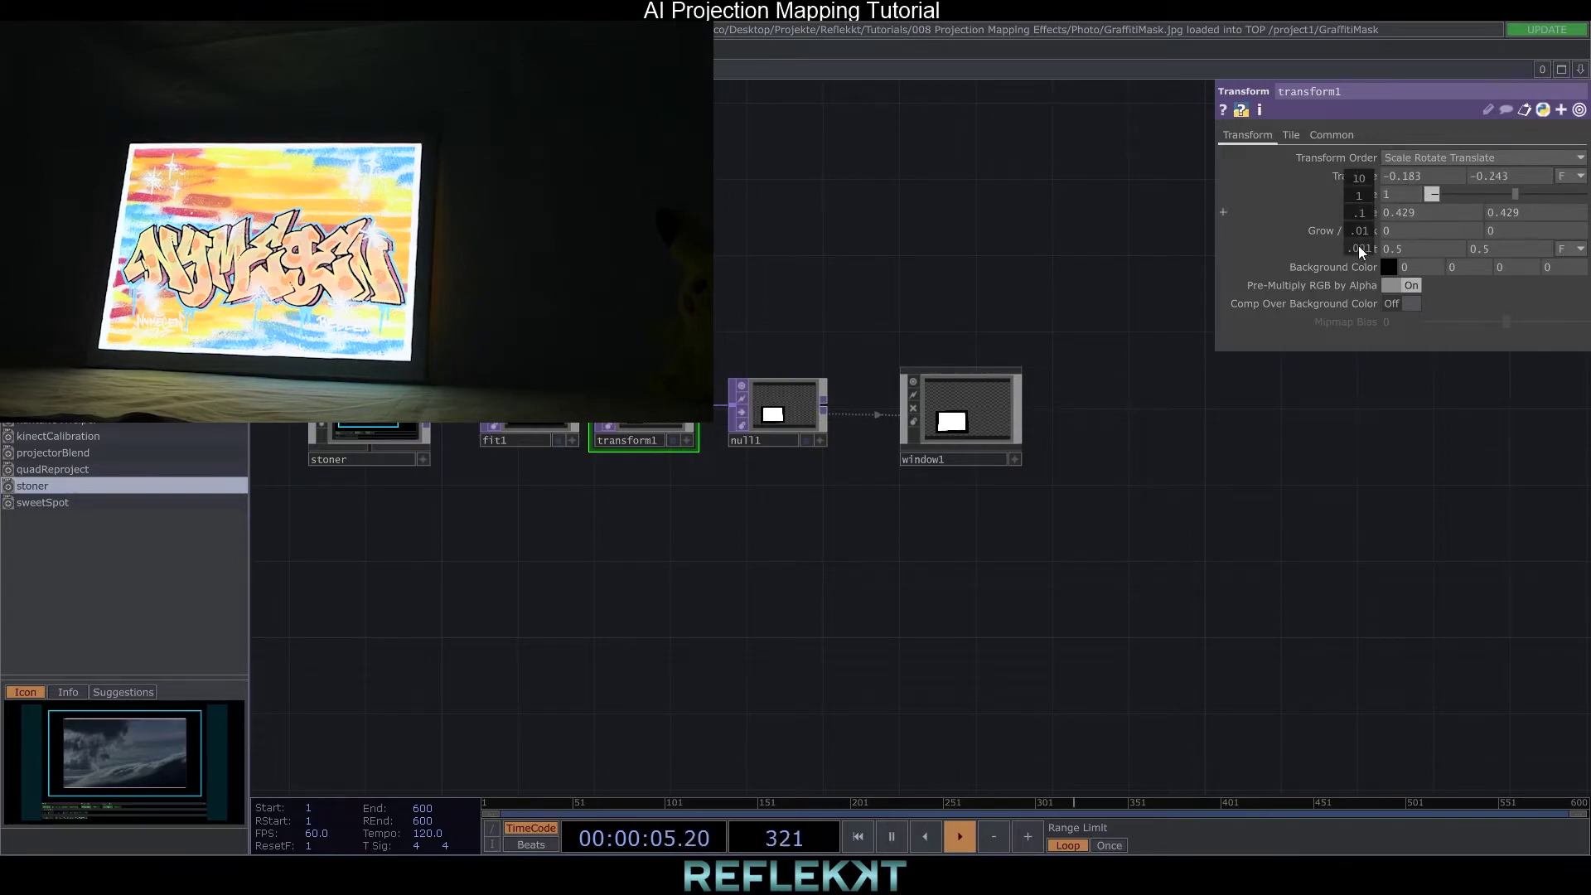
middle_click_drag(1359, 245, 1353, 189)
middle_click_drag(1360, 251, 1361, 182)
left_click_drag(757, 289, 1092, 258)
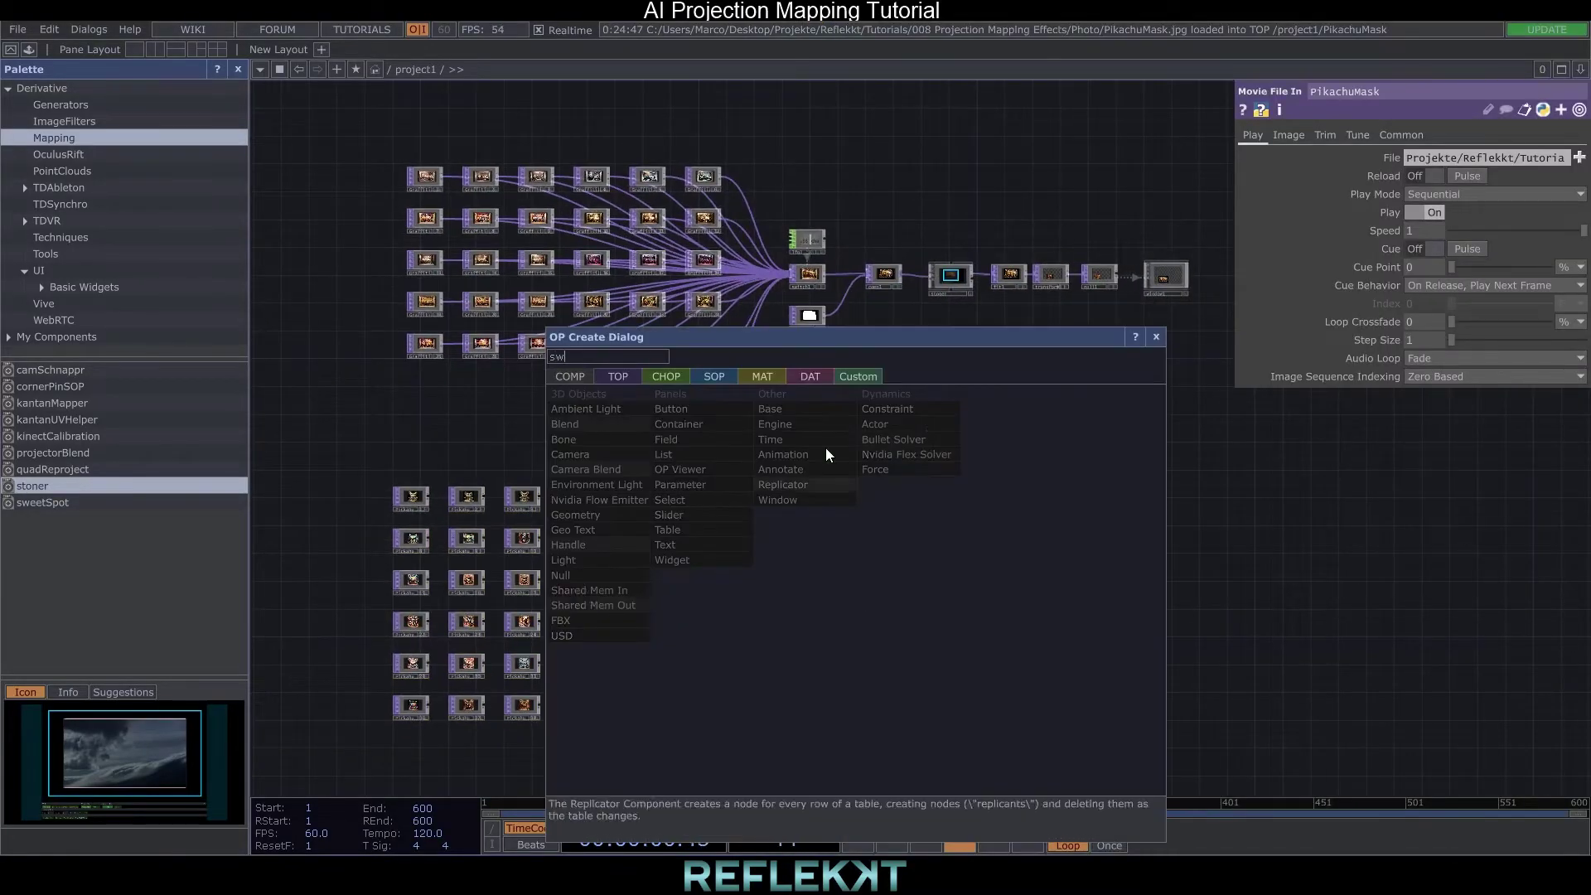
Add a Switch TOP beside the Pikachu images and wire all of the images into it
left_click(617, 376)
left_click(984, 423)
left_click(855, 604)
right_click_drag(387, 466, 797, 700)
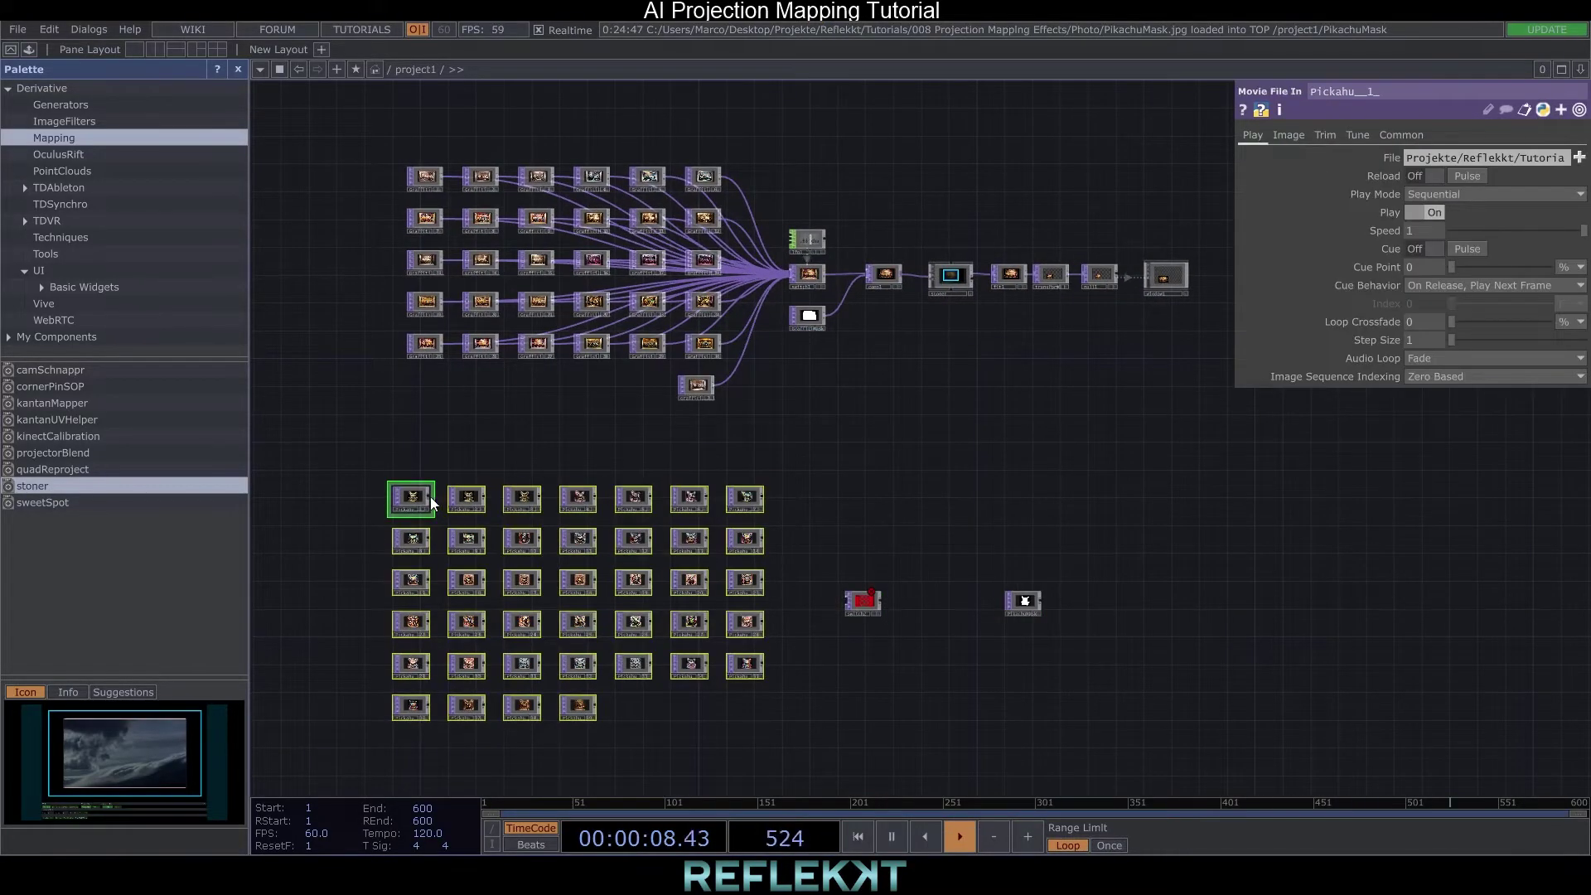
left_click_drag(431, 503, 845, 600)
Add an LFO CHOP above the Pikachu Switch
scroll(823, 479, "up", 6)
key("Tab")
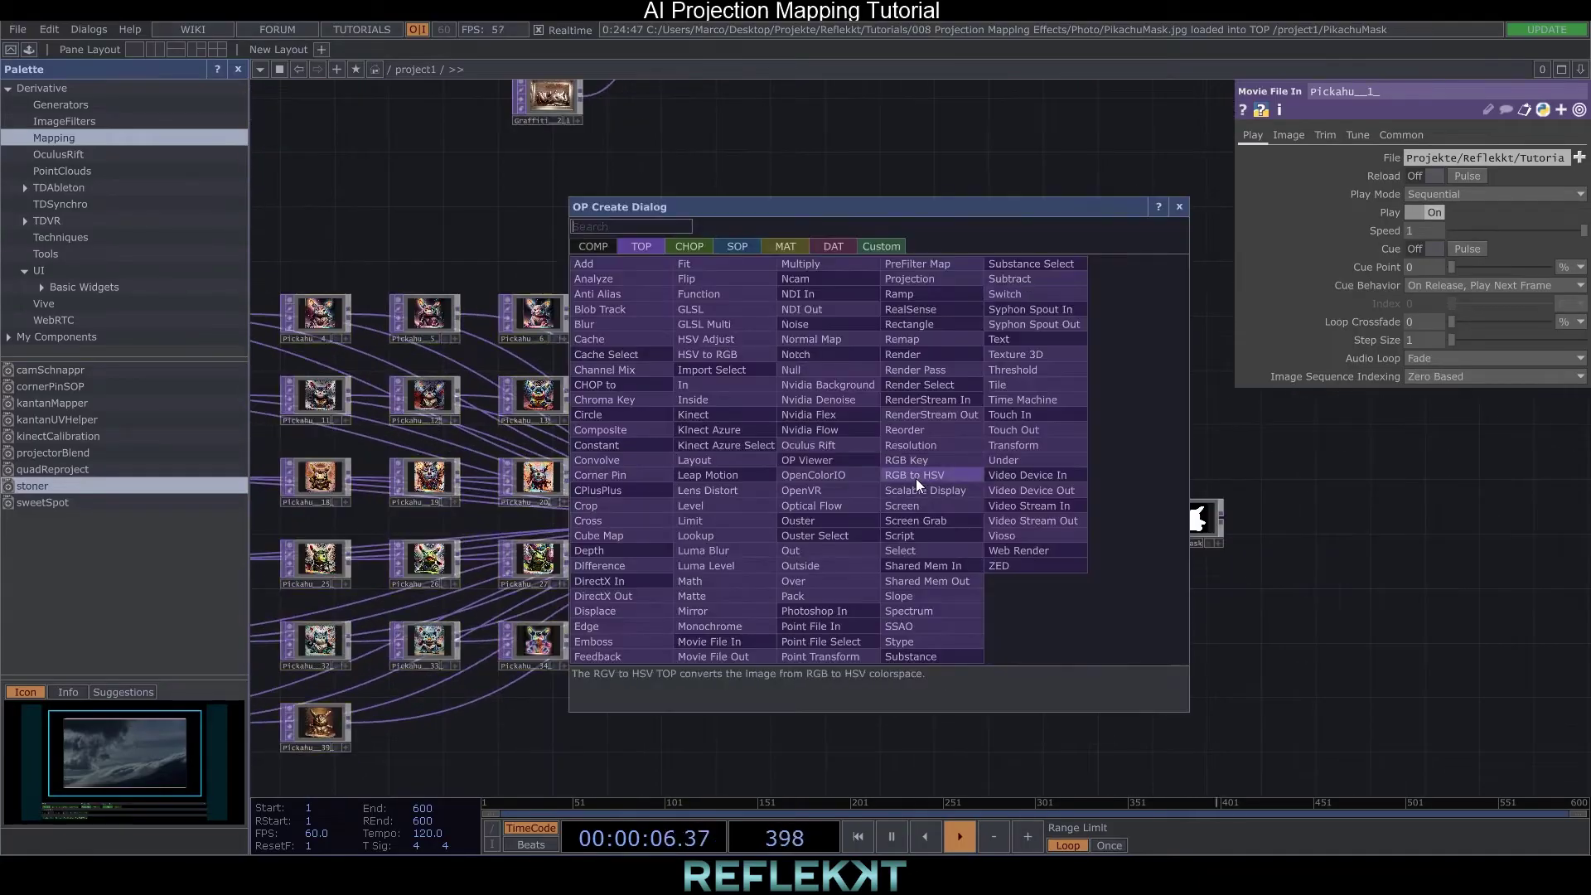
left_click(690, 246)
left_click(809, 651)
left_click(875, 431)
left_click_drag(846, 344, 1072, 306)
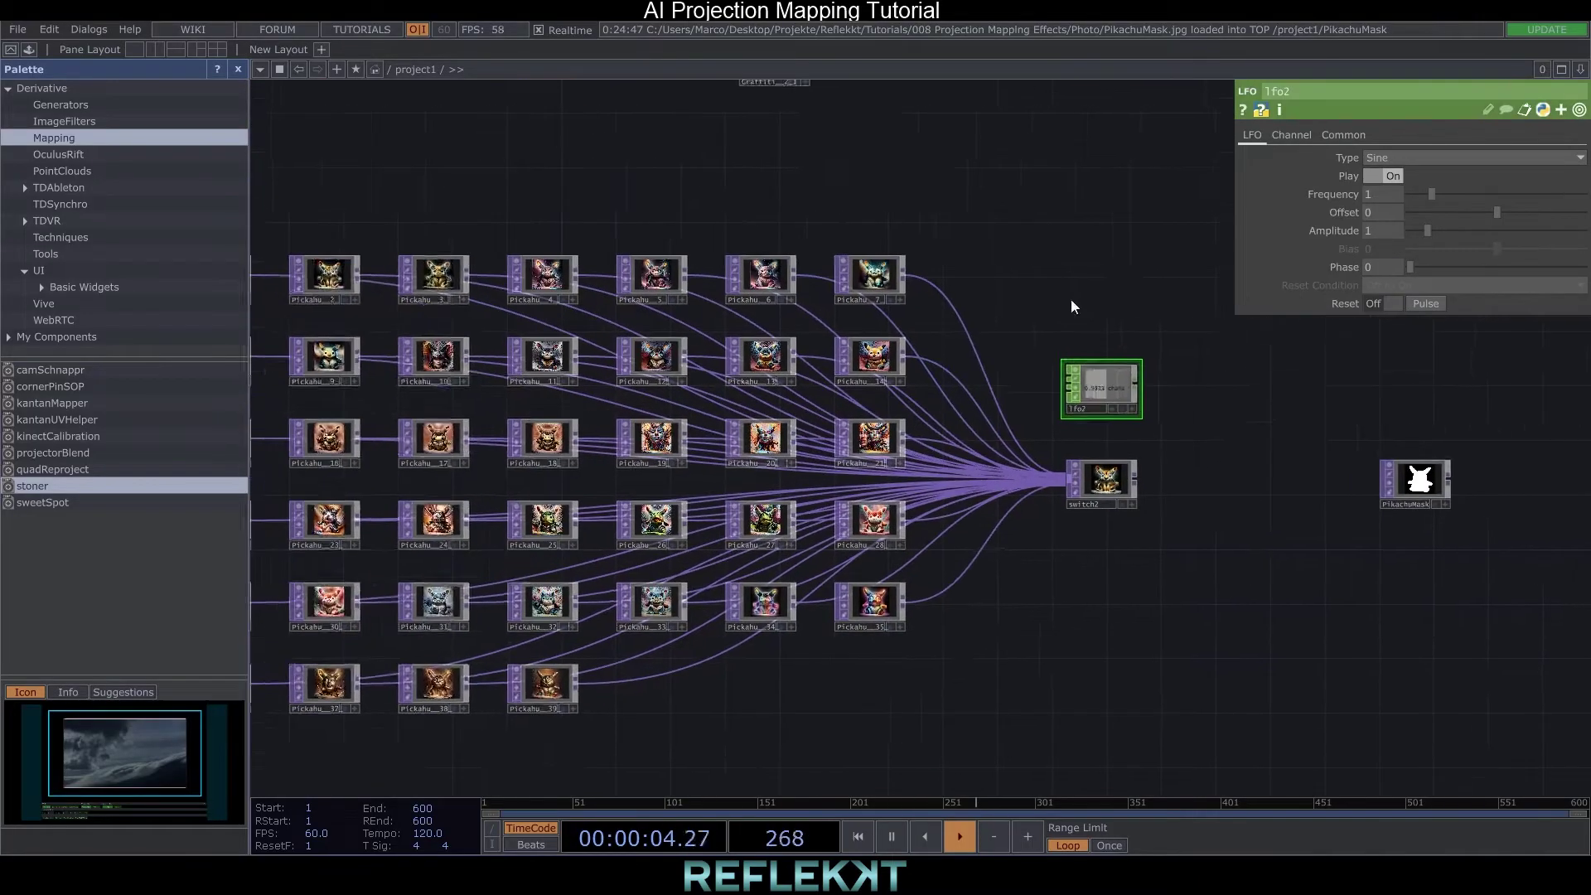
Set the new LFO's type to Ramp and its amplitude to 39
scroll(1071, 306, "down", 3)
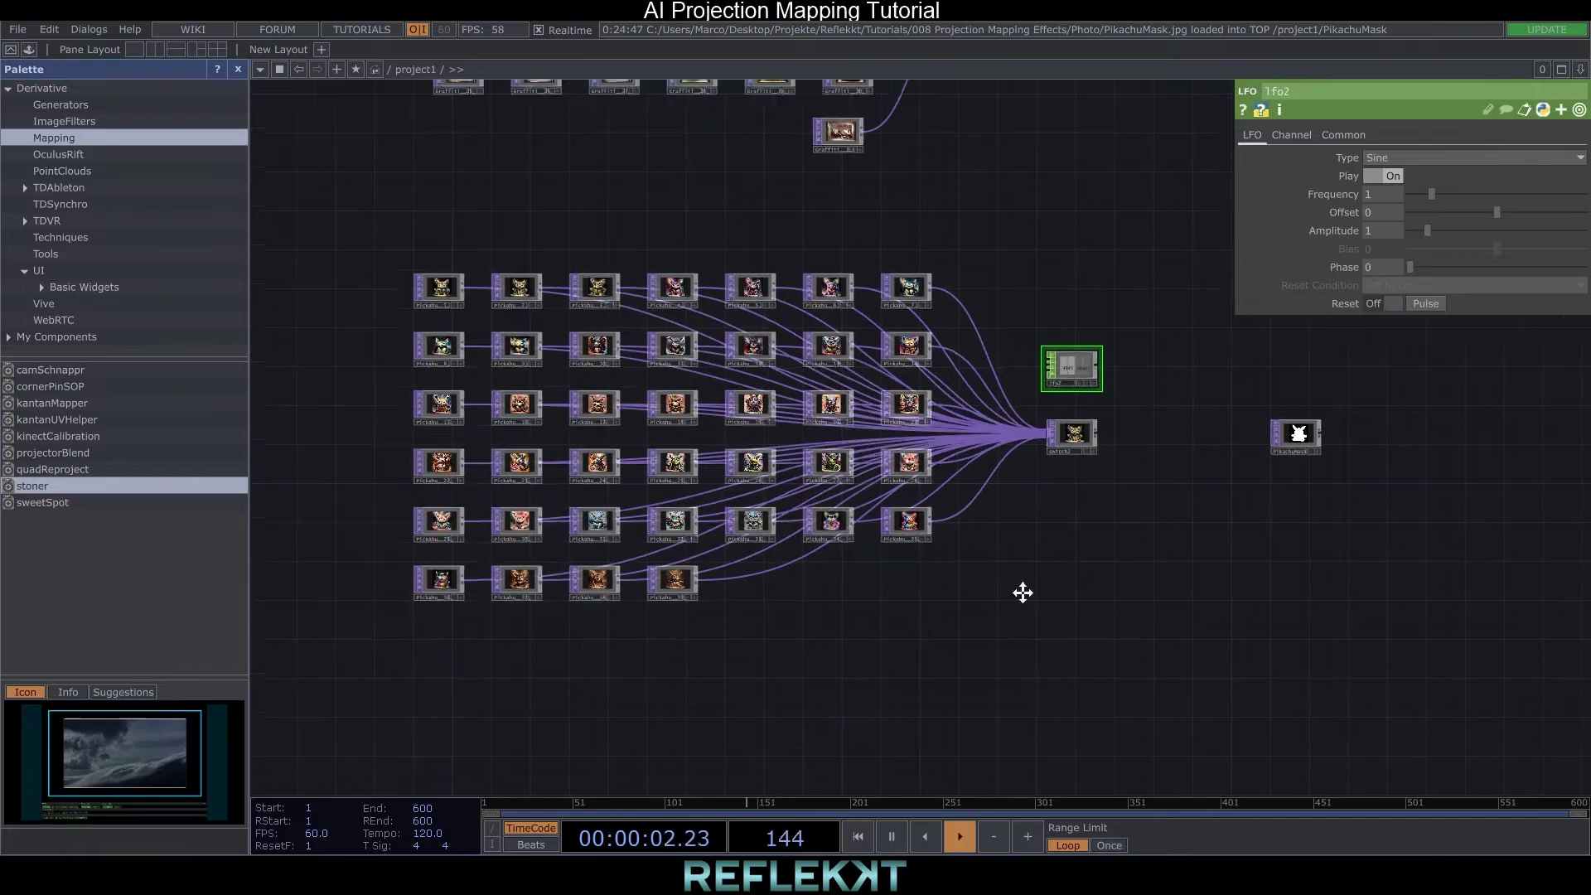
scroll(1266, 473, "up", 3)
left_click(1405, 160)
left_click(1385, 224)
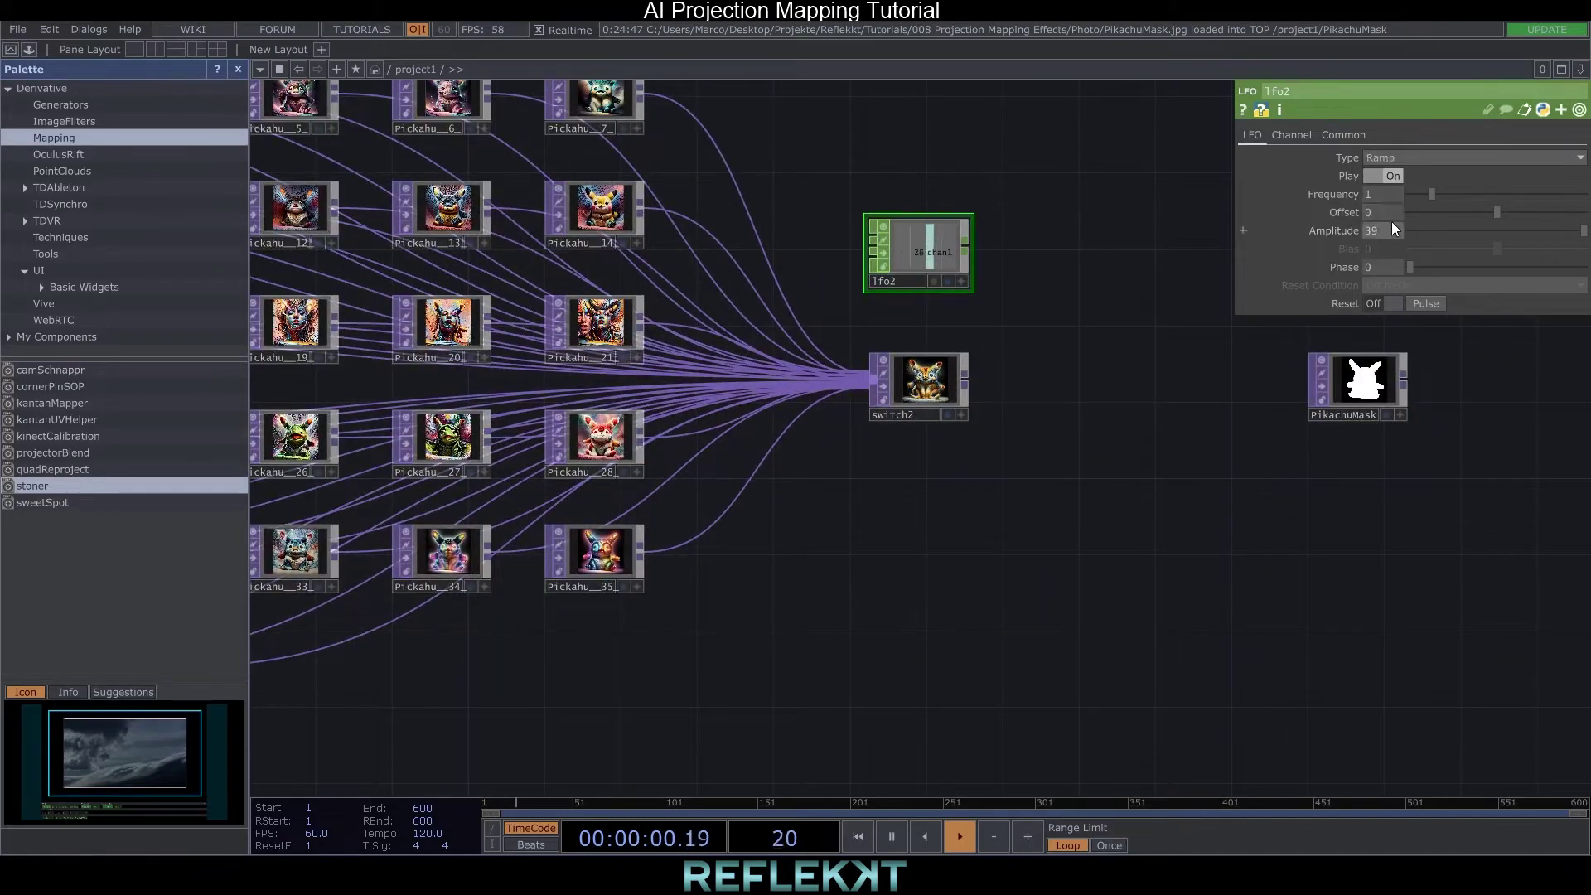
Duplicate the Pikachu image feeding the Switch's first input, Pickahu__2_, and wire the copy in as its last input
left_click(921, 385)
scroll(958, 221, "down", 3)
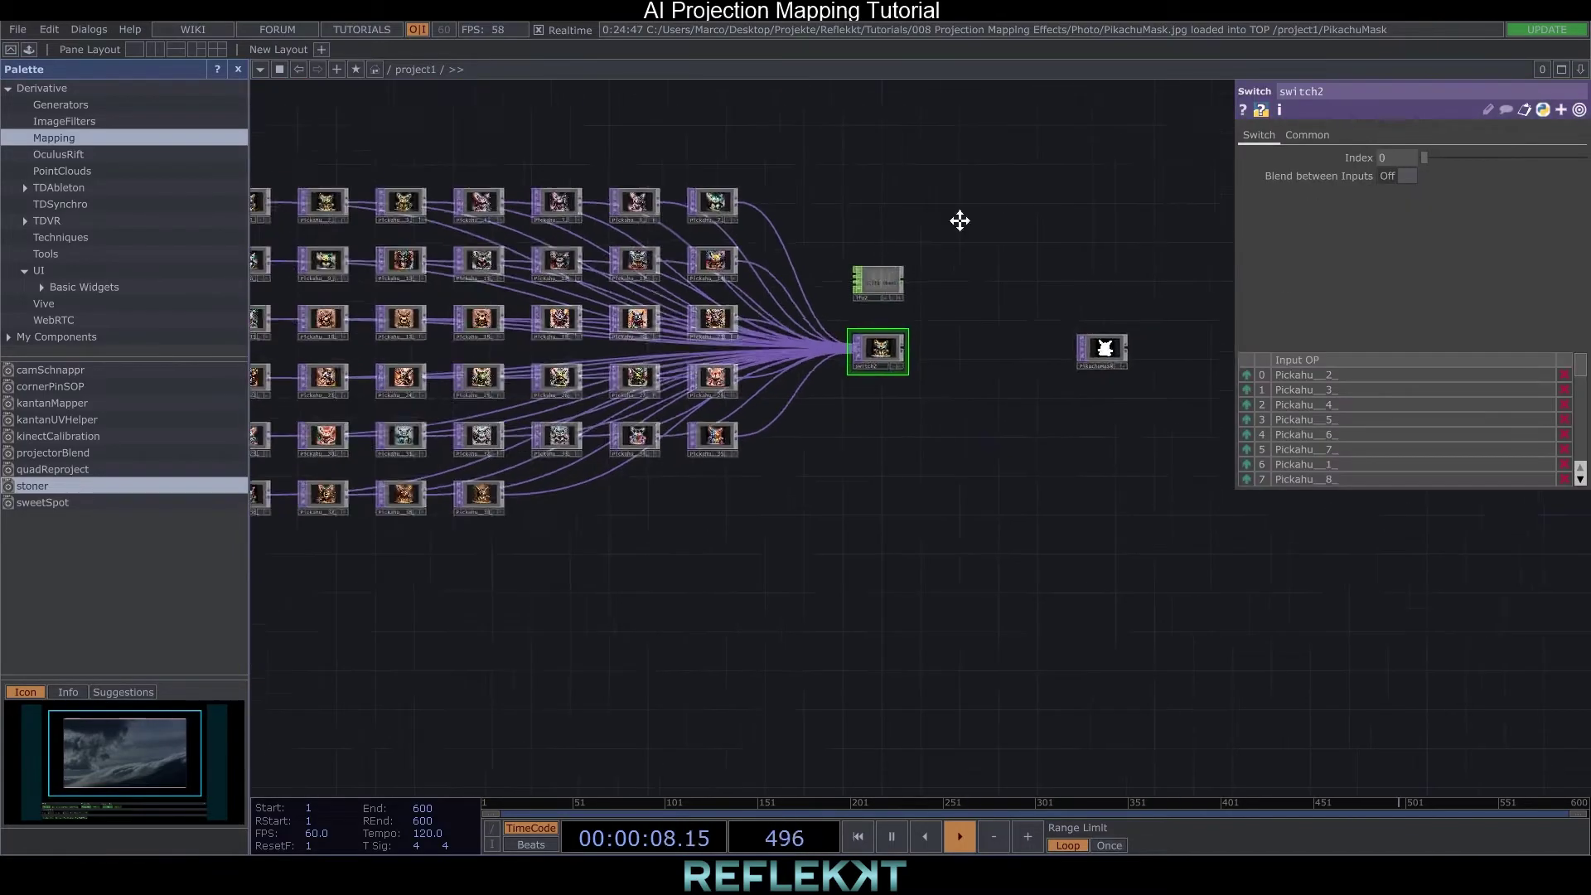
scroll(483, 243, "up", 2)
left_click(430, 242)
key("ctrl+c")
key("ctrl+v")
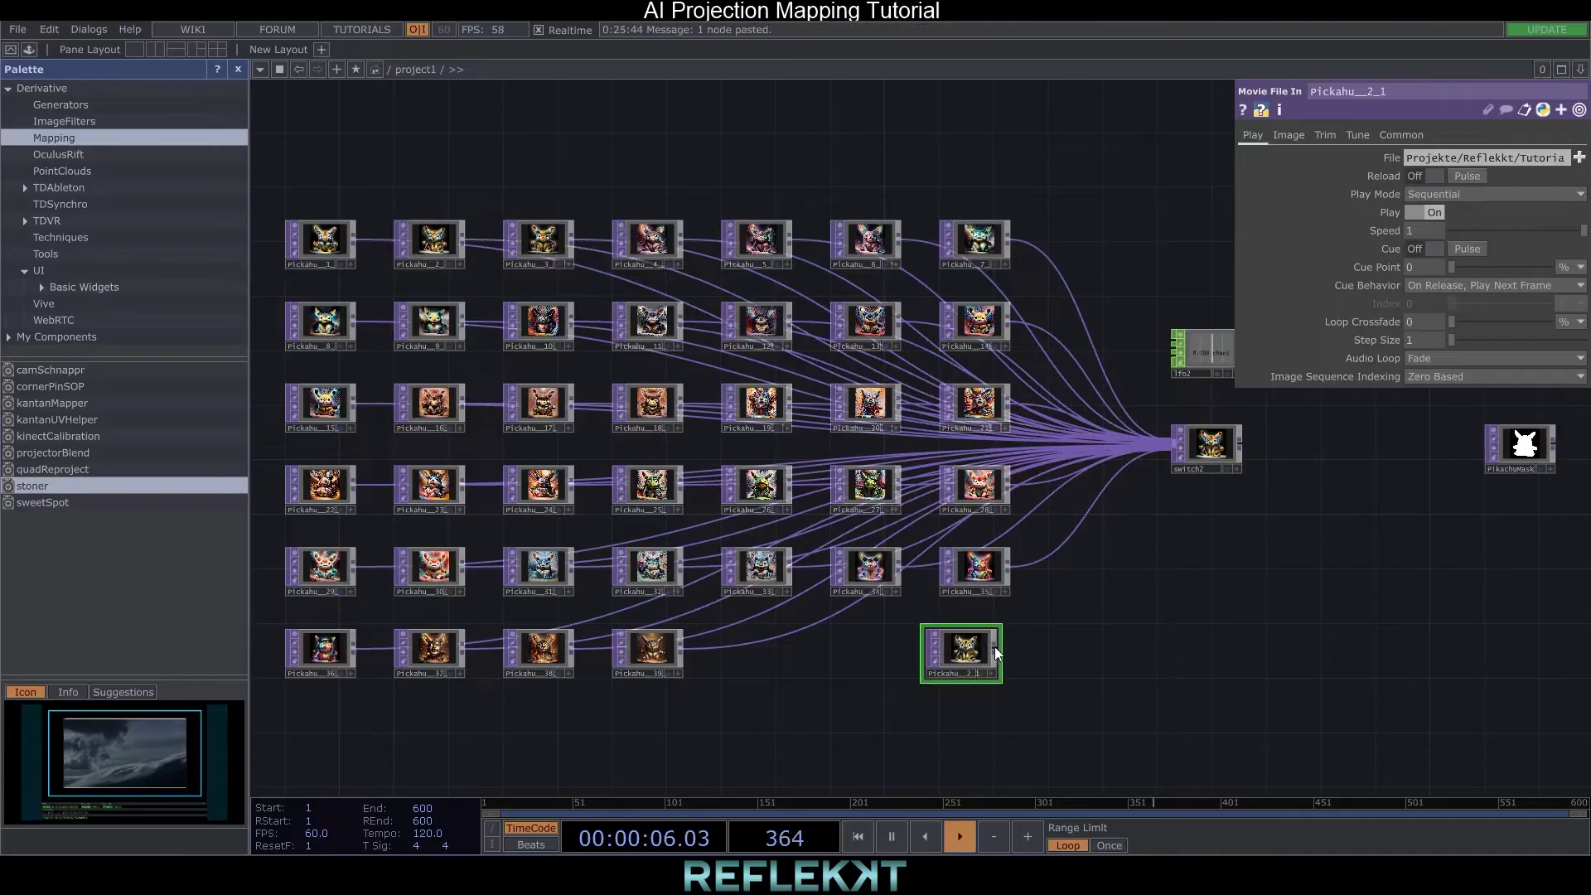
left_click(998, 653)
left_click_drag(997, 653, 1173, 446)
Drive the Pikachu Switch's index with the LFO channel and turn on blending between inputs
left_click_drag(1174, 567, 785, 586)
scroll(786, 585, "up", 3)
left_click(837, 415)
left_click(874, 314)
left_click_drag(852, 285, 1119, 233)
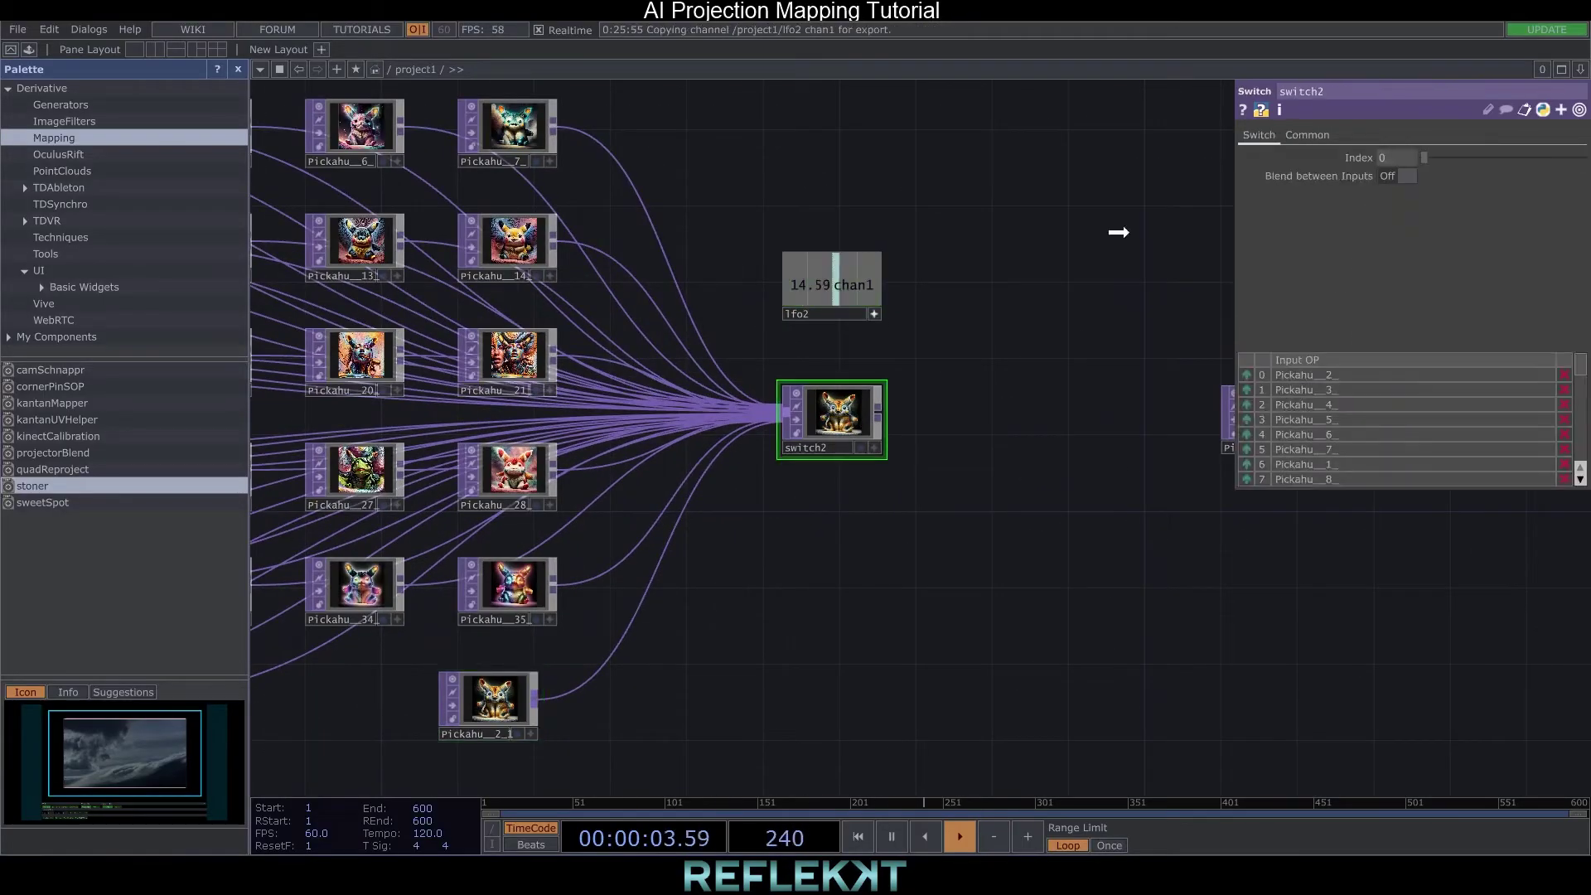
left_click(1396, 174)
scroll(853, 430, "up", 5)
scroll(774, 380, "down", 5)
Add a Composite TOP after the Pikachu Switch and wire PikachuMask, placed below the Switch, into it
left_click_drag(978, 464, 887, 492)
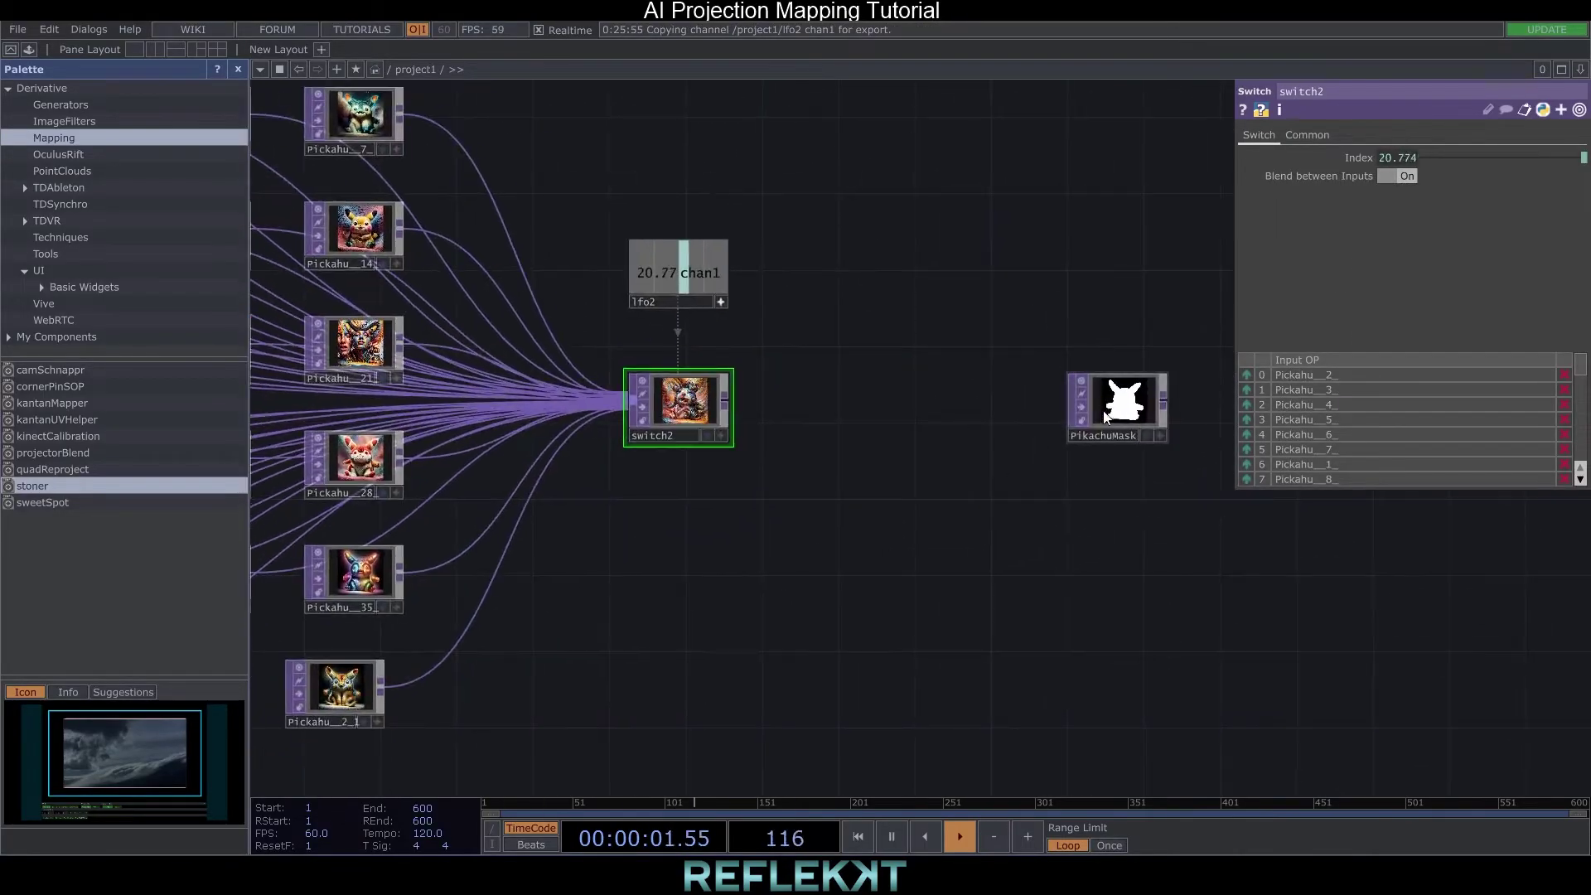
left_click_drag(1117, 401, 859, 404)
right_click(726, 403)
left_click(464, 406)
left_click(915, 401)
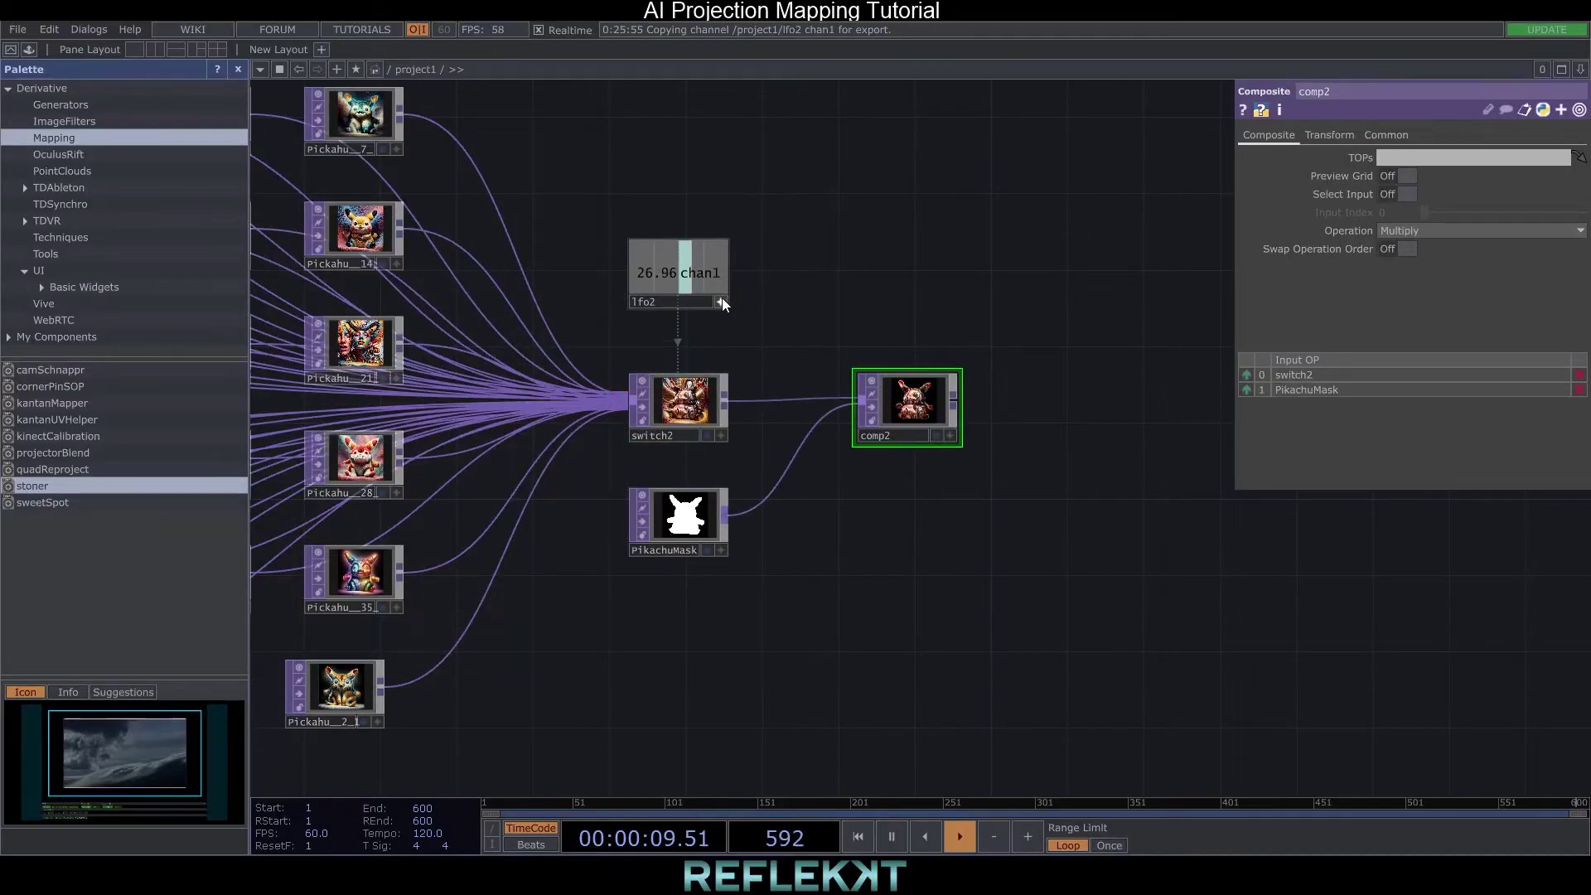
left_click(721, 301)
Place a second stoner mapping component after the Pikachu composite and feed the composite into it
scroll(944, 249, "down", 3)
left_click_drag(944, 248, 755, 350)
left_click_drag(33, 487, 848, 461)
left_click_drag(907, 429, 874, 468)
left_click_drag(763, 454, 830, 461)
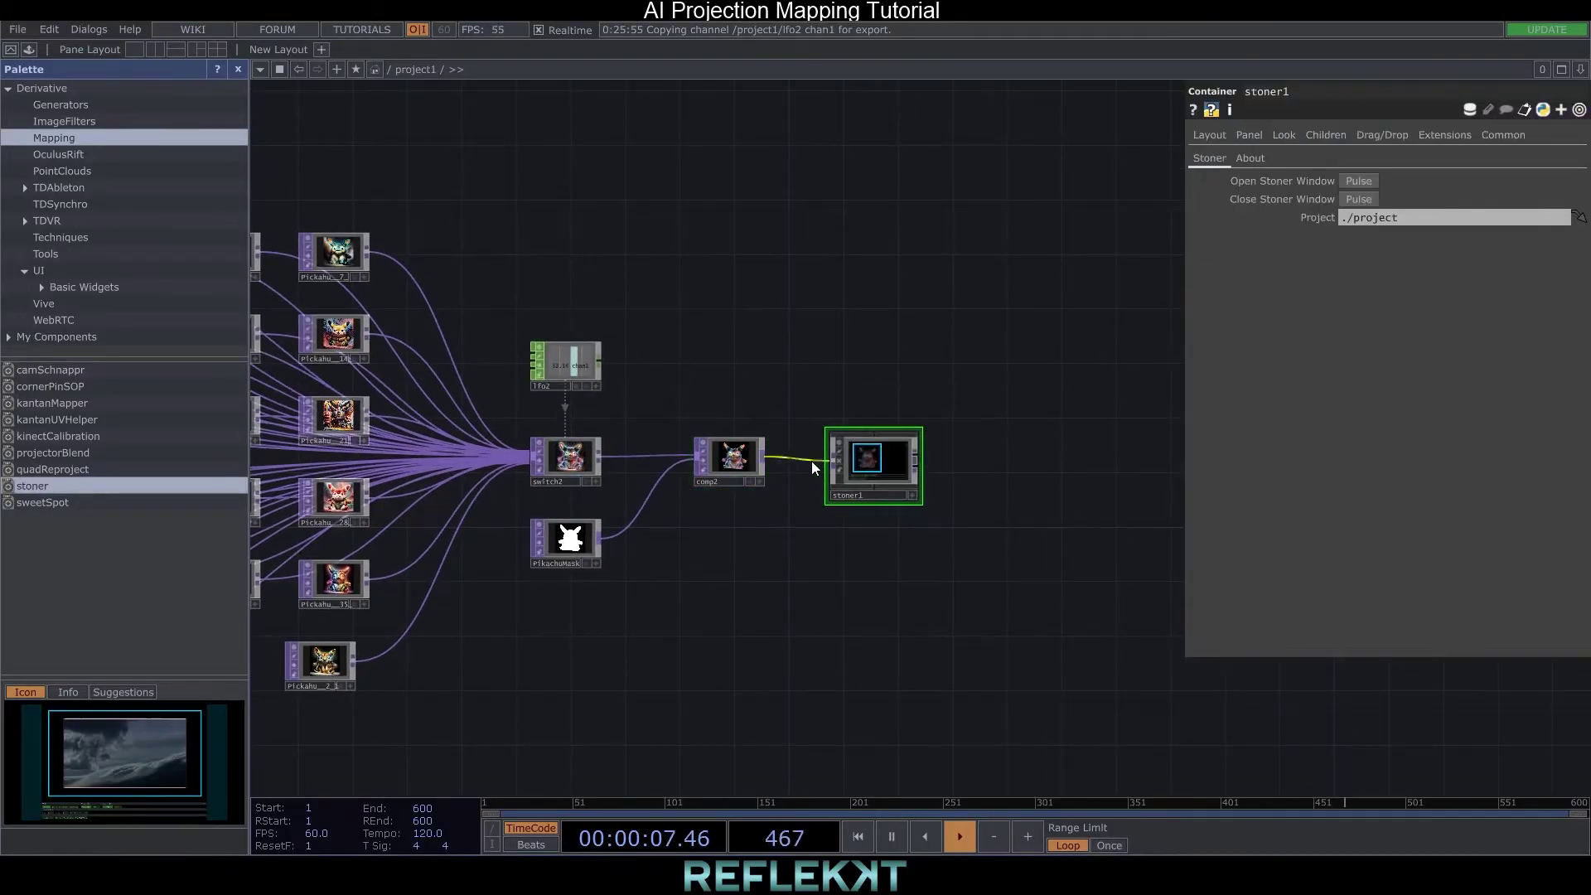
Add a Fit TOP after the second stoner component with a custom output resolution
left_click_drag(953, 453, 830, 439)
right_click(795, 443)
left_click(617, 265)
left_click(866, 443)
left_click(1289, 135)
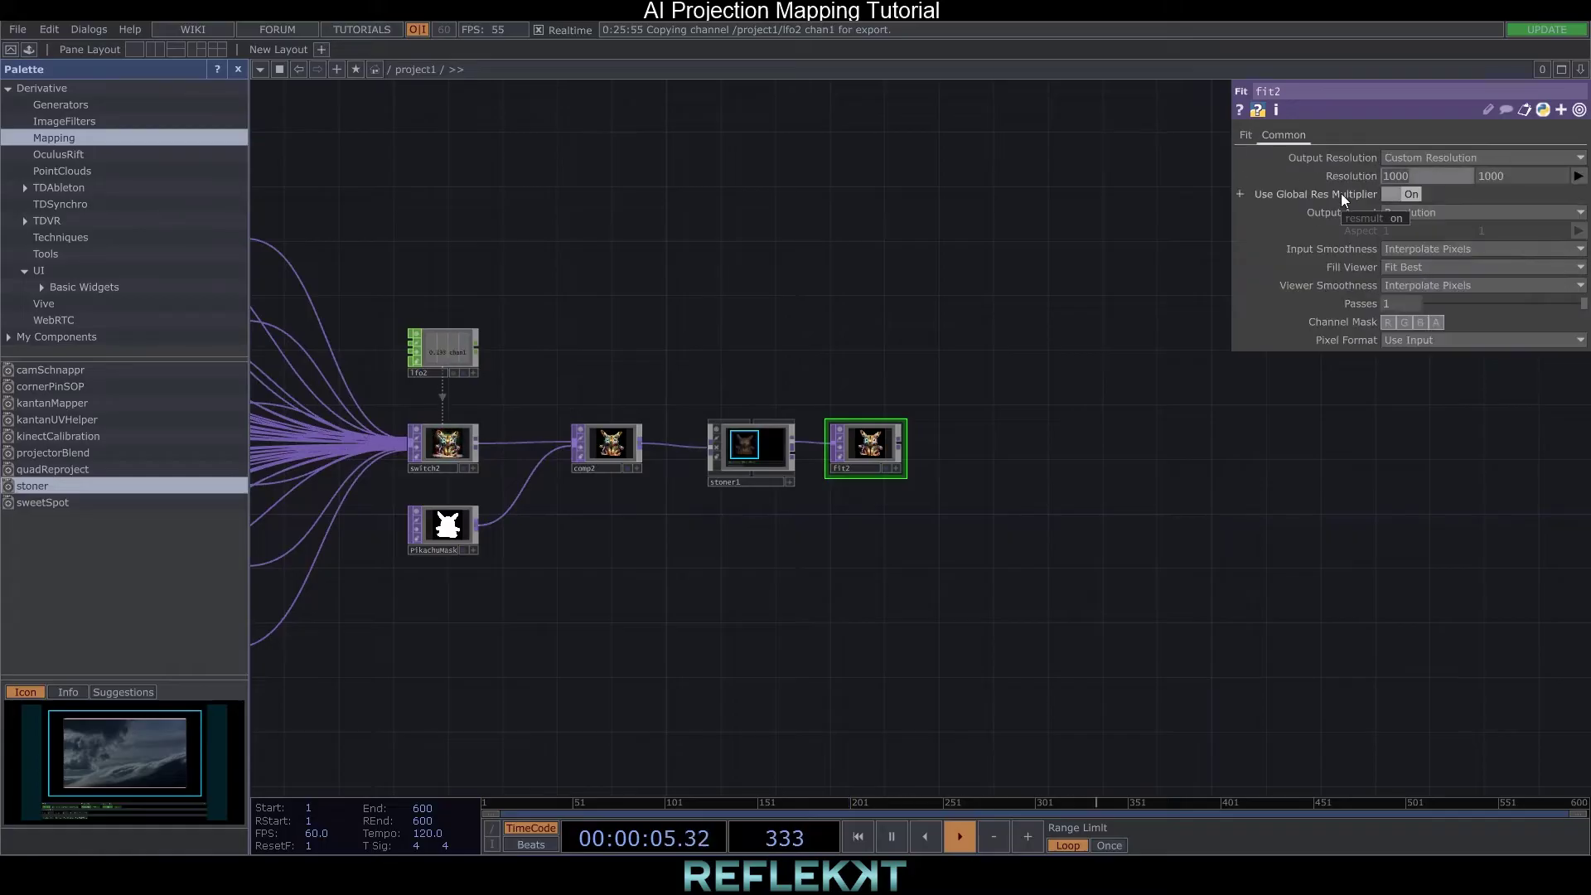
left_click(1245, 135)
Extend the Pikachu chain with a Transform TOP after the Fit and a Null TOP after that
left_click_drag(1010, 369, 829, 433)
right_click(720, 505)
left_click(856, 496)
left_click(811, 511)
right_click(843, 504)
left_click(755, 420)
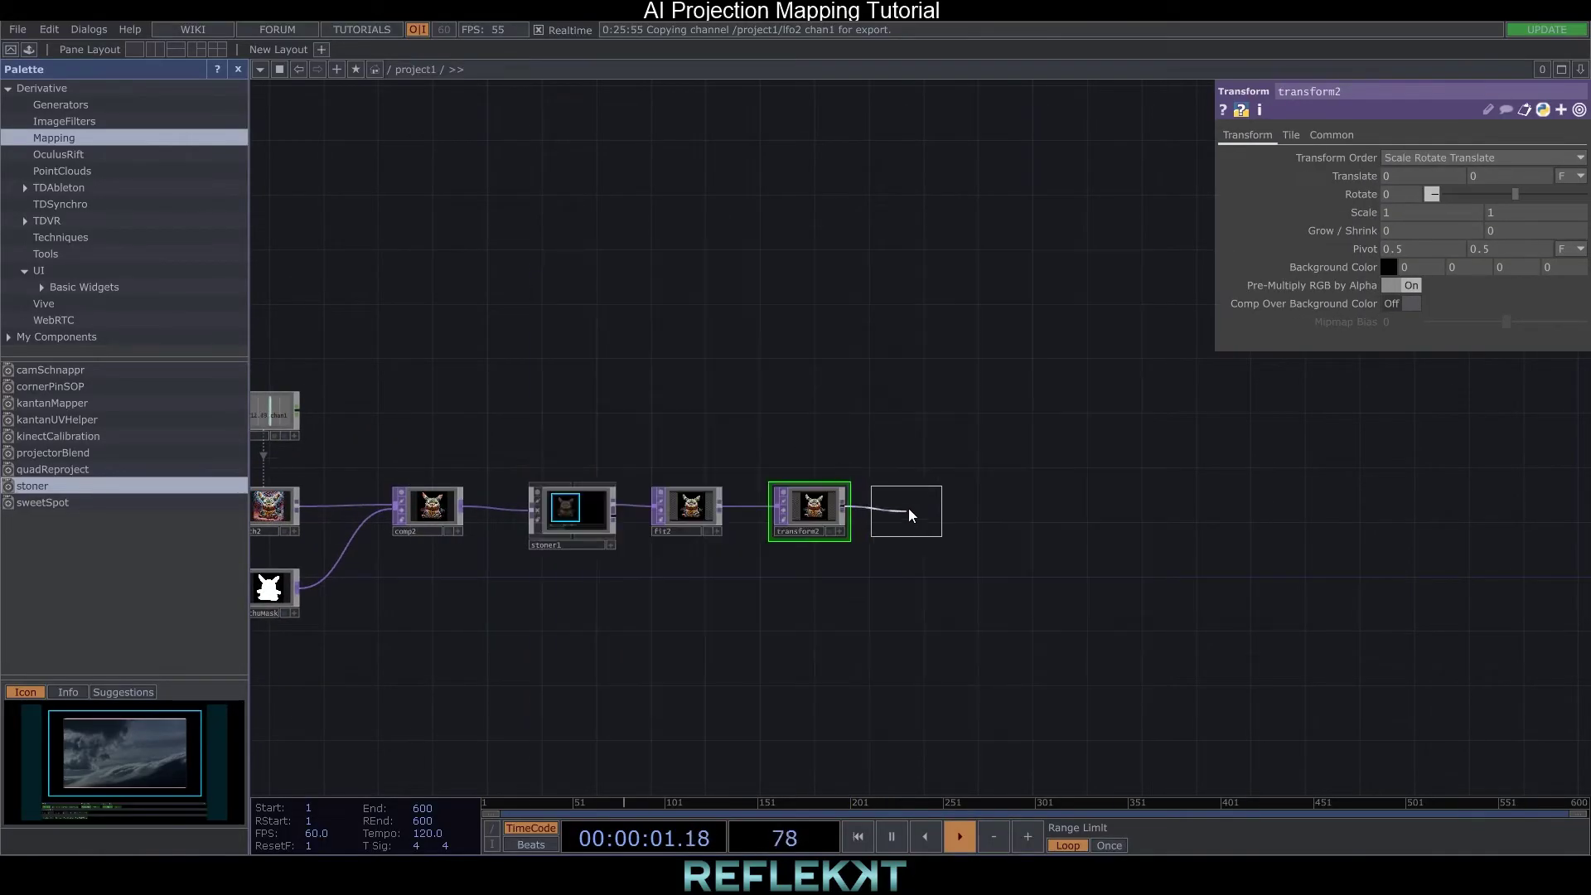
left_click(905, 508)
Move the Window COMP to a spot between the graffiti and Pikachu chains, past their Null TOPs
scroll(986, 377, "down", 3)
left_click_drag(986, 376, 831, 414)
scroll(832, 415, "down", 3)
scroll(857, 384, "up", 3)
left_click_drag(701, 96, 965, 357)
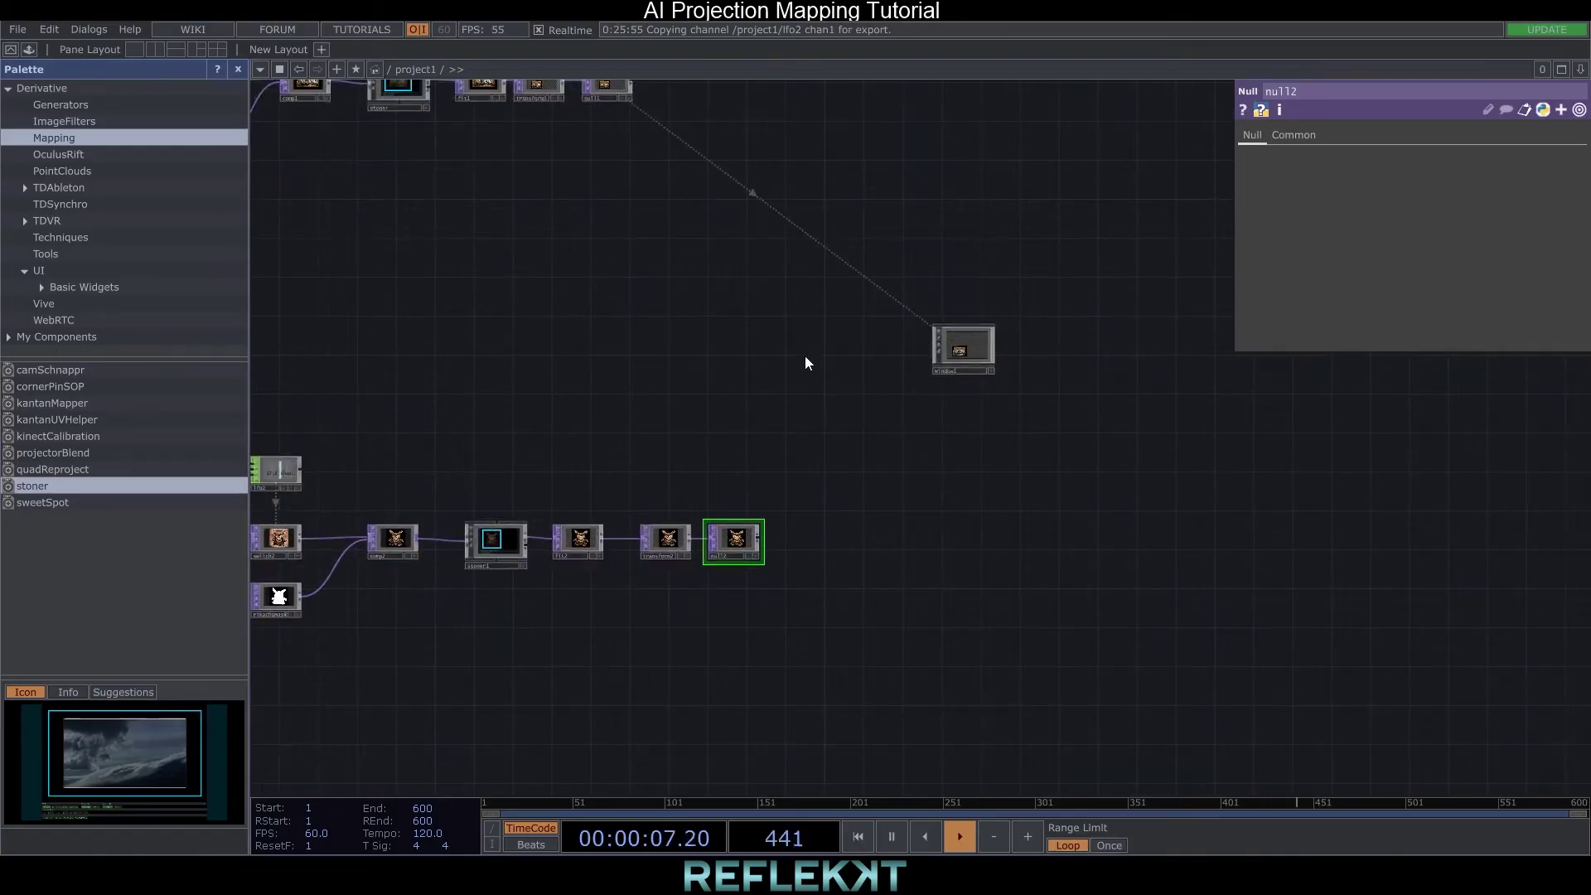
left_click_drag(792, 295, 819, 327)
Add a Composite TOP before the Window COMP and wire null1 and null2 into it
key("Tab")
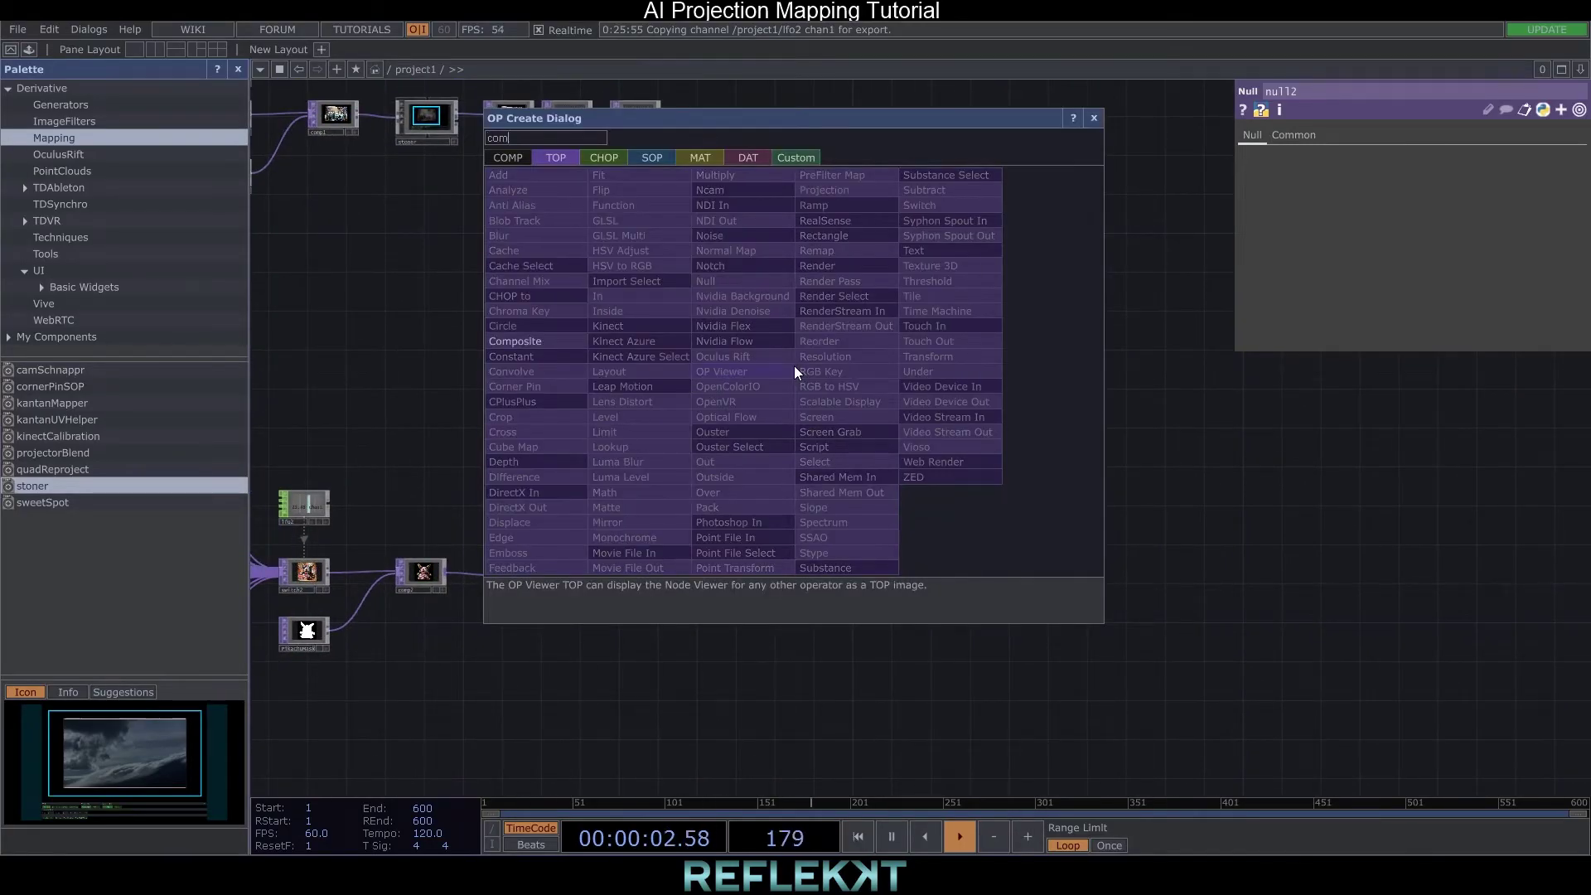
left_click(794, 370)
left_click(903, 402)
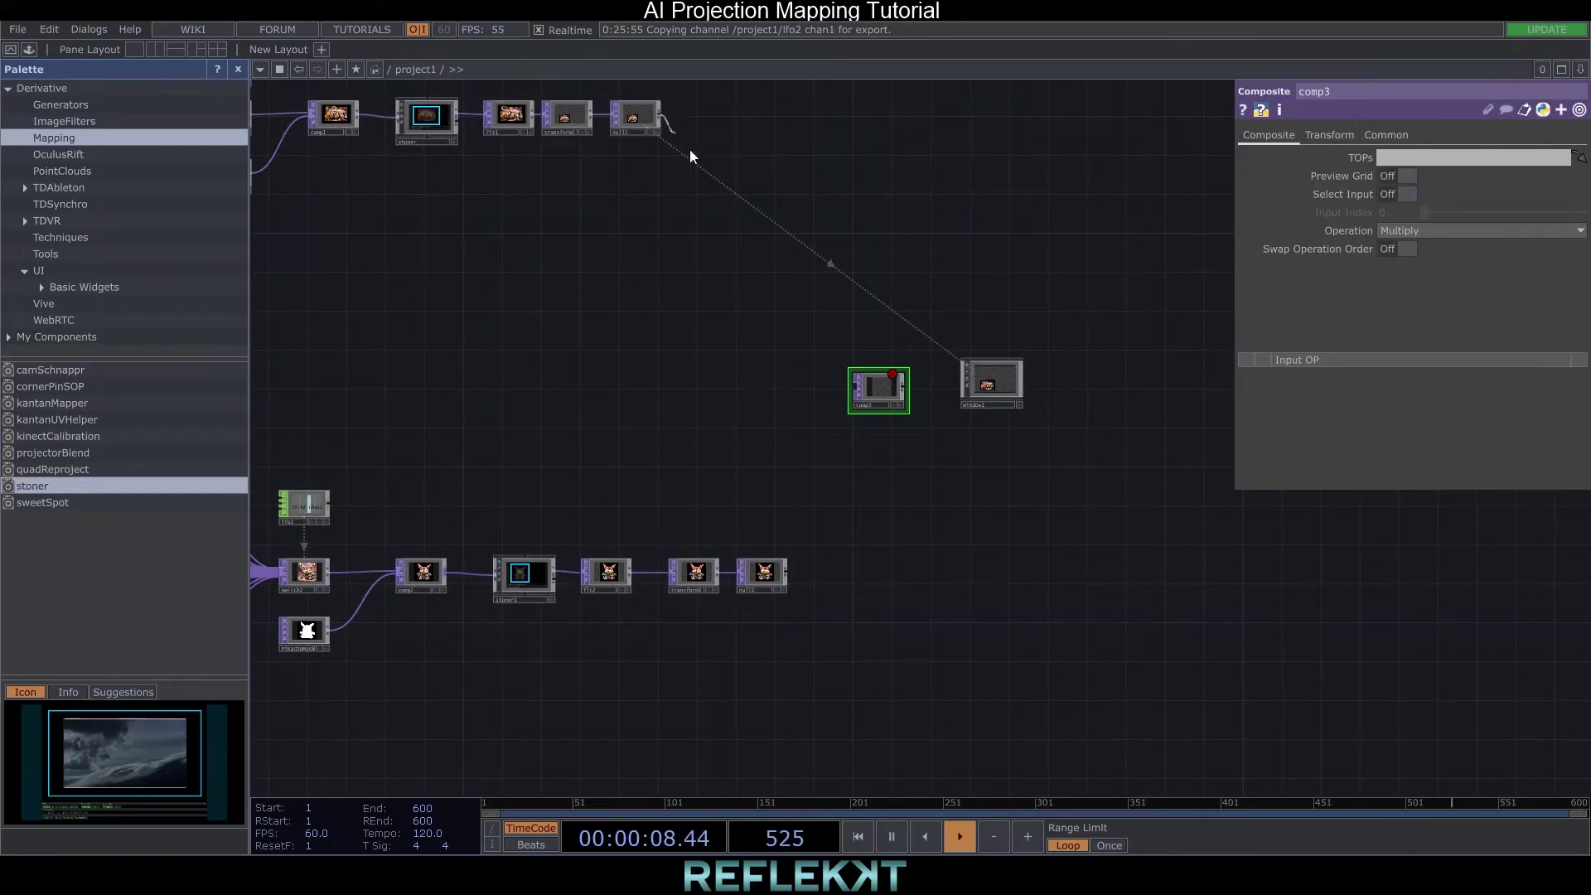
left_click_drag(690, 149, 854, 387)
left_click_drag(787, 572, 843, 396)
Set the operation of the Composite TOP that combines both chains to Add
scroll(832, 391, "up", 5)
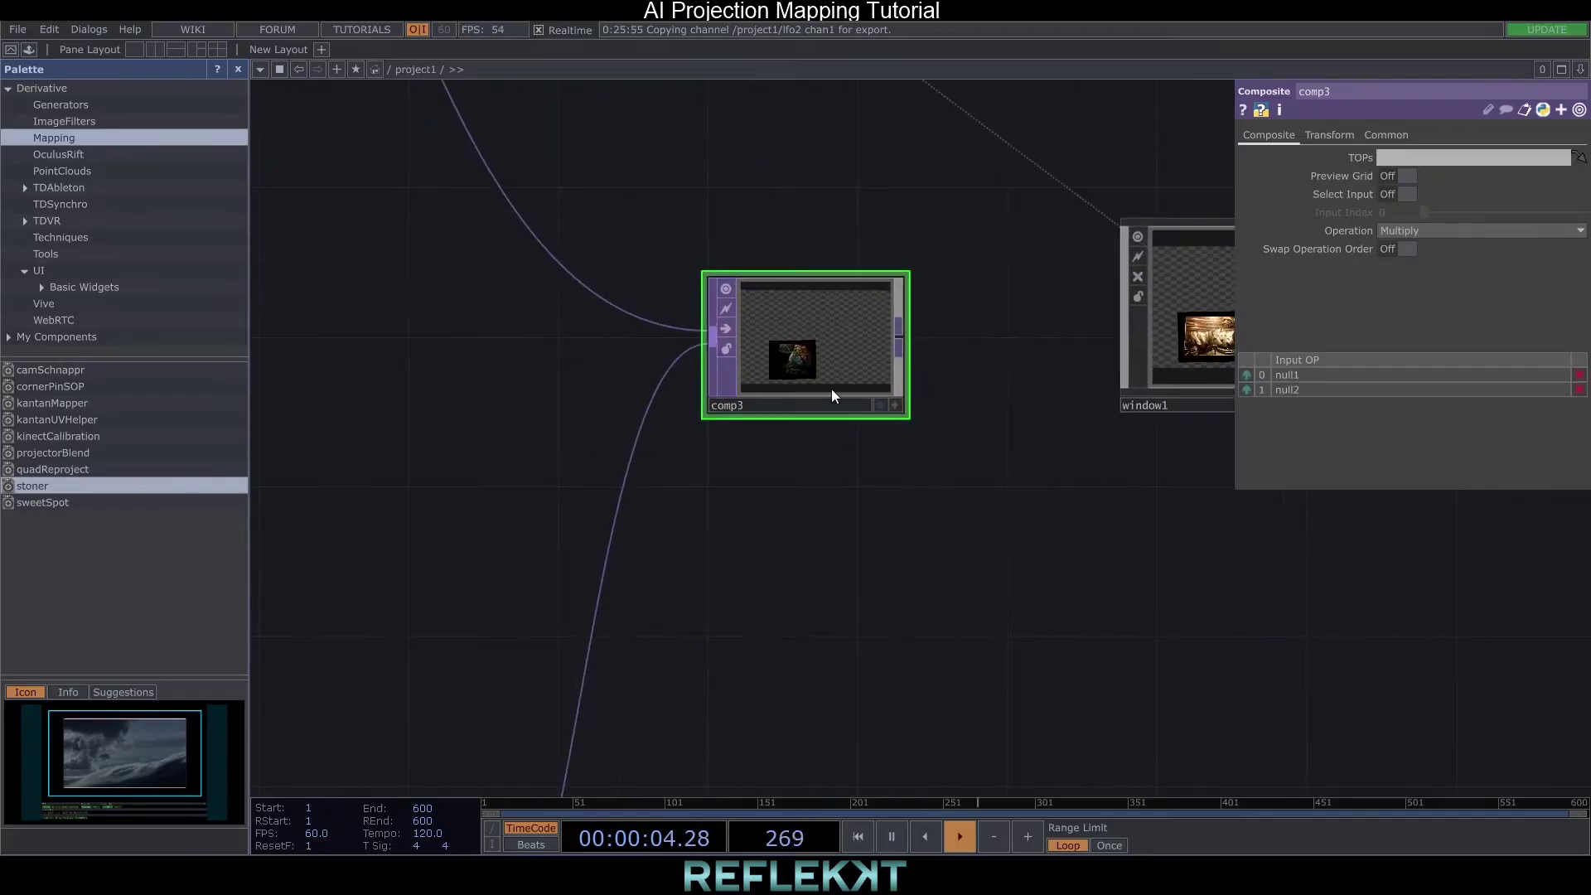
left_click(1410, 230)
left_click(1403, 248)
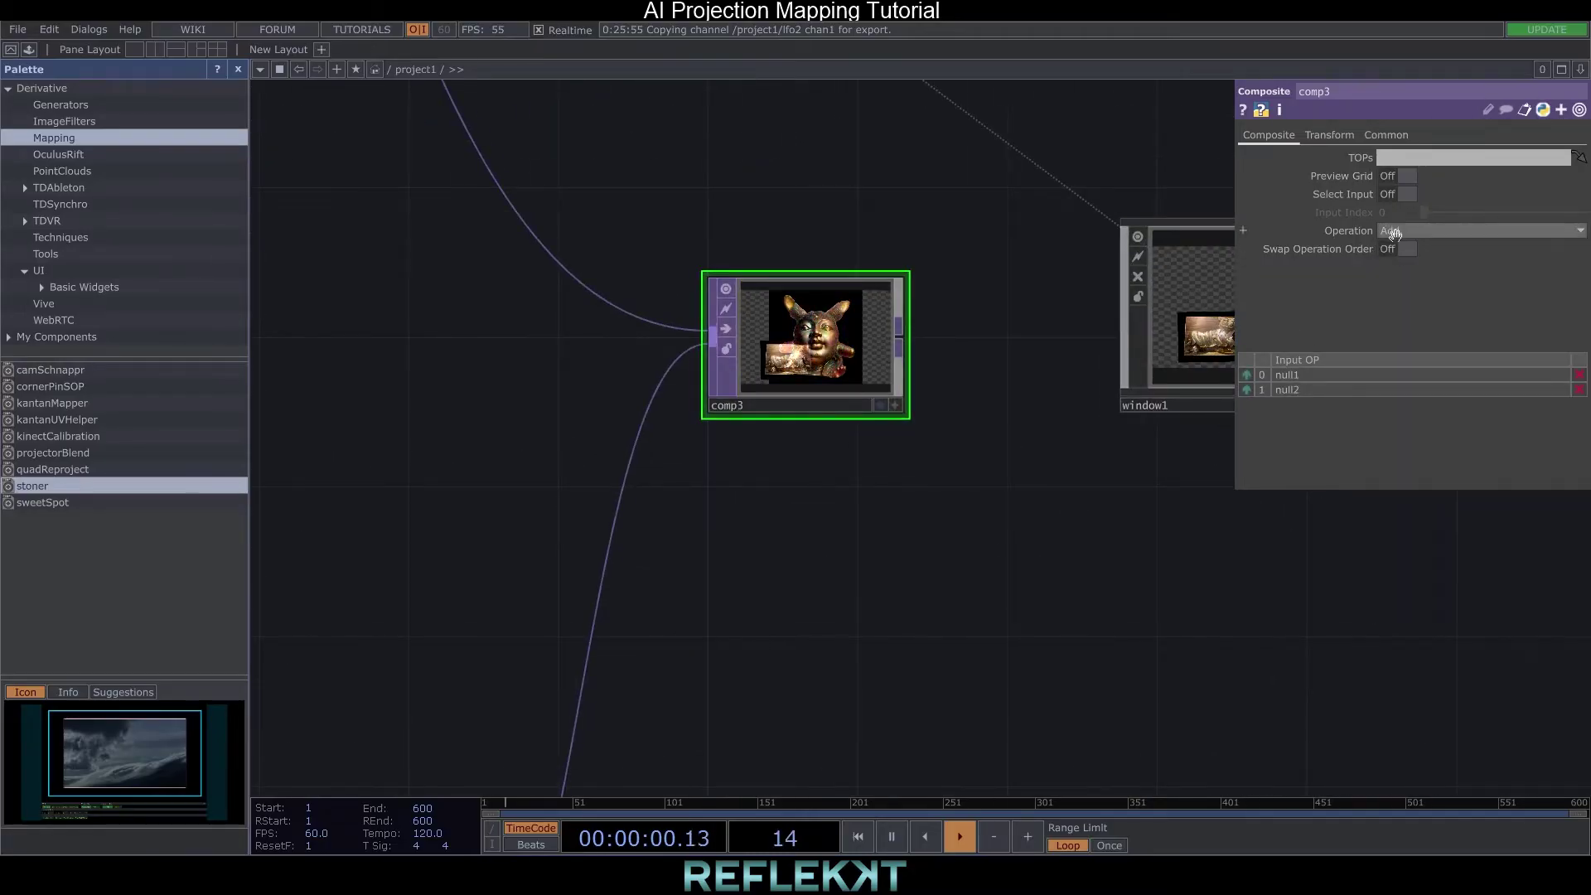
left_click(1409, 230)
left_click(1389, 264)
left_click(1406, 232)
left_click(1400, 248)
left_click_drag(870, 483, 747, 473)
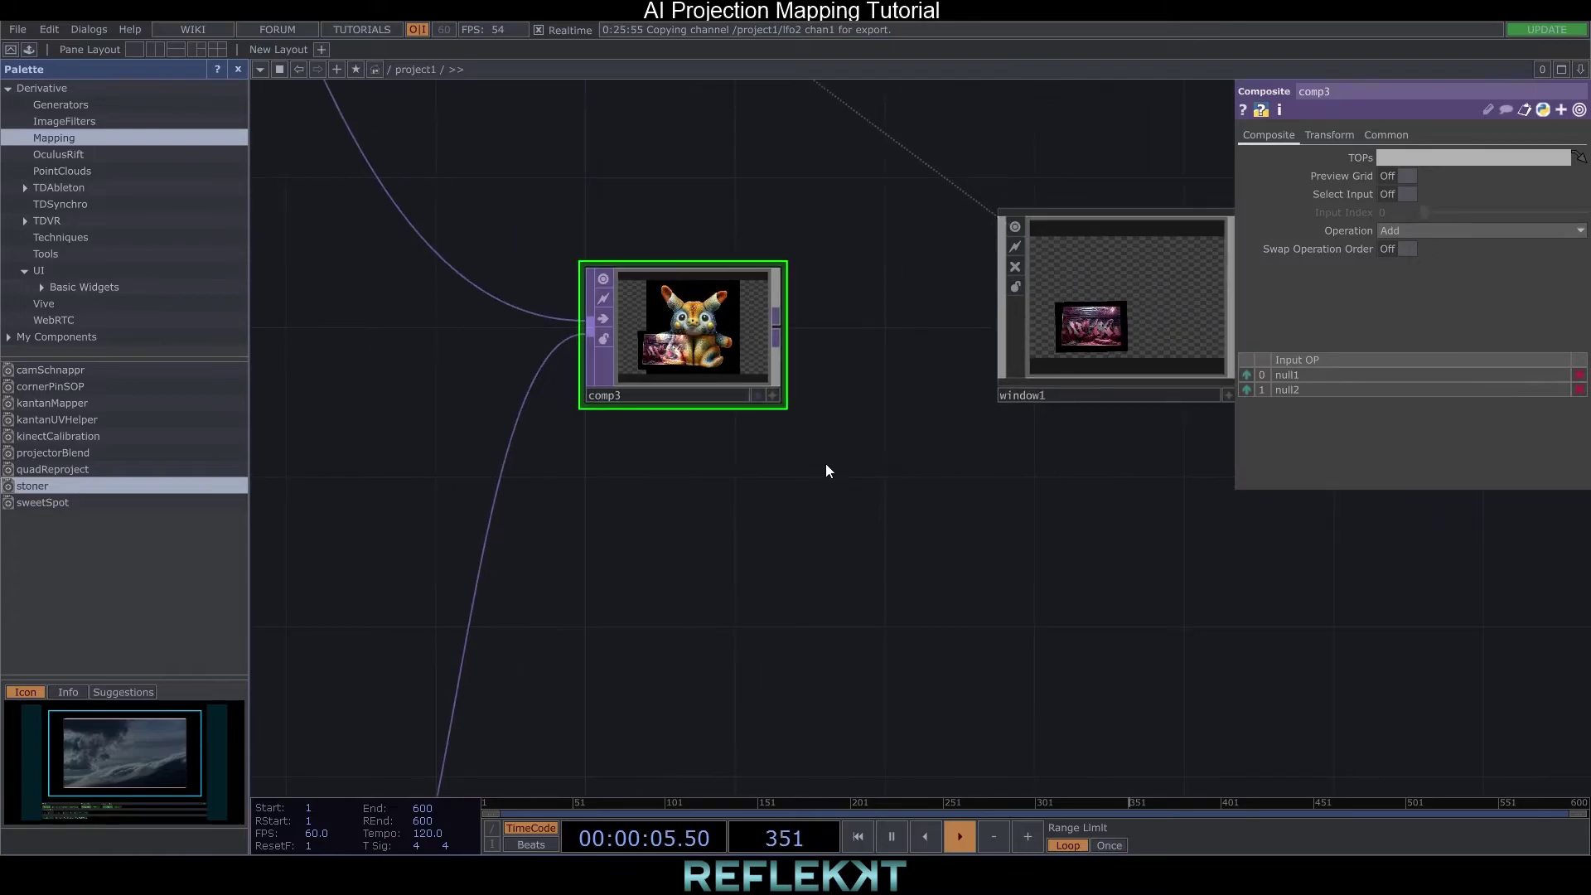
Add a Null TOP after the combined Composite and assign it as the Window COMP's window operator
right_click(777, 325)
left_click(692, 241)
left_click(909, 333)
left_click_drag(1052, 348, 1127, 385)
left_click_drag(1032, 539, 820, 535)
left_click(938, 276)
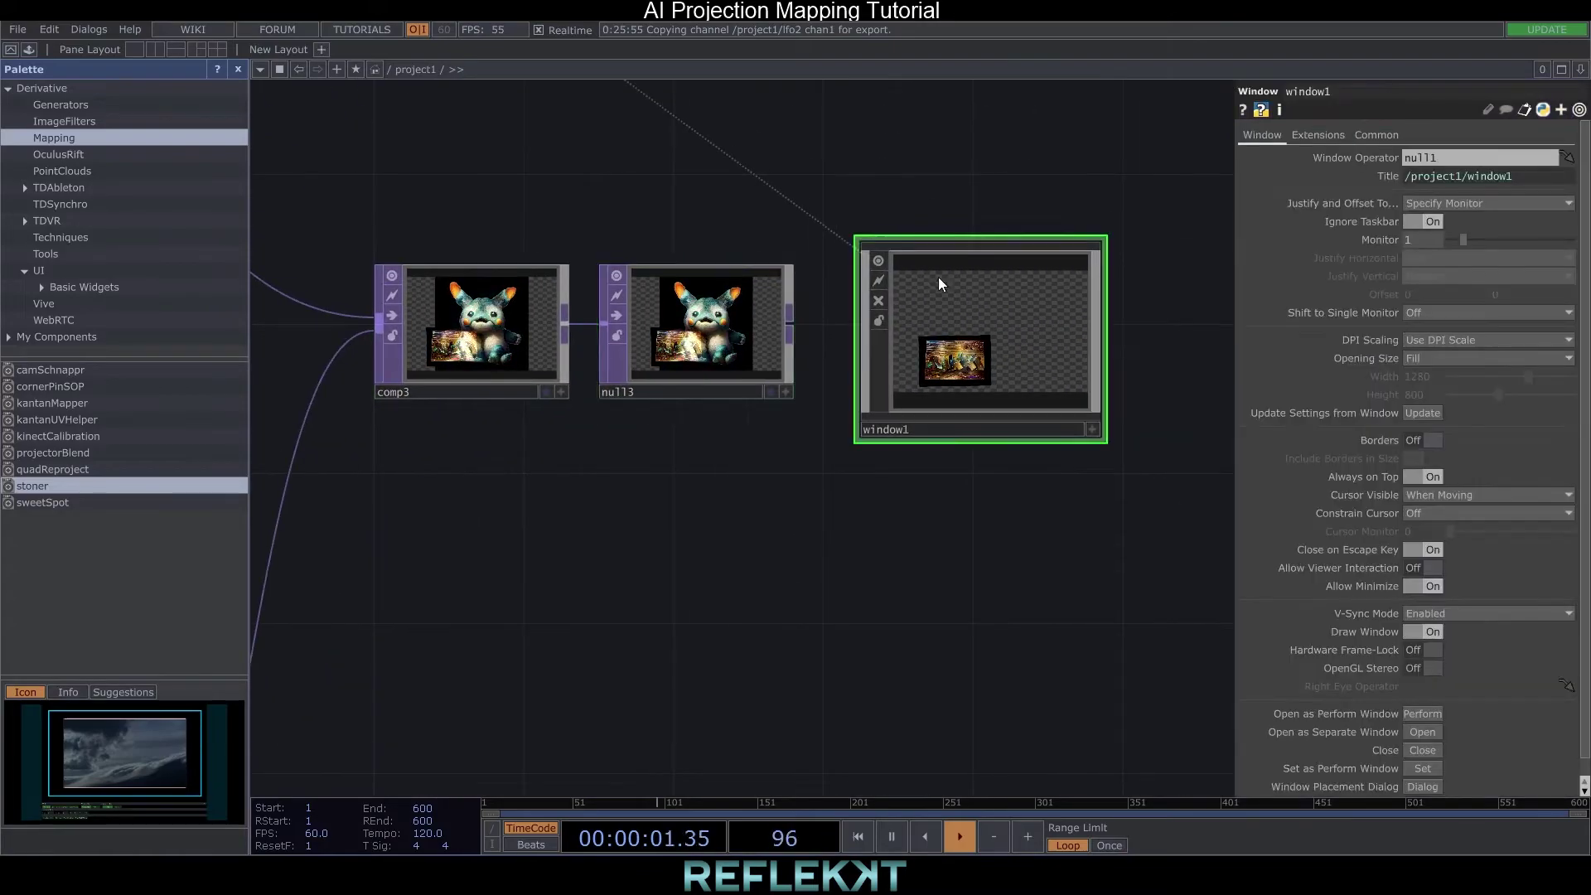
left_click_drag(700, 332, 1456, 158)
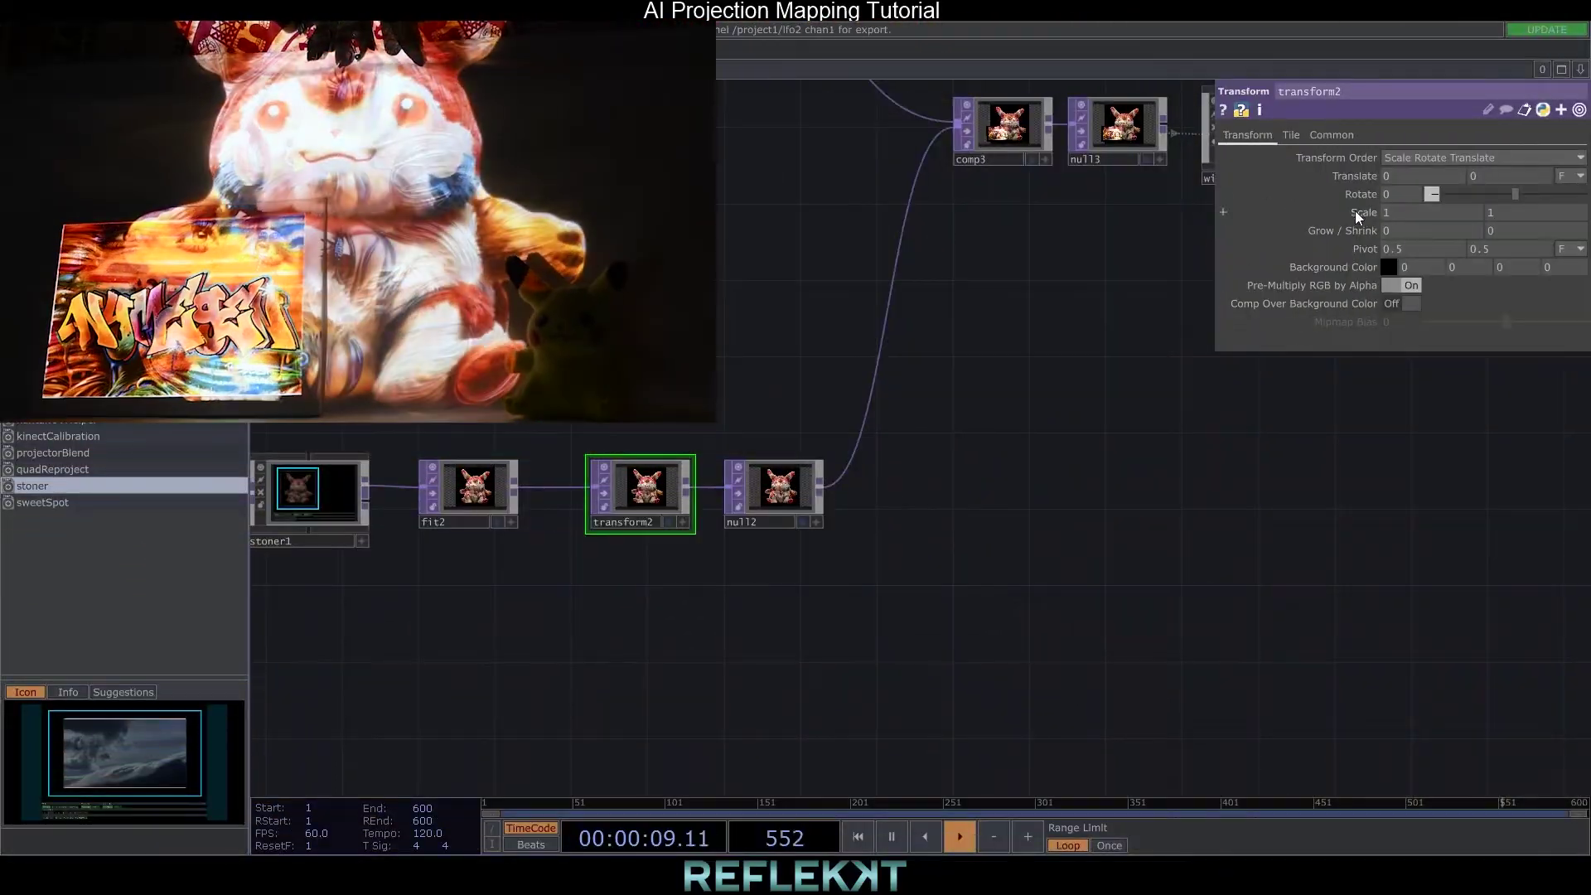
Set the Pikachu Transform's translate to 0.26, -0.3 and scale the image down uniformly to 0.325
mouse_move(1352, 208)
middle_mouse_down()
mouse_move(1356, 238)
mouse_move(1301, 237)
middle_mouse_up()
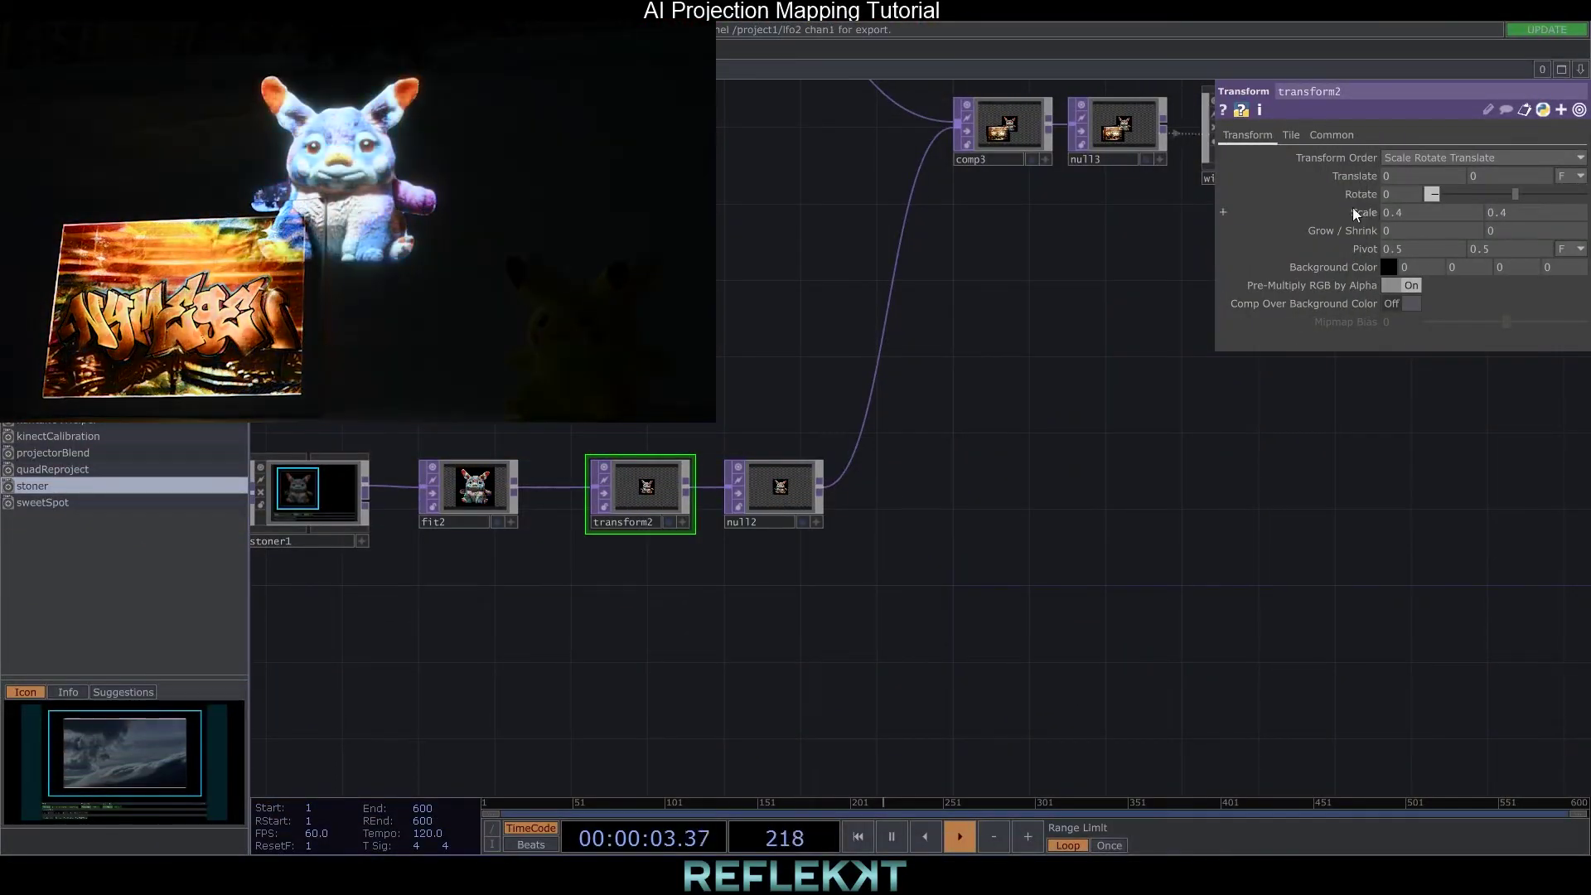
middle_click_drag(1407, 176, 1458, 153)
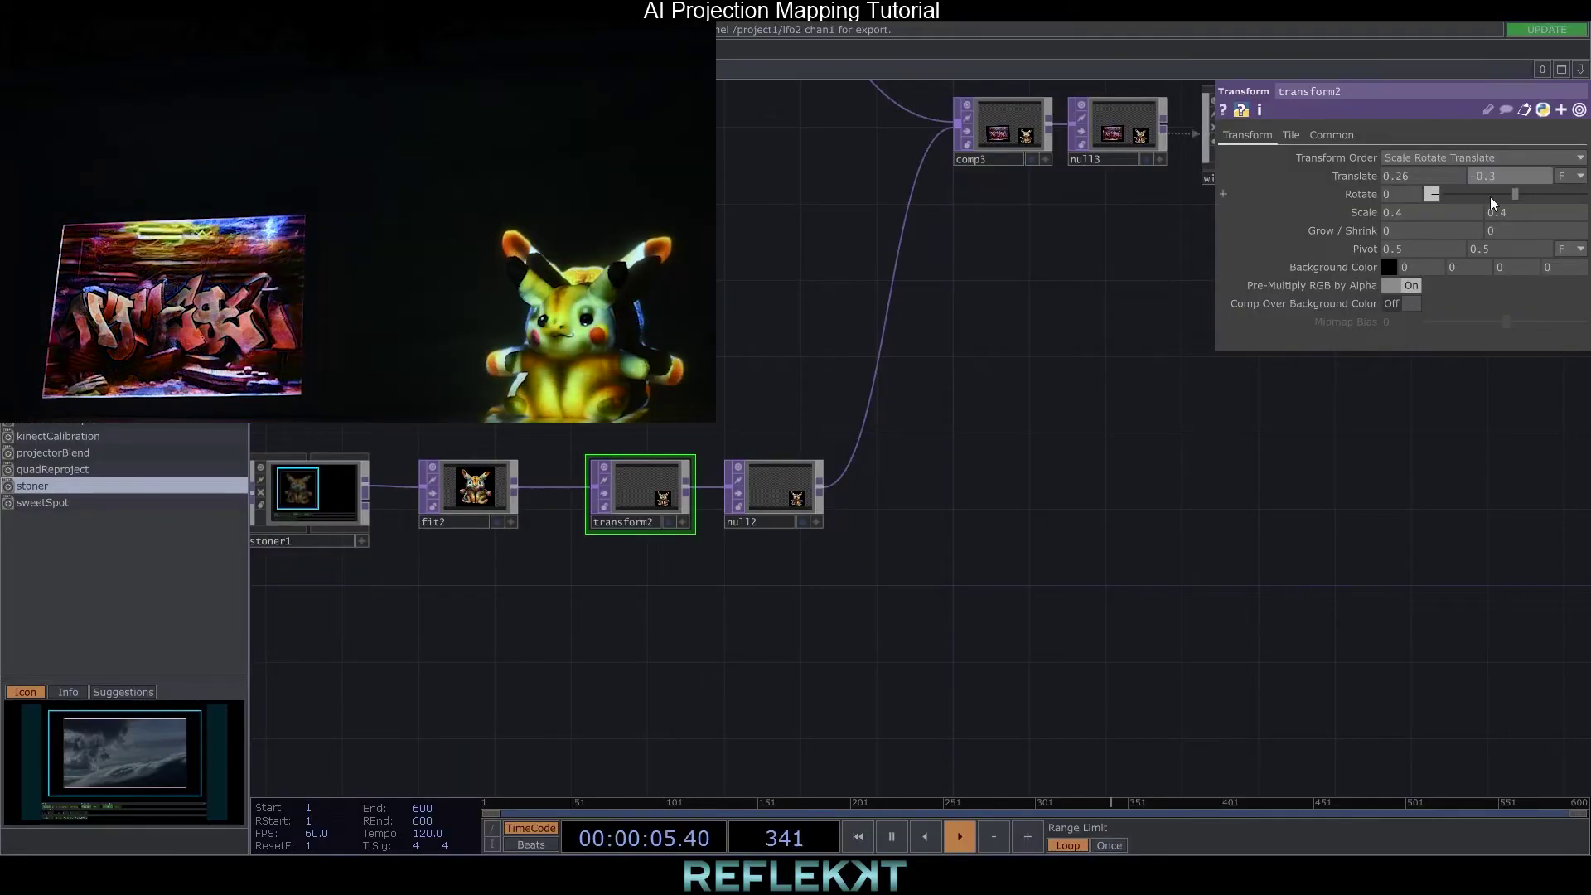
middle_click_drag(1354, 211, 1326, 246)
Feed the PikachuMask image into stoner1 in place of the masked Pikachu composite, as an alignment guide
left_click_drag(514, 626, 911, 597)
left_click_drag(350, 568, 350, 549)
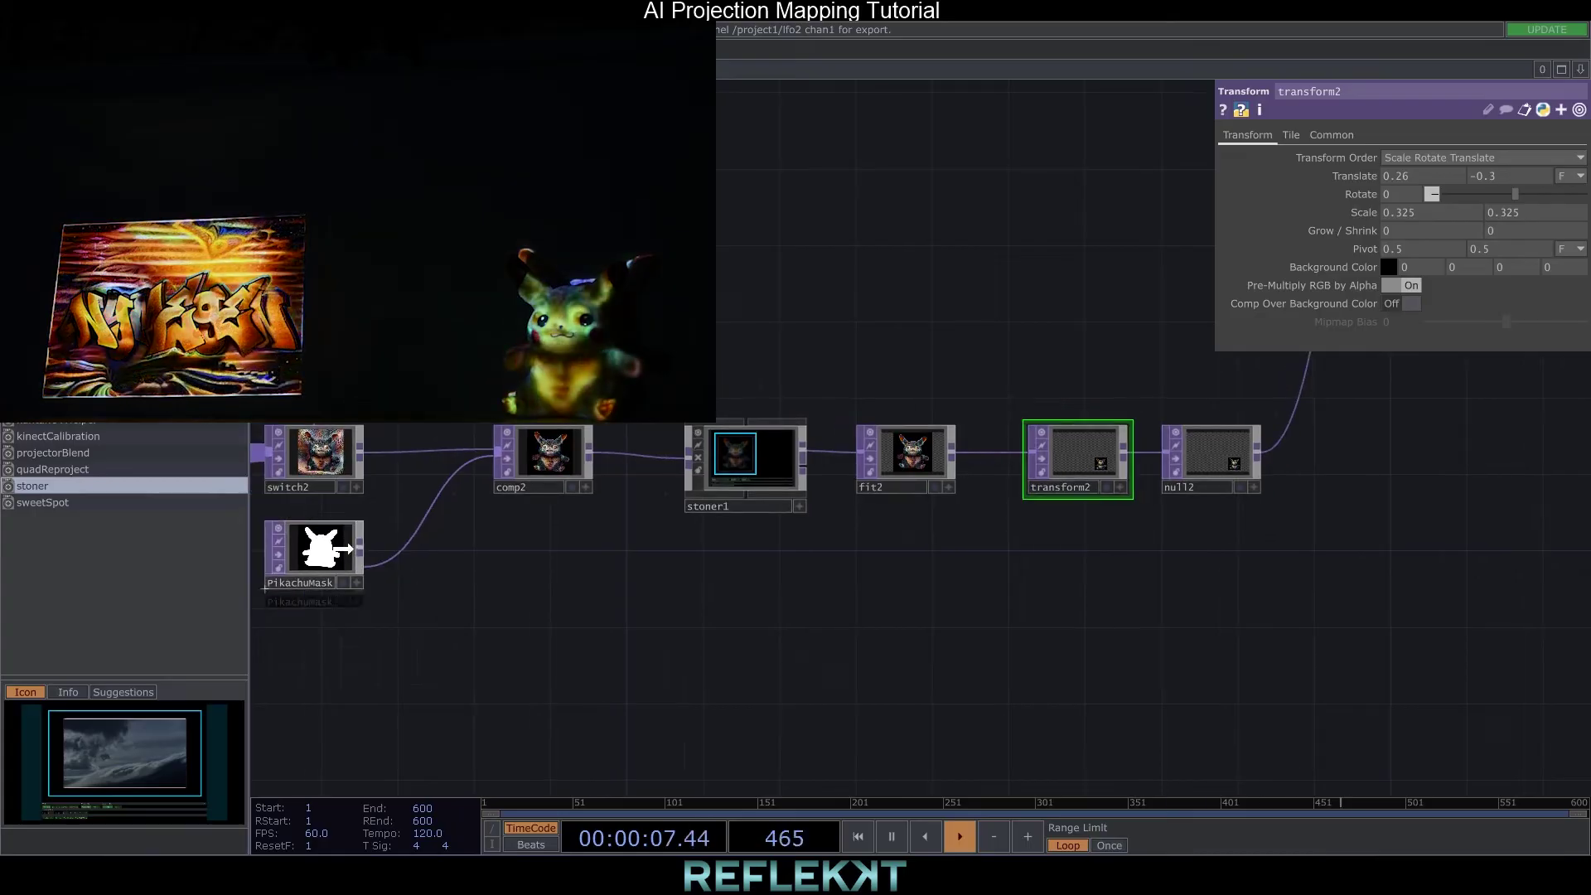
left_click_drag(673, 481, 687, 461)
left_click_drag(1131, 584, 929, 563)
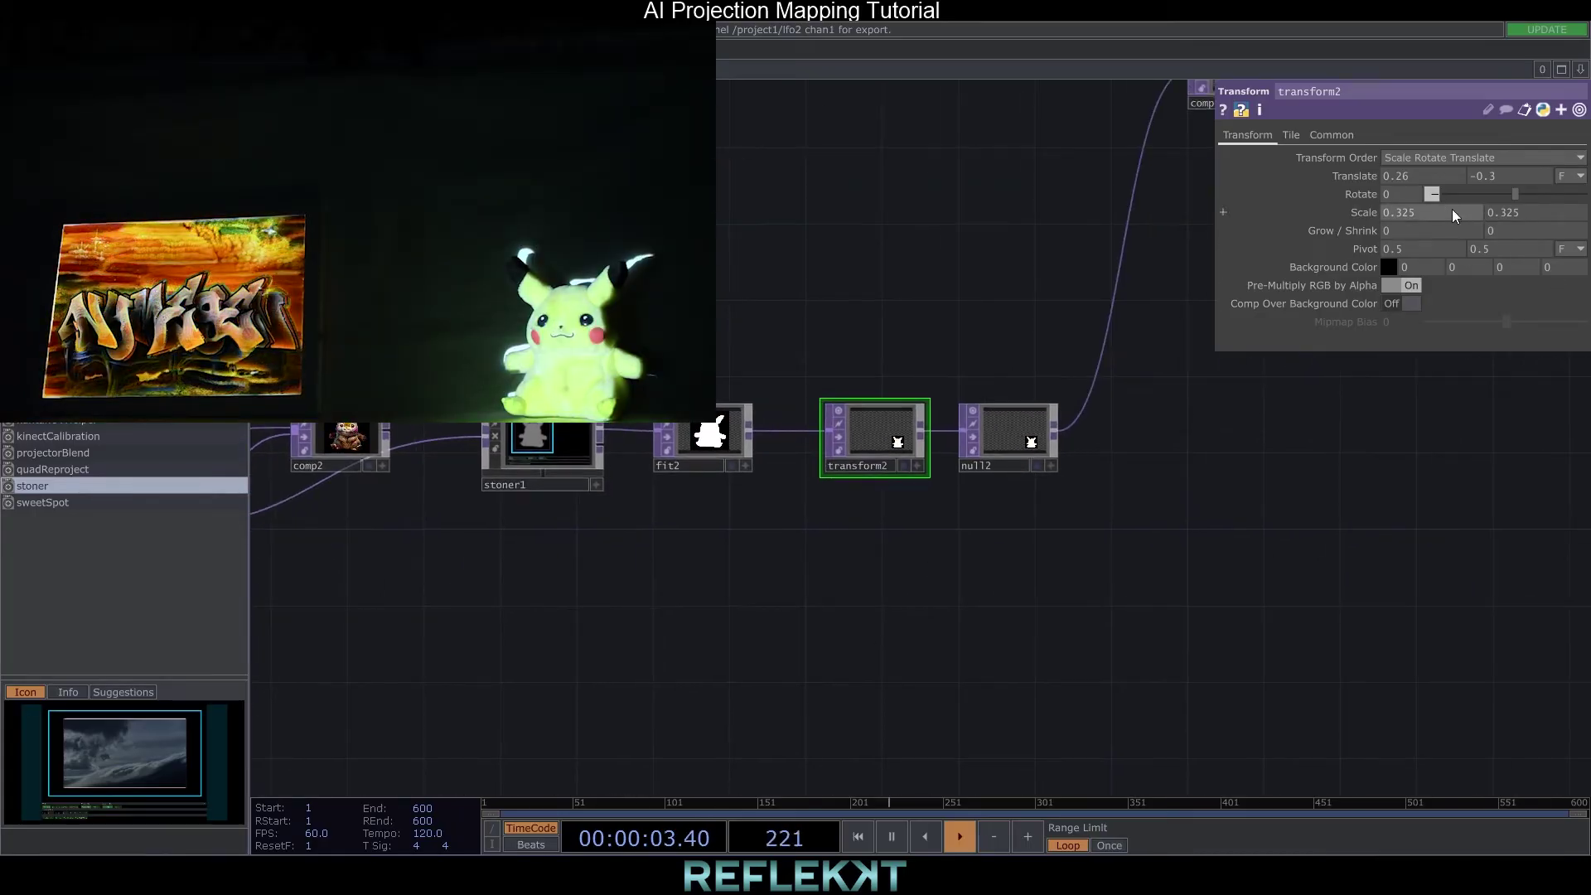
Fine-tune the Pikachu Transform's translate, starting from 0.268, -0.306, and its uniform scale to fit the mask onto the plush toy
middle_click_drag(1423, 176, 1548, 150)
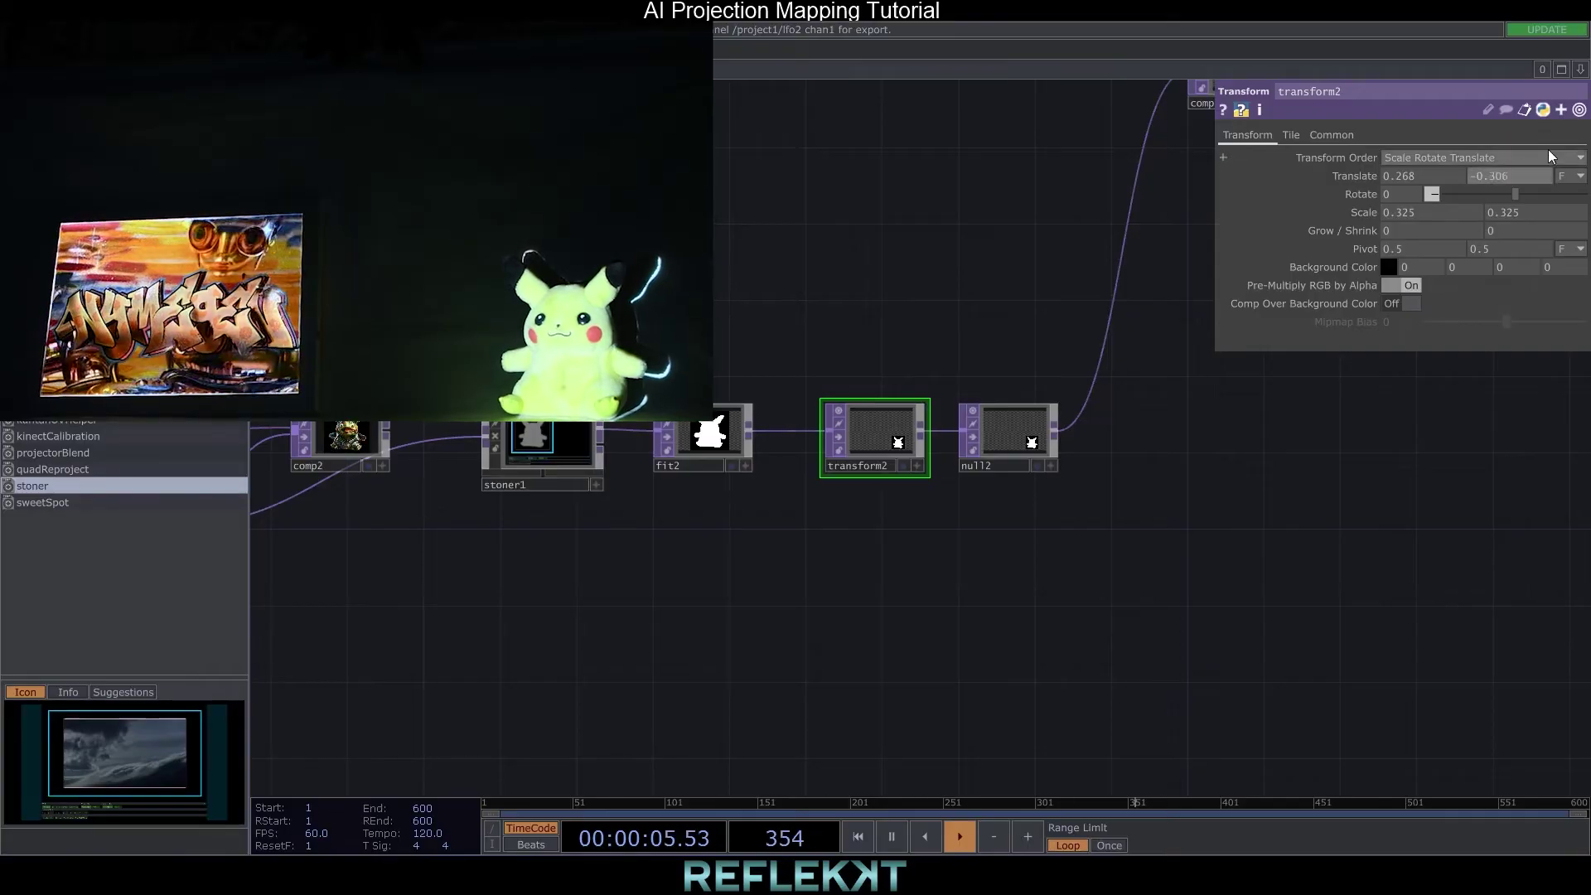
middle_click_drag(1356, 213, 1433, 158)
middle_click_drag(1505, 175, 1510, 156)
middle_click_drag(1359, 213, 1352, 247)
Open the stoner1 editing window in Grid Warp mode and set the grid to 8 rows and 8 columns
left_click(543, 447)
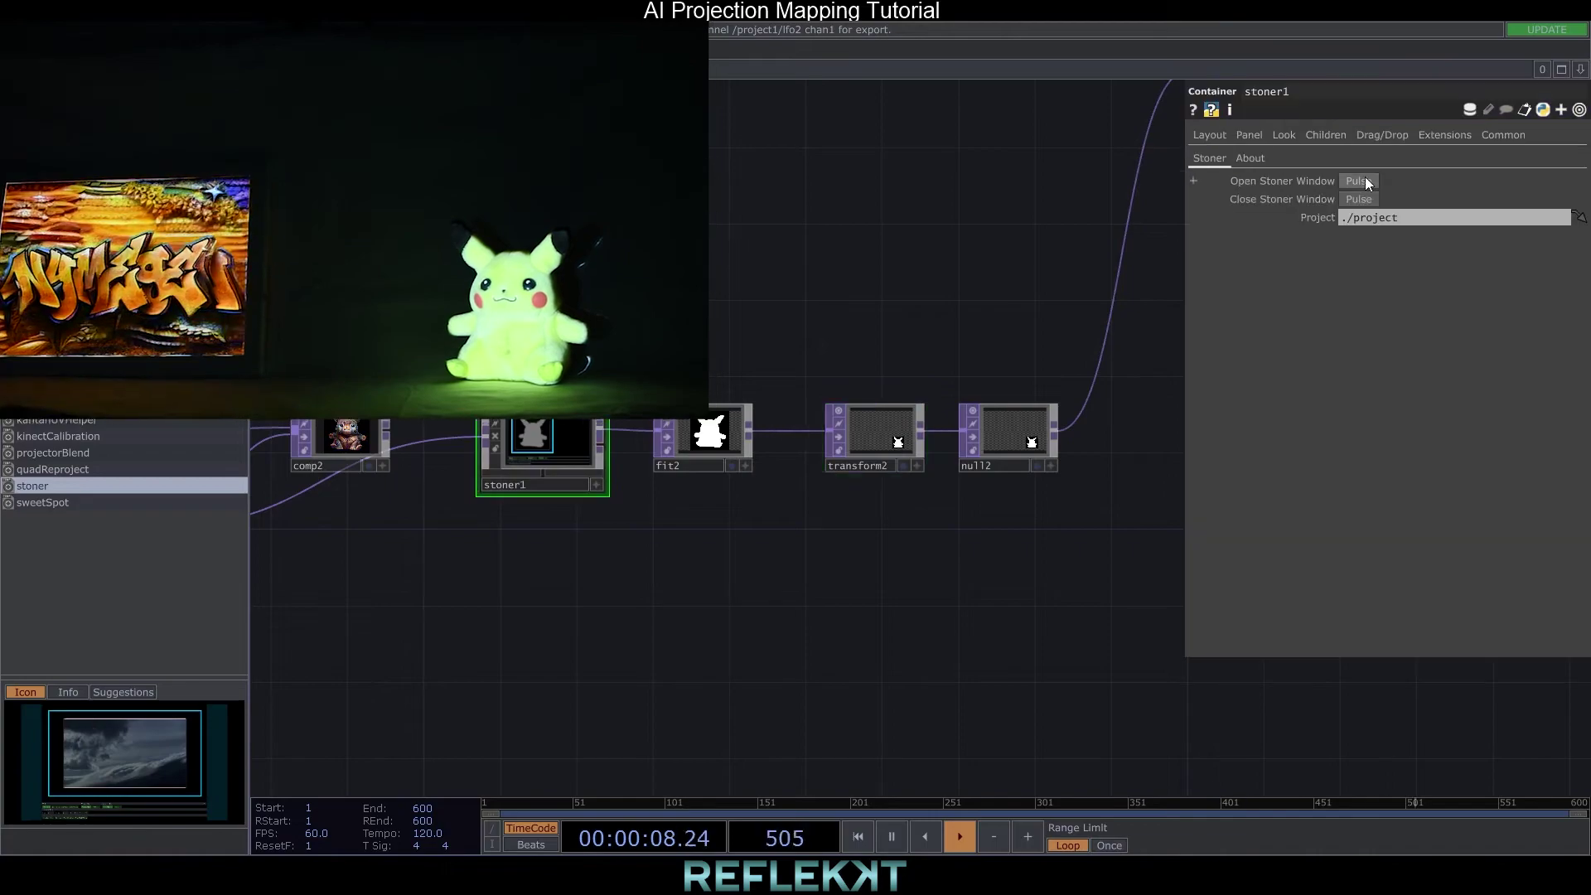
left_click(1360, 181)
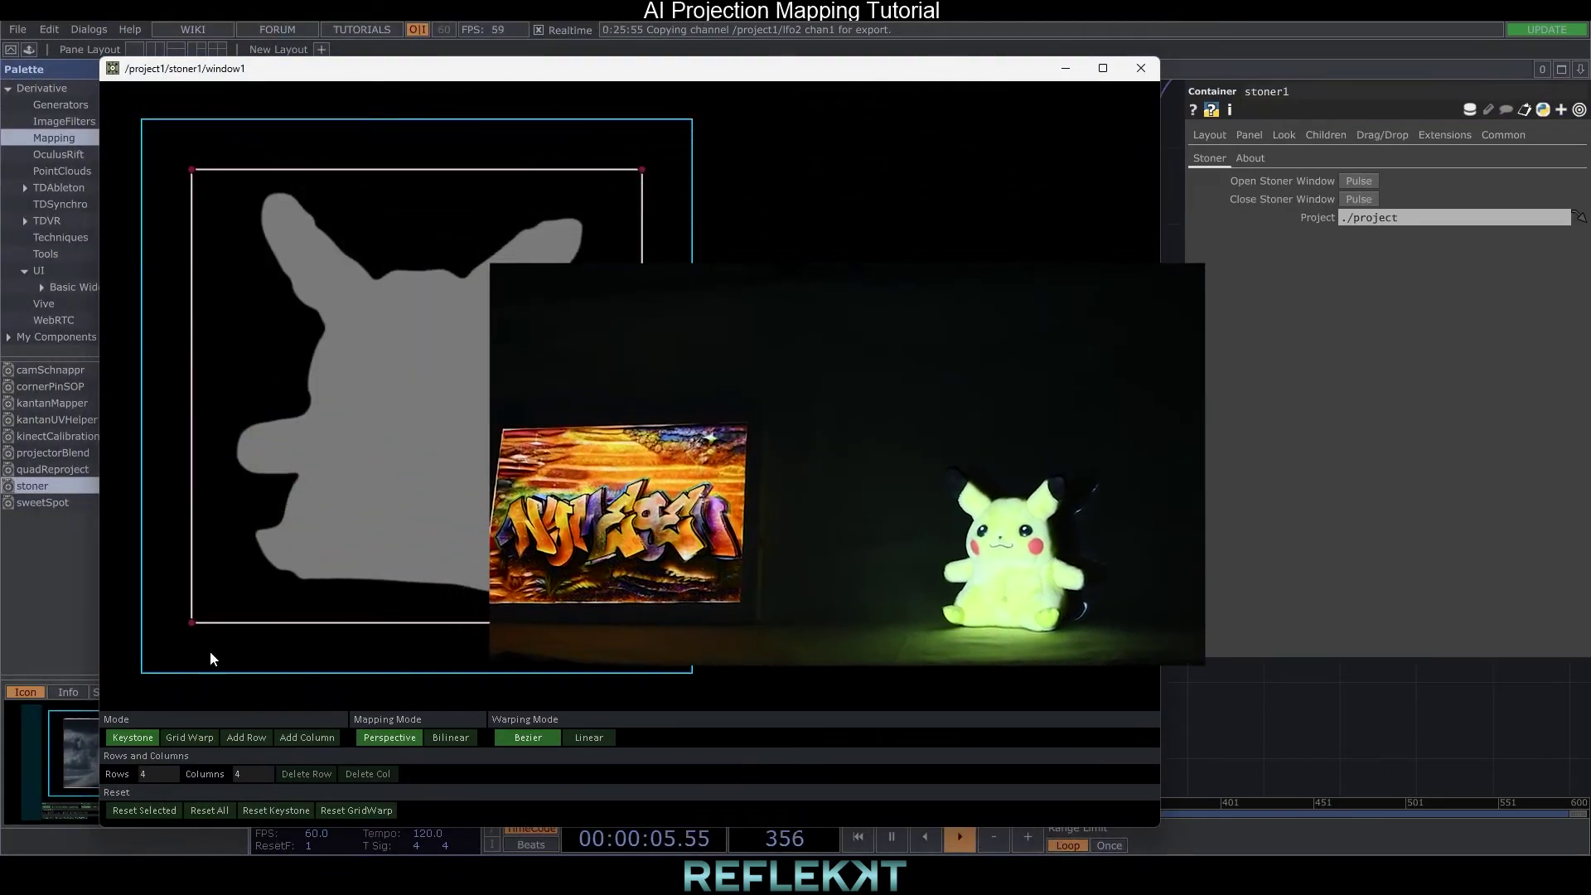
left_click(190, 737)
left_click(126, 774)
type("8")
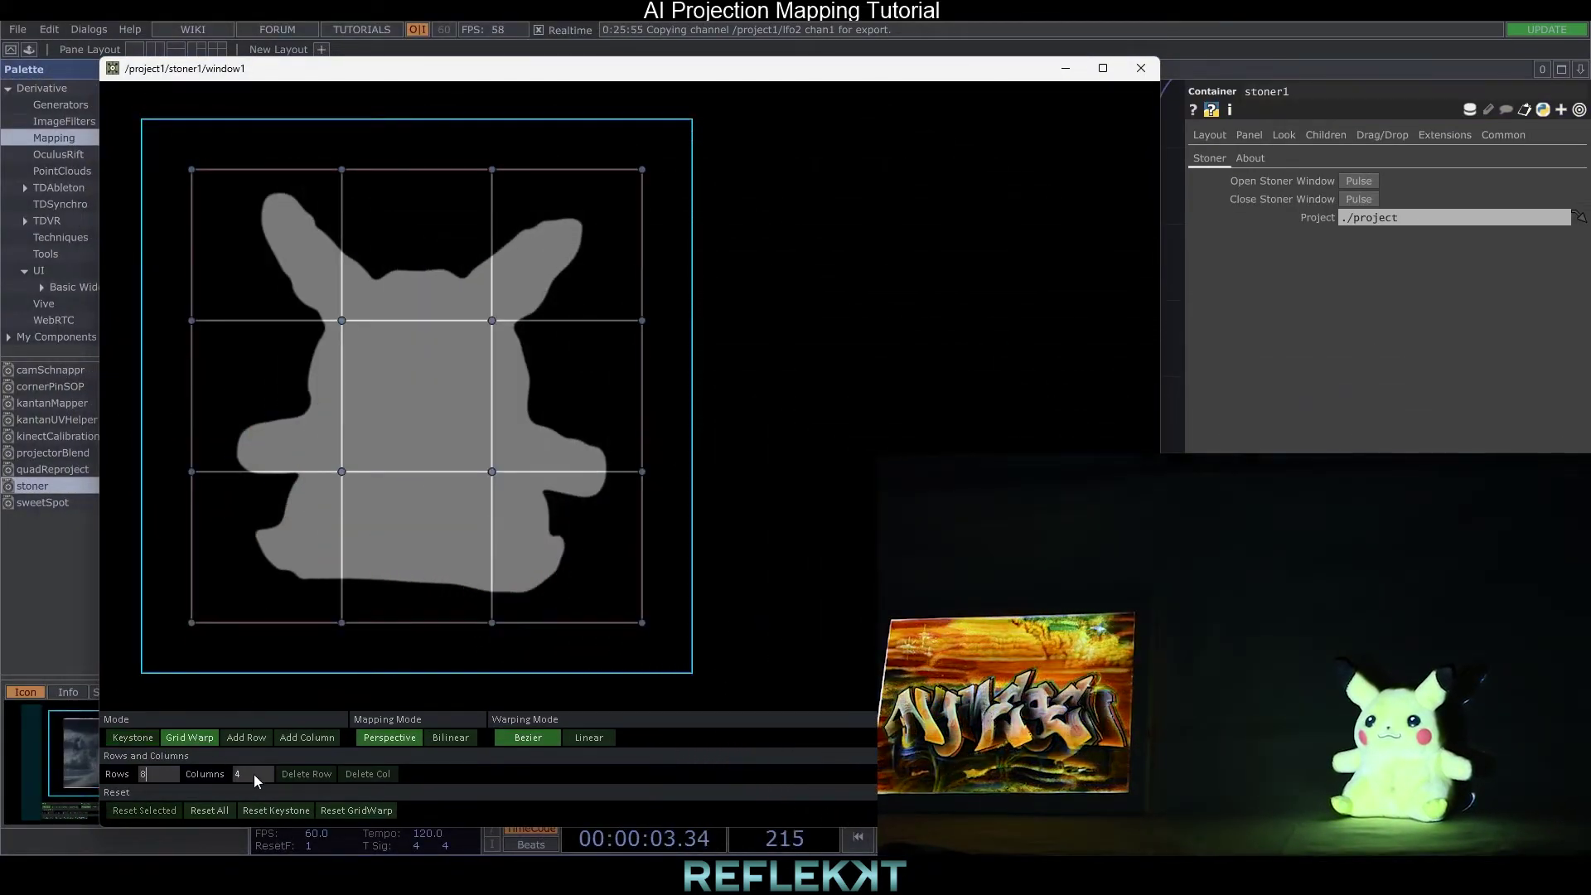
left_click(253, 774)
type("8")
key("Return")
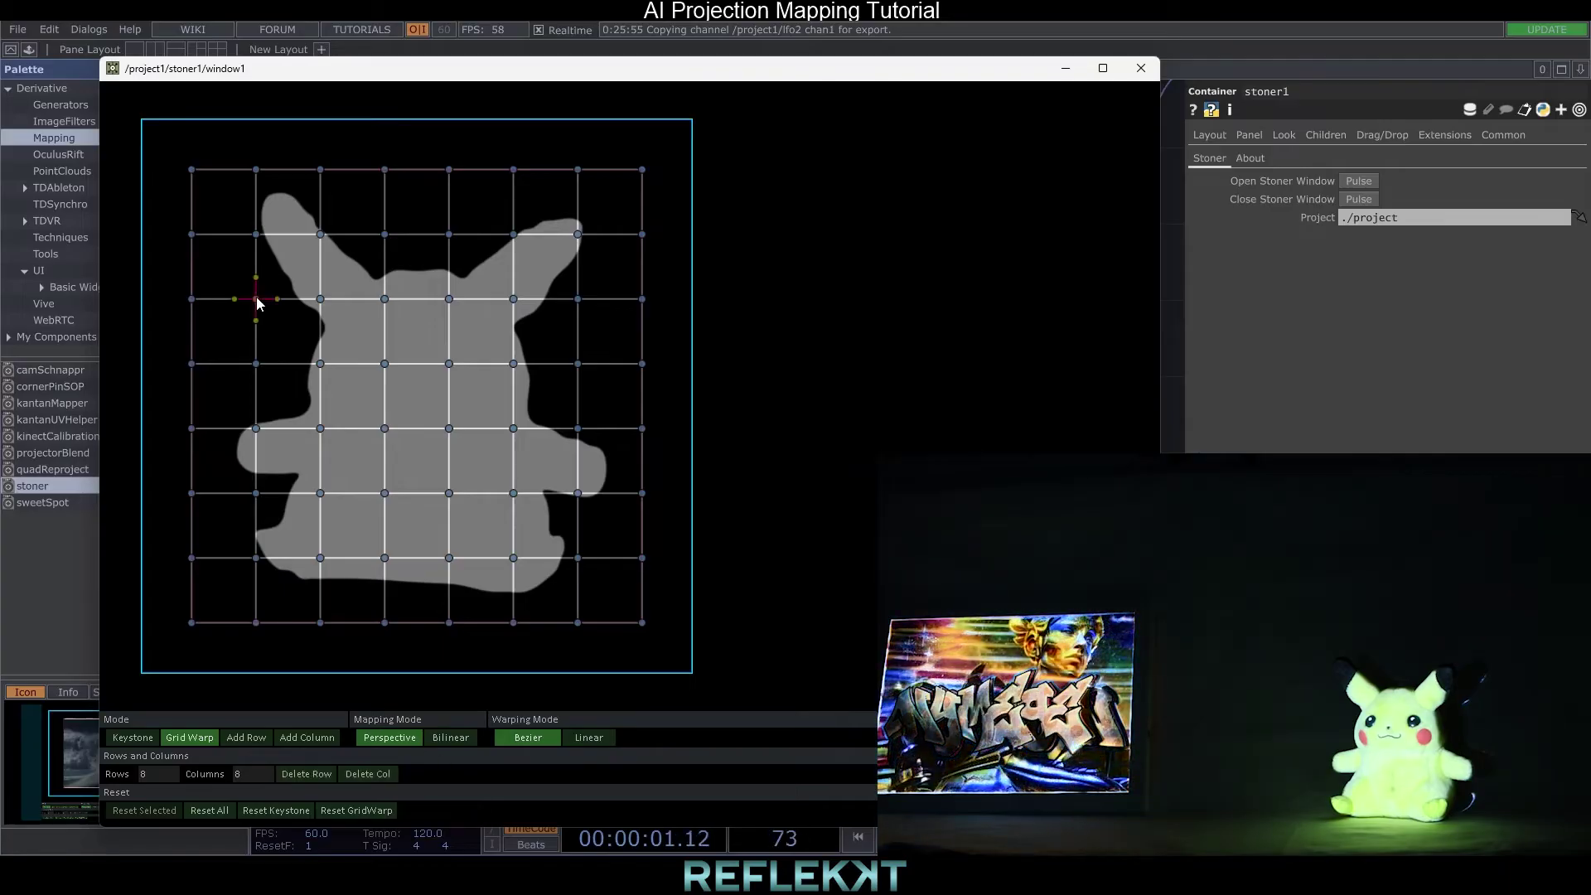
Adjust warp points along the mask's left side and add a column near its left body edge and a row above the left arm
left_click(256, 234)
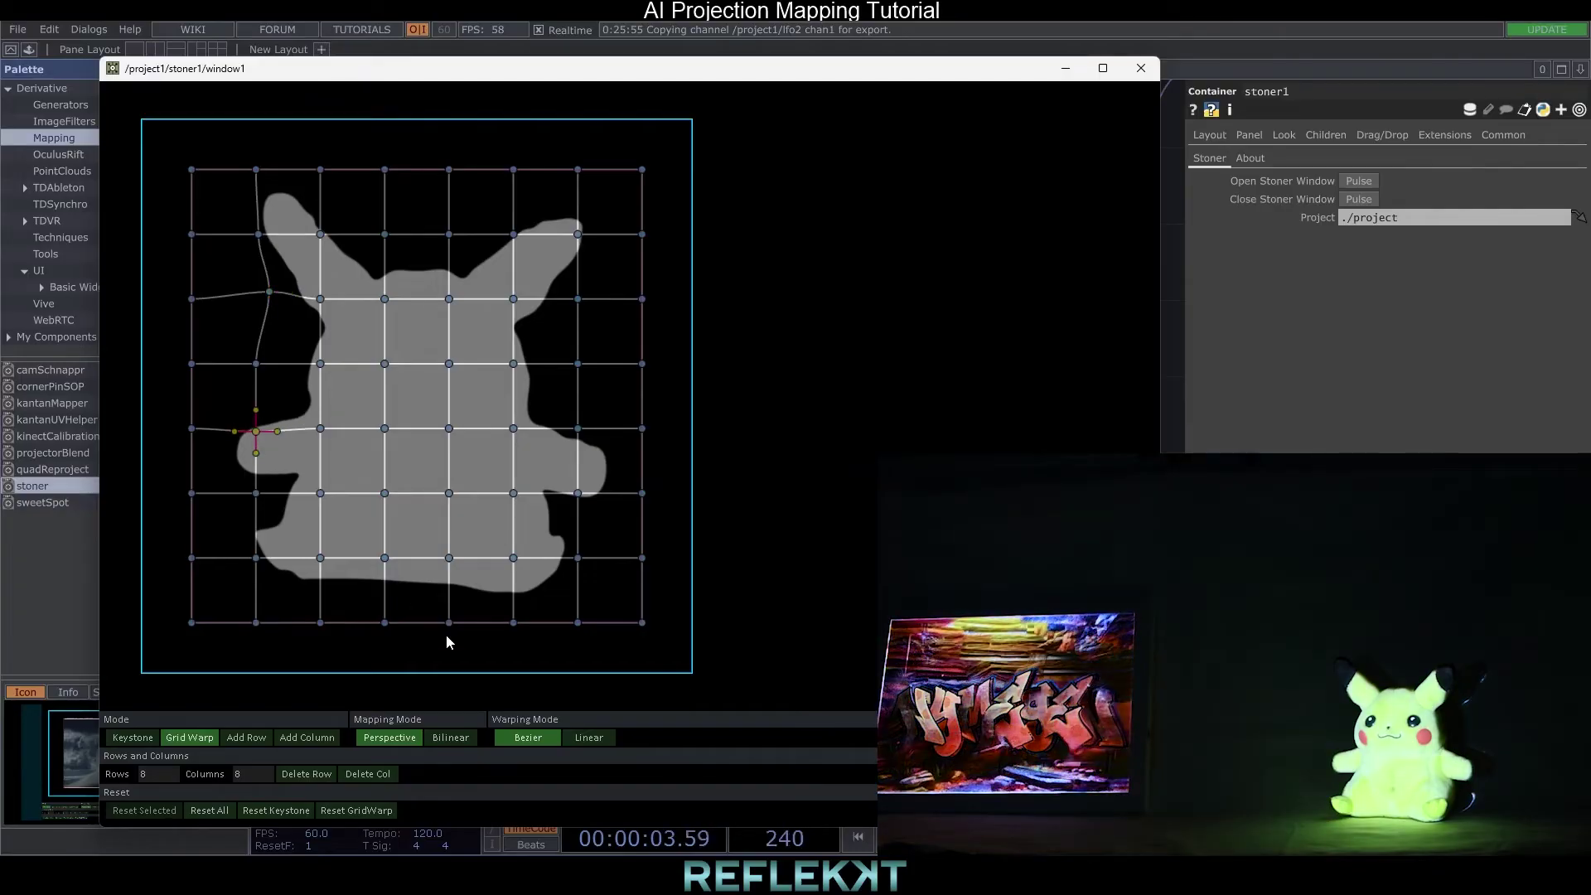
left_click(247, 737)
left_click(295, 505)
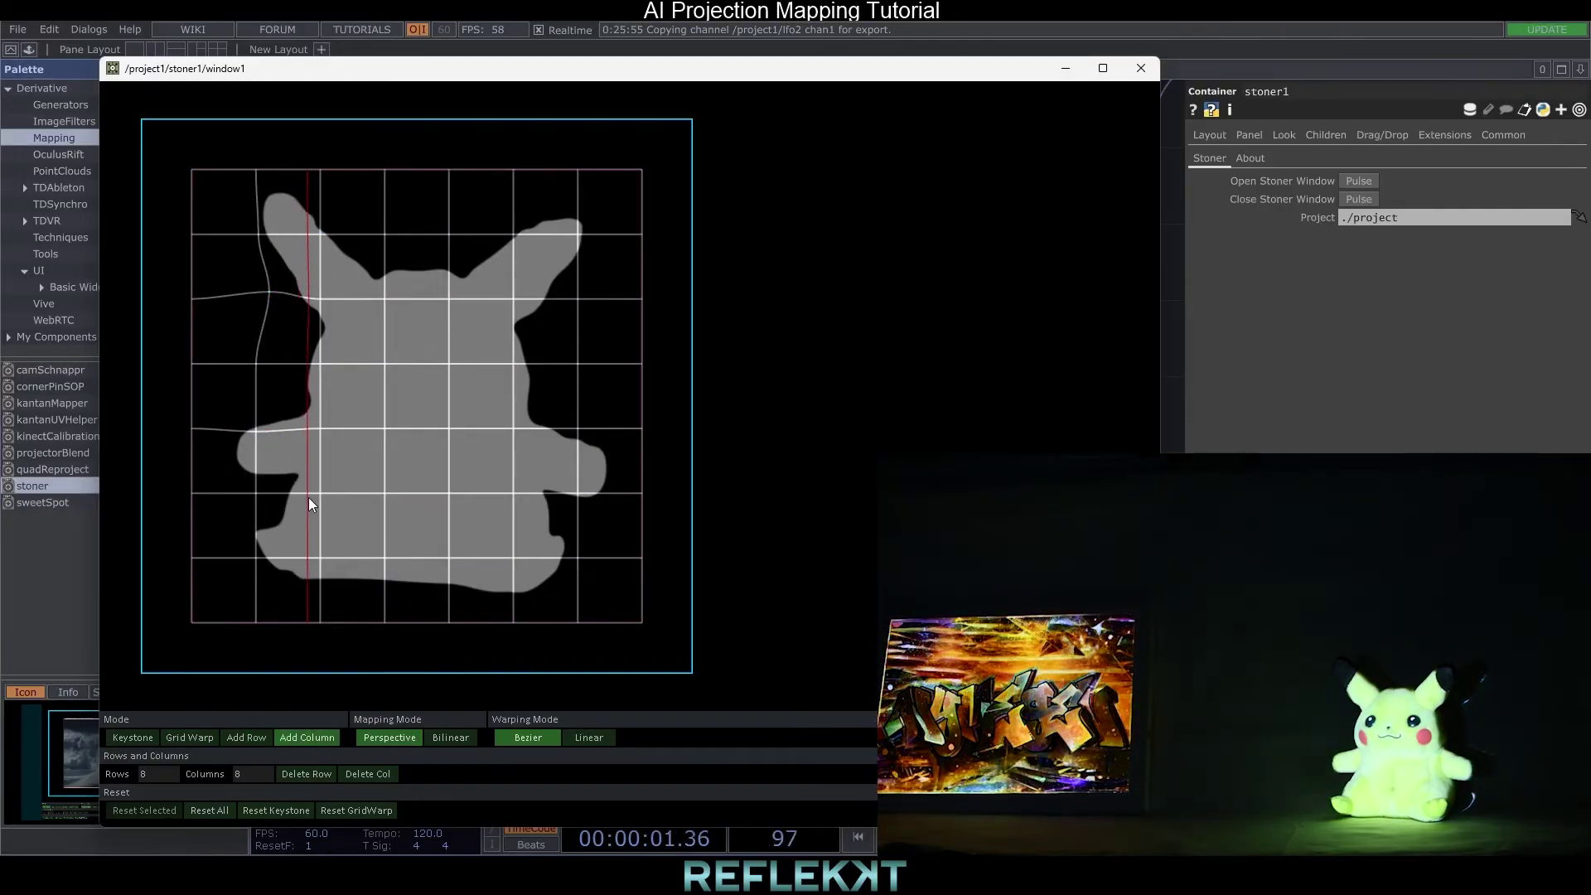
left_click(258, 735)
left_click(304, 416)
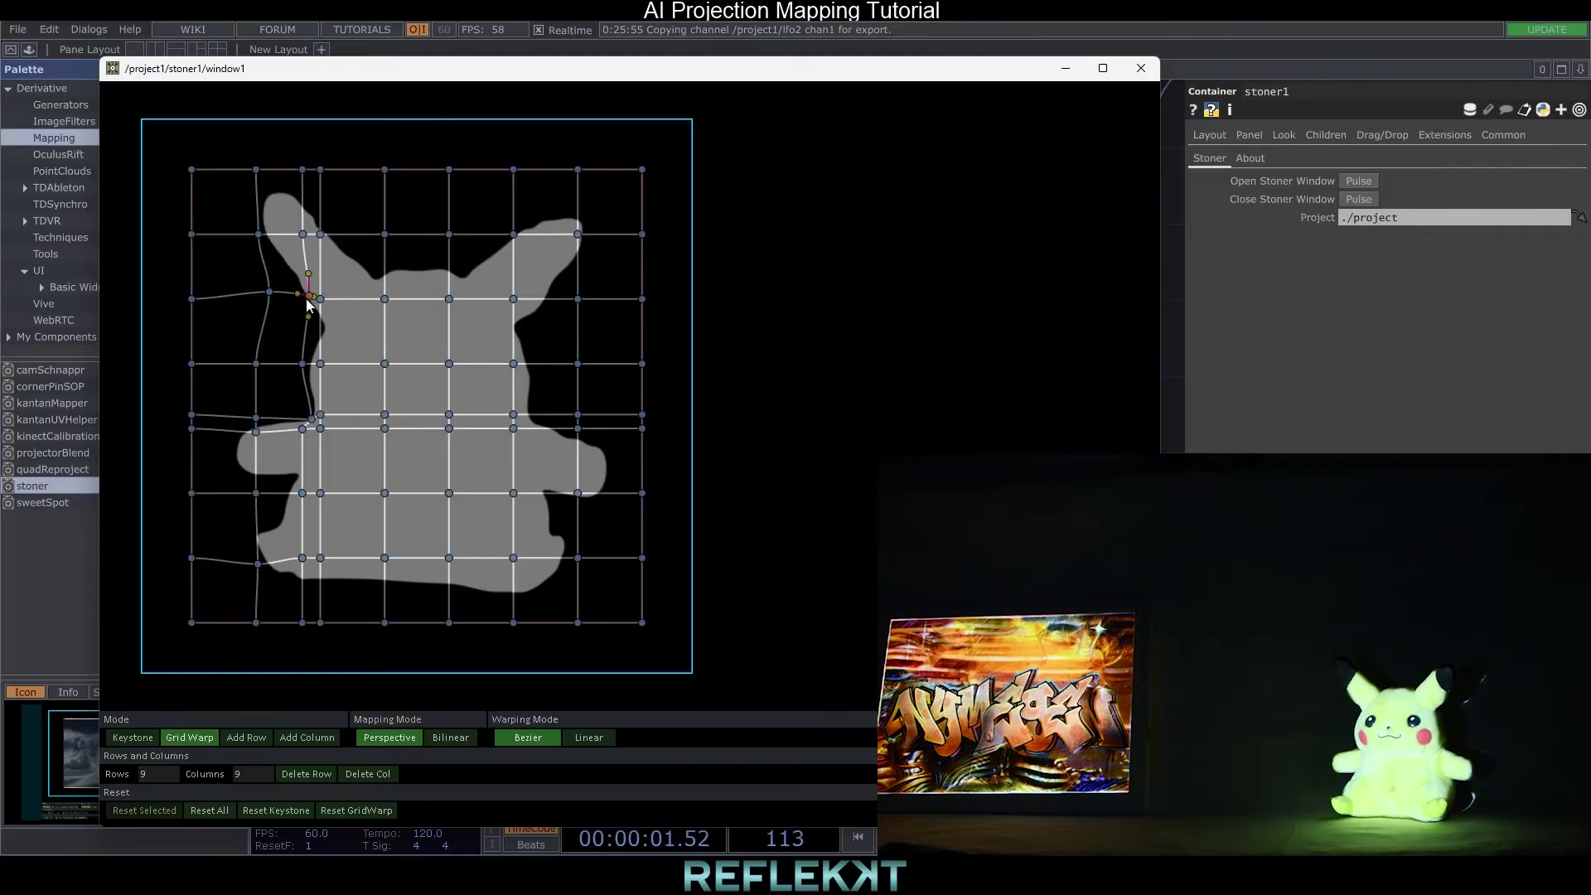
Nudge the grid point beside the mask's lower-right foot inward and slightly down to match the plush toy's outline
key("Left")
key("Left")
key("Left")
key("Down")
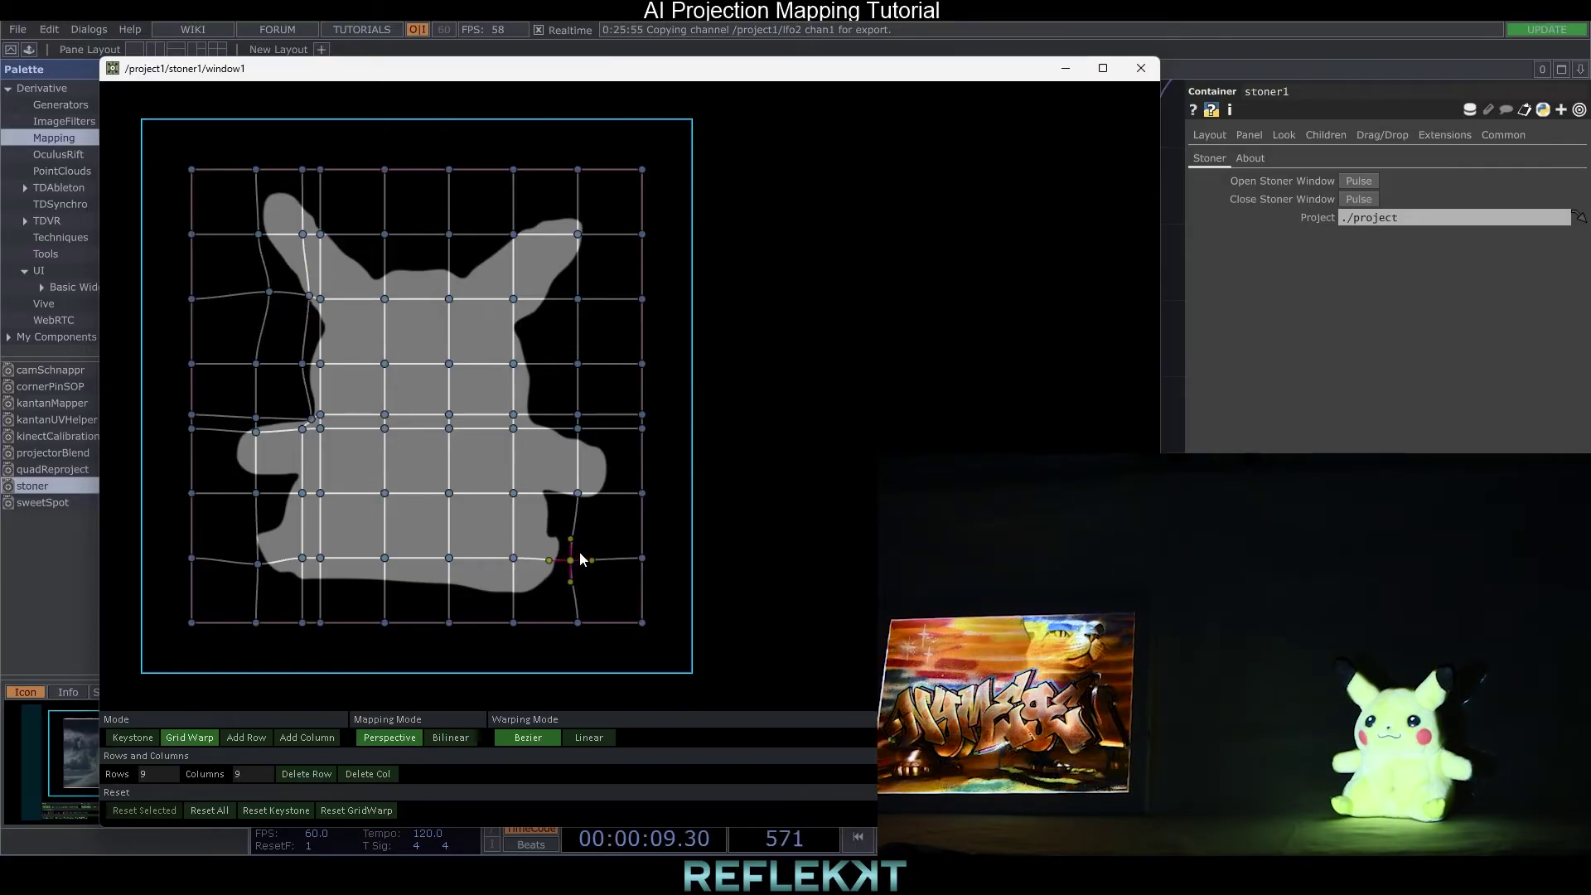